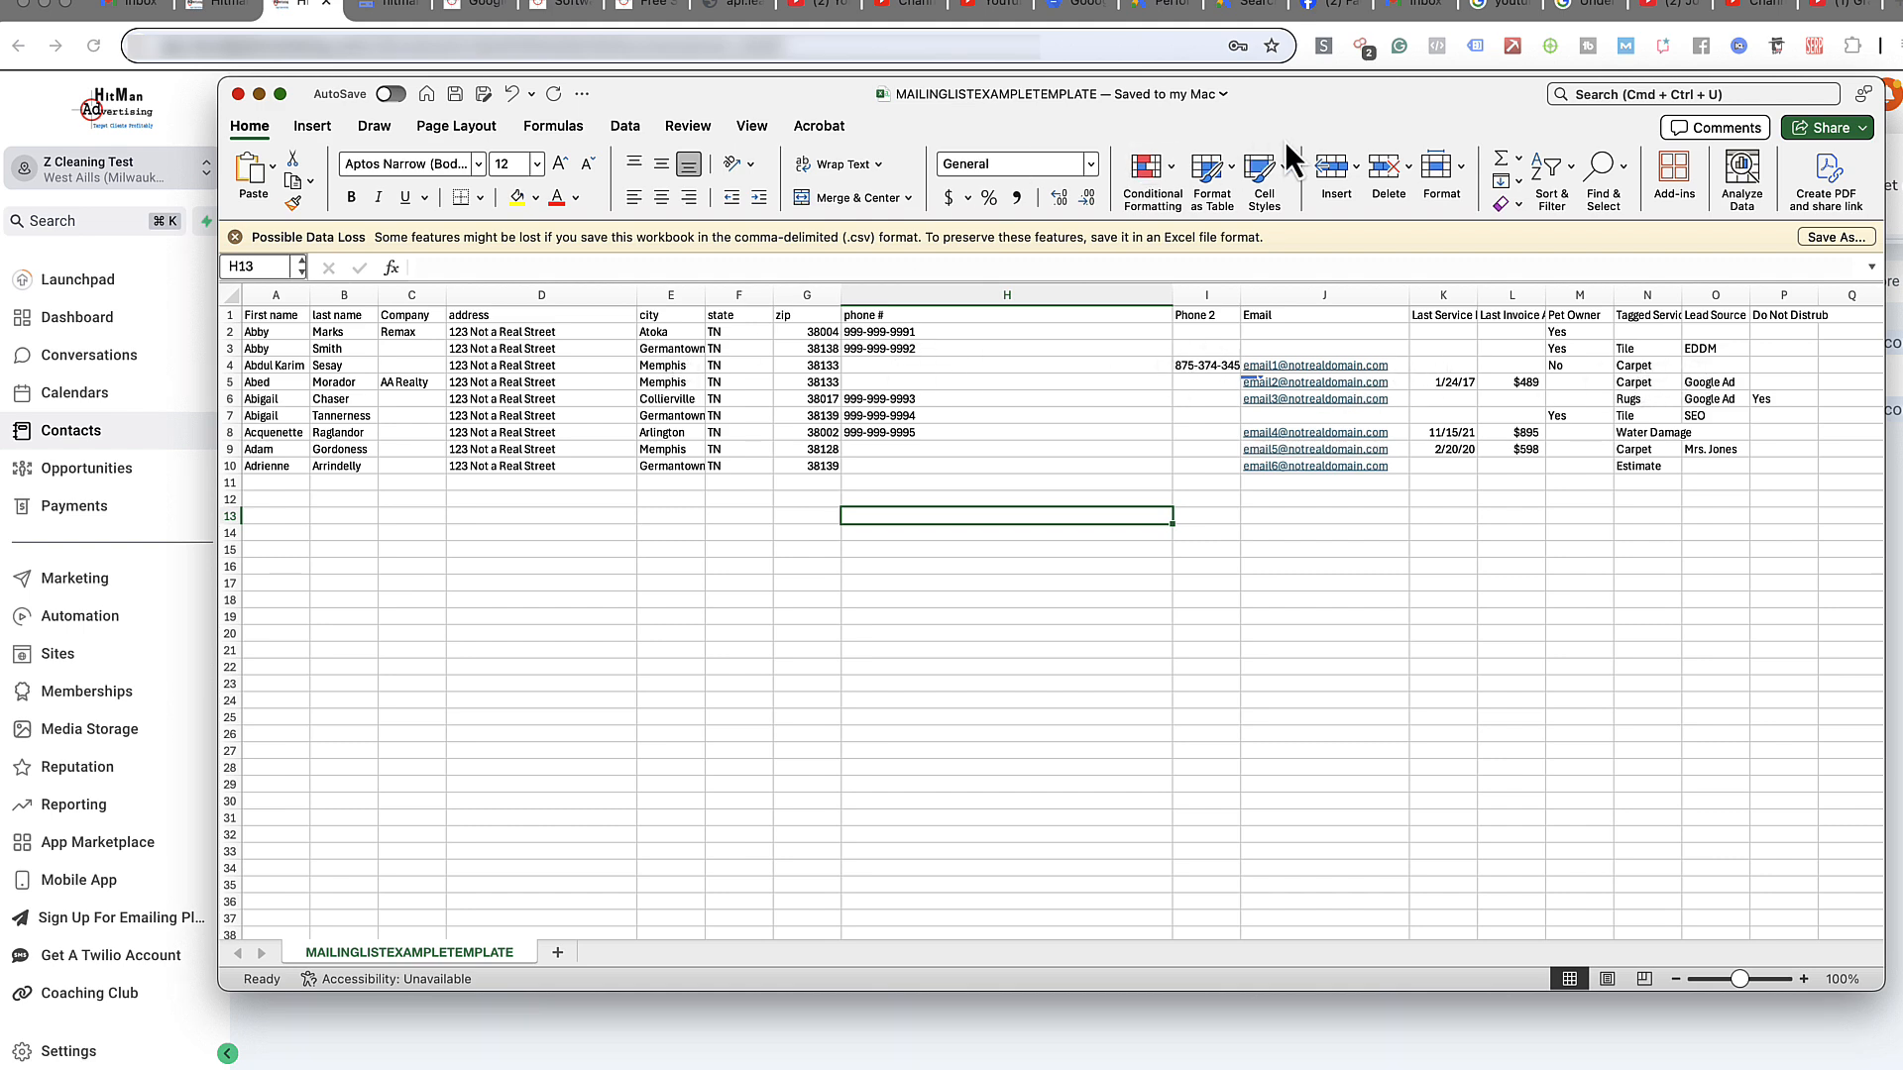
- Drag the Excel mailing-list window off-screen to uncover the GoHighLevel Contacts page
left_click_drag(1447, 121, 0, 71)
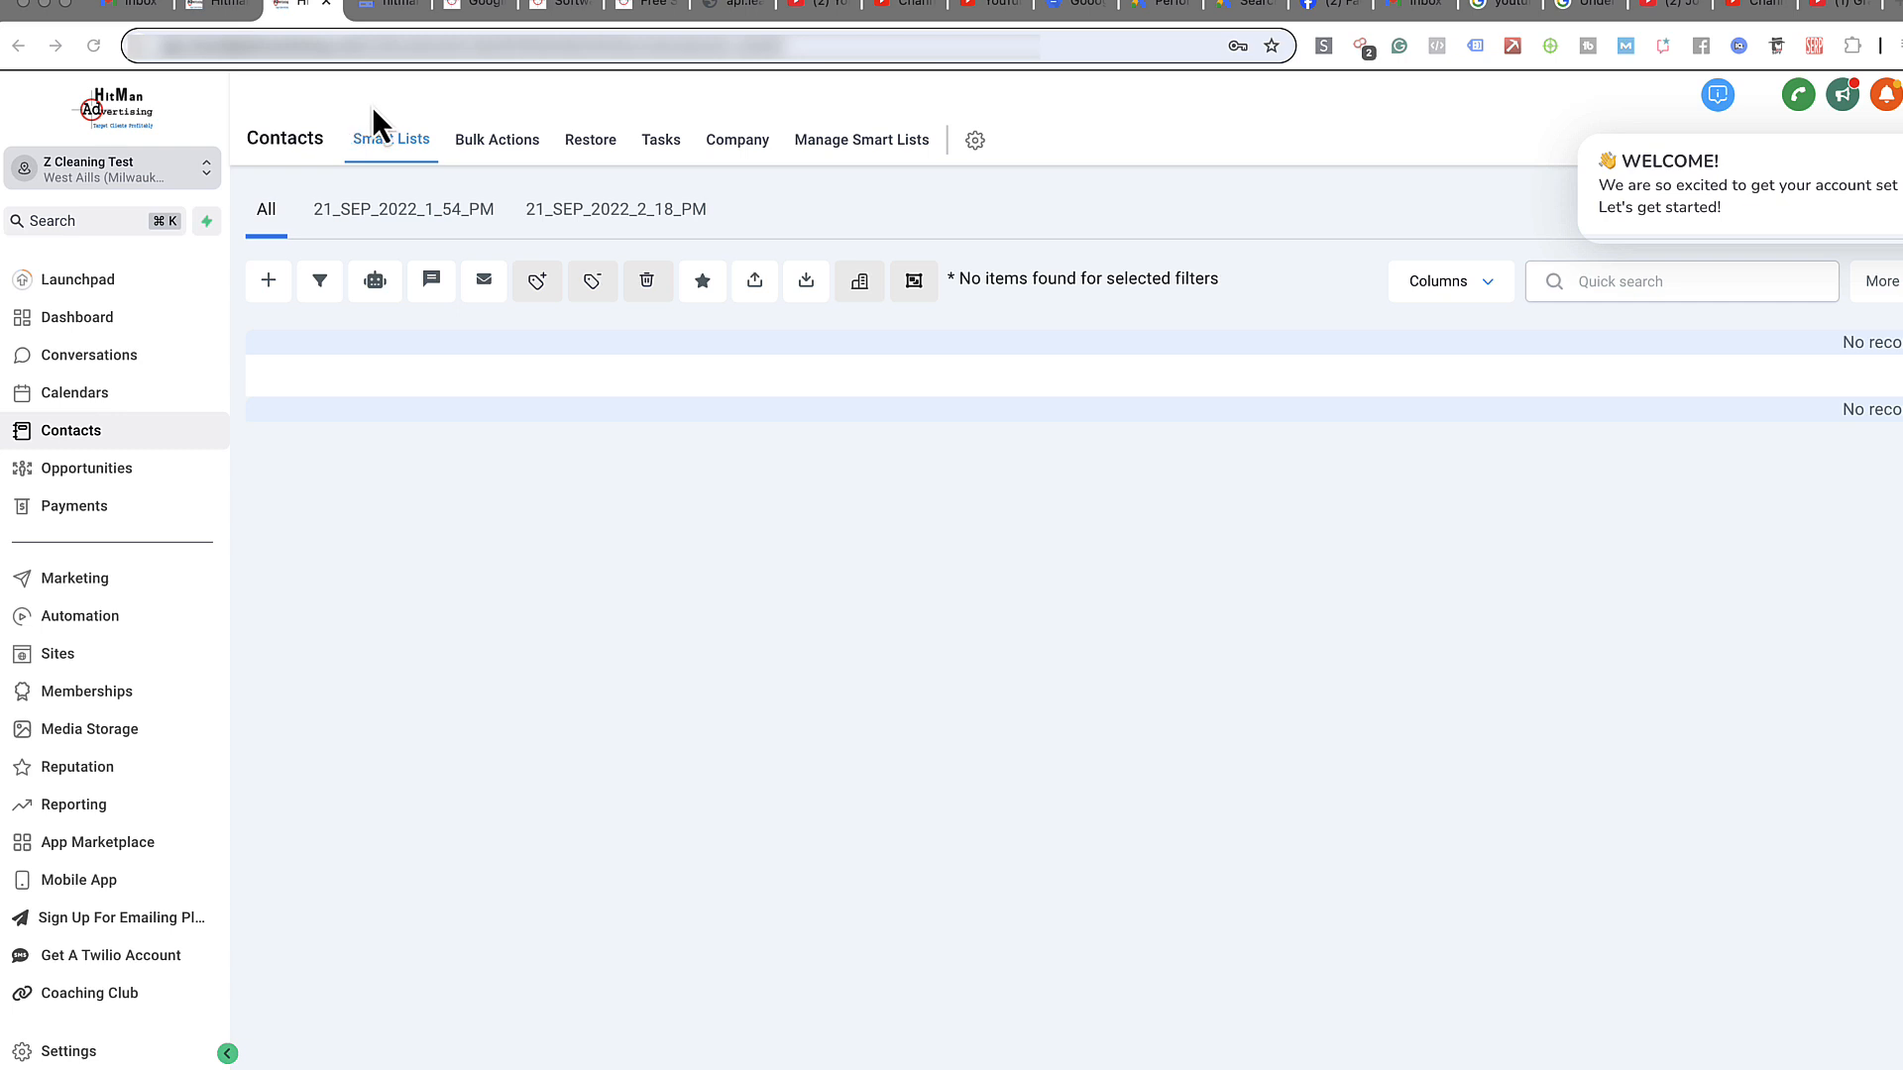
- Bring the browser forward, close the WELCOME popup, and open then close the help panel
left_click(1895, 151)
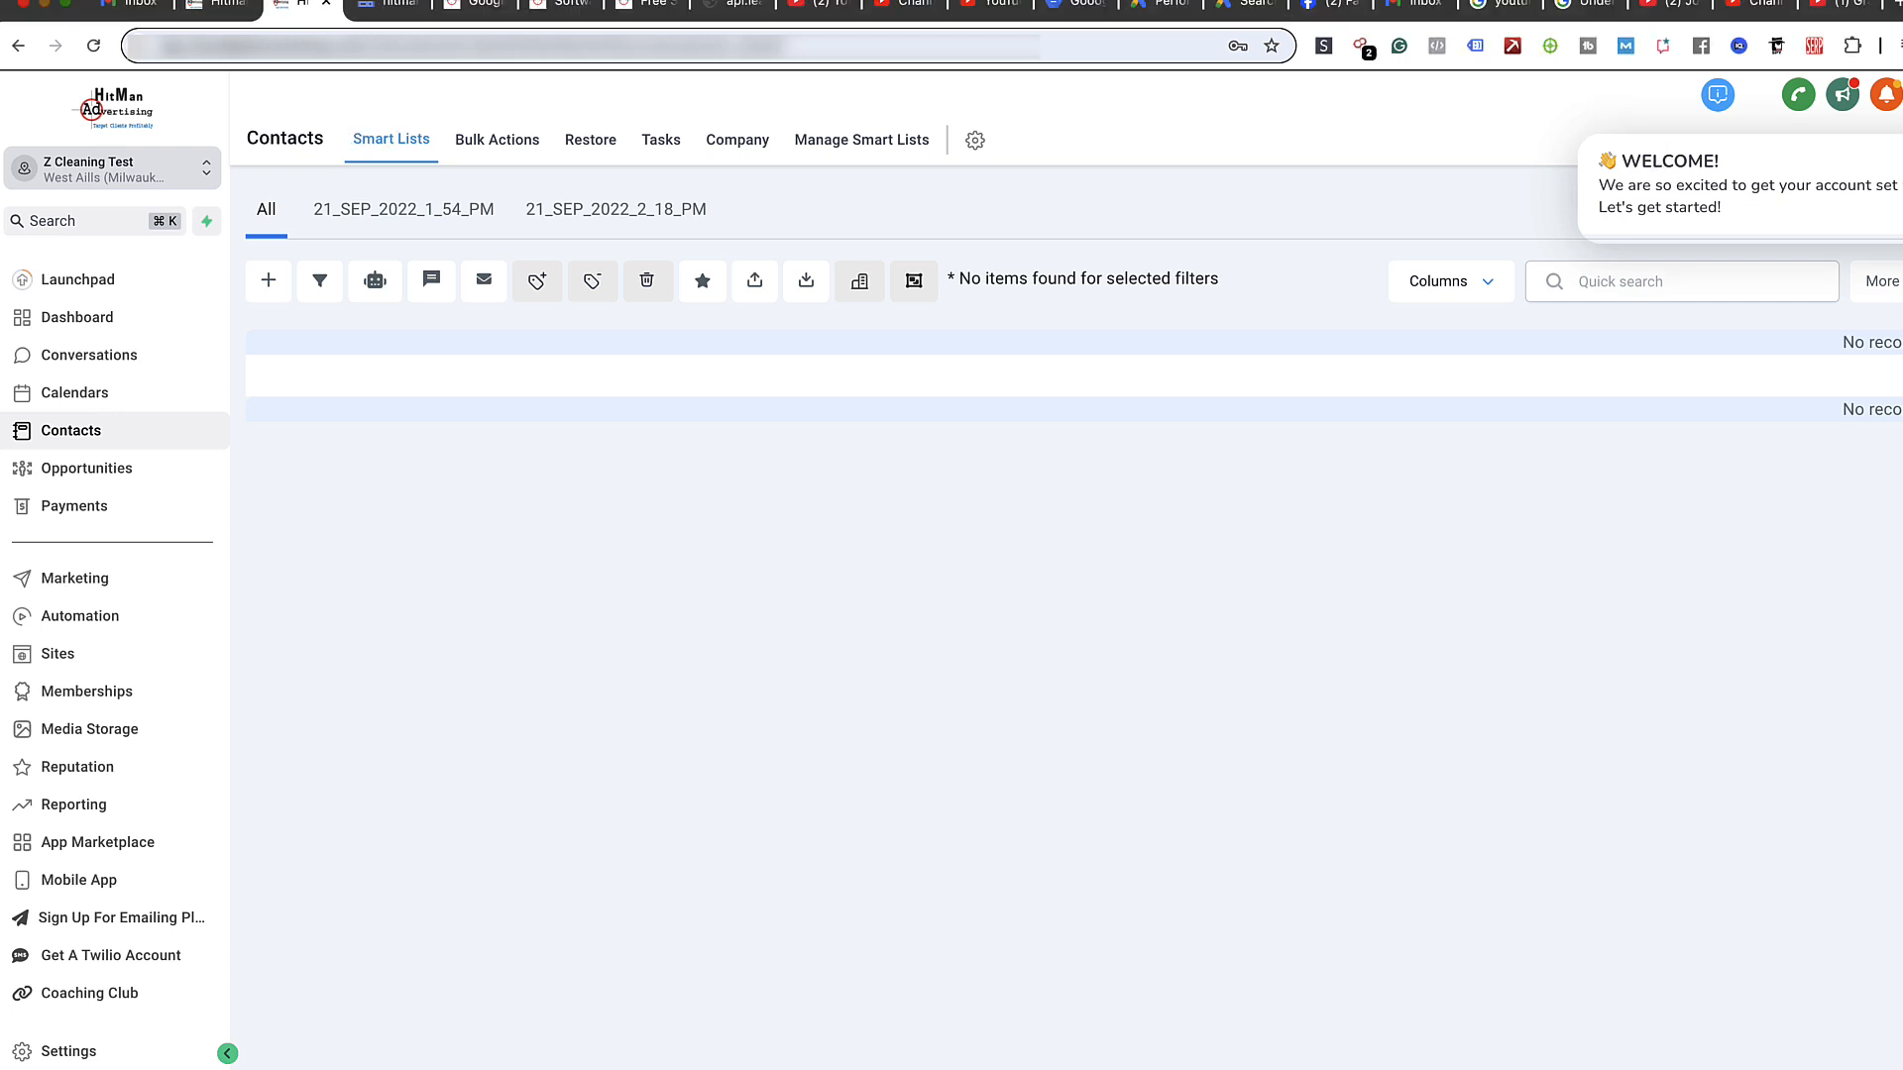
left_click(1897, 152)
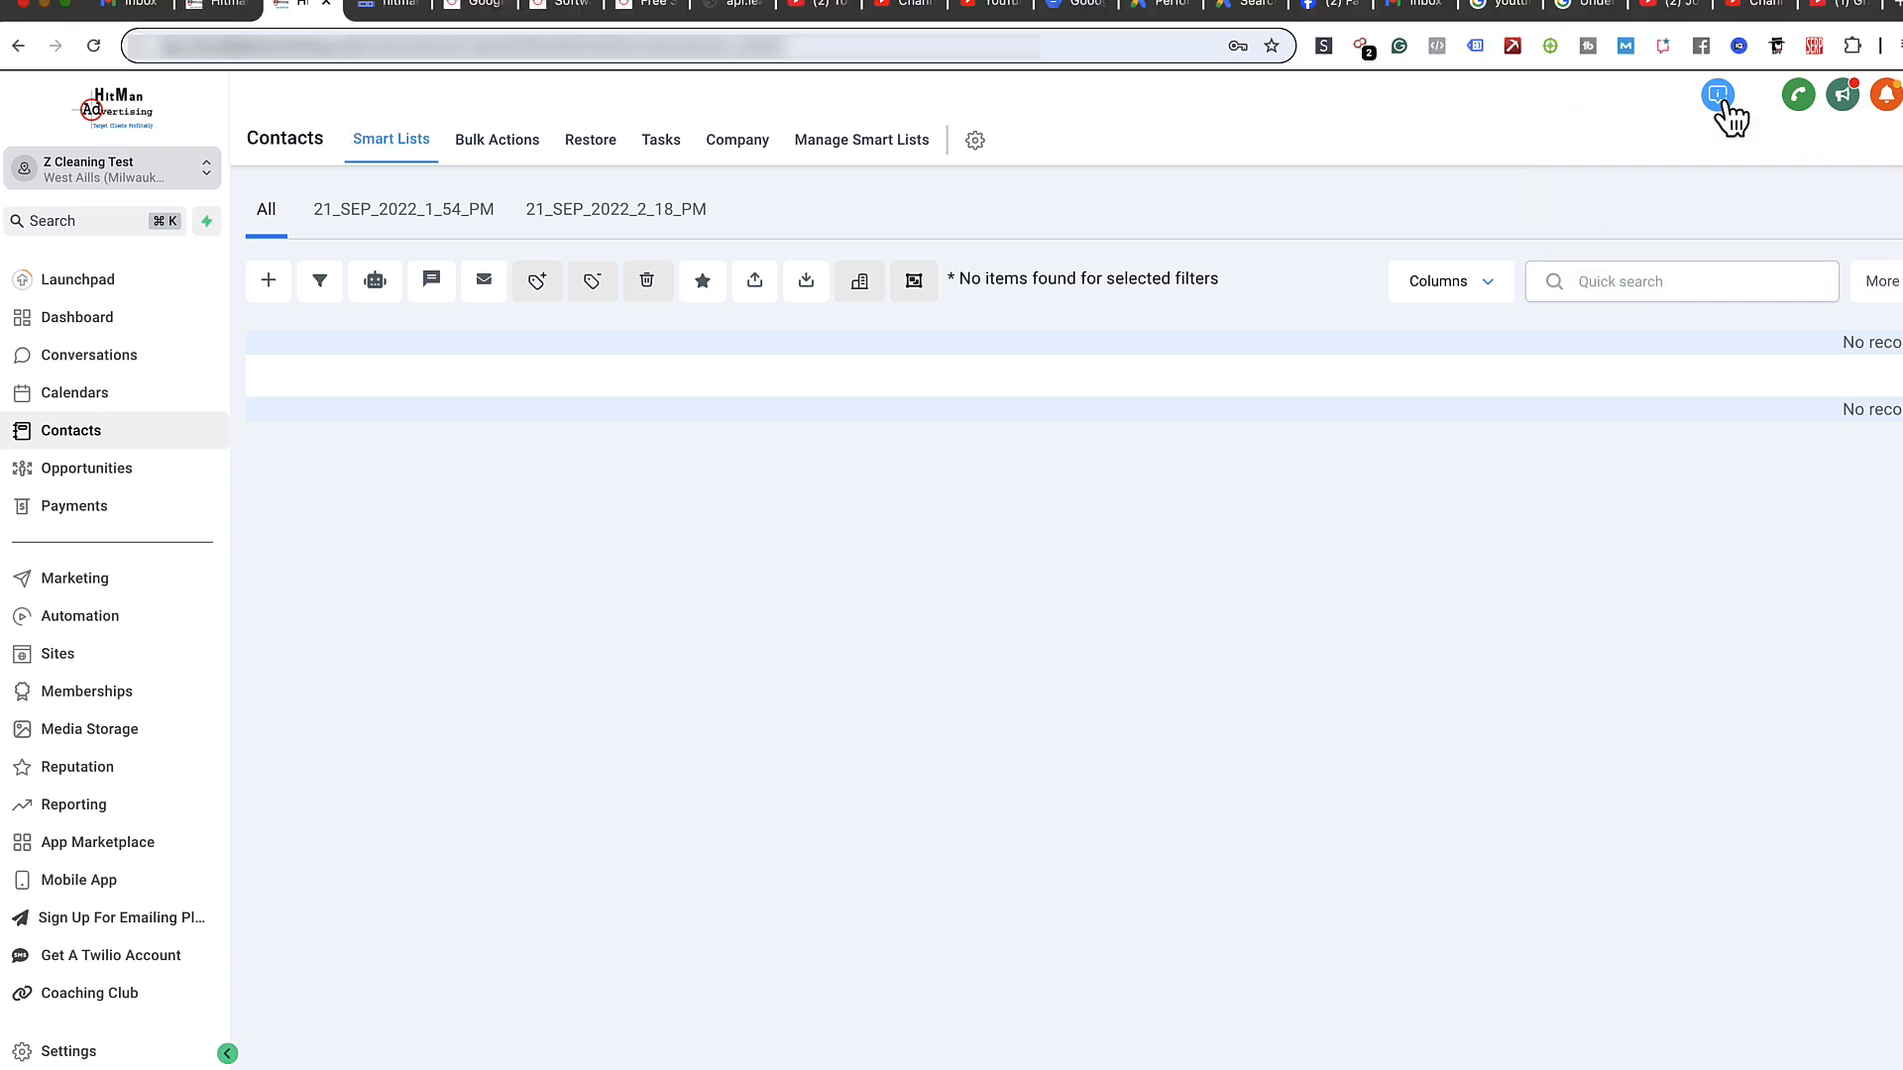
left_click(1723, 99)
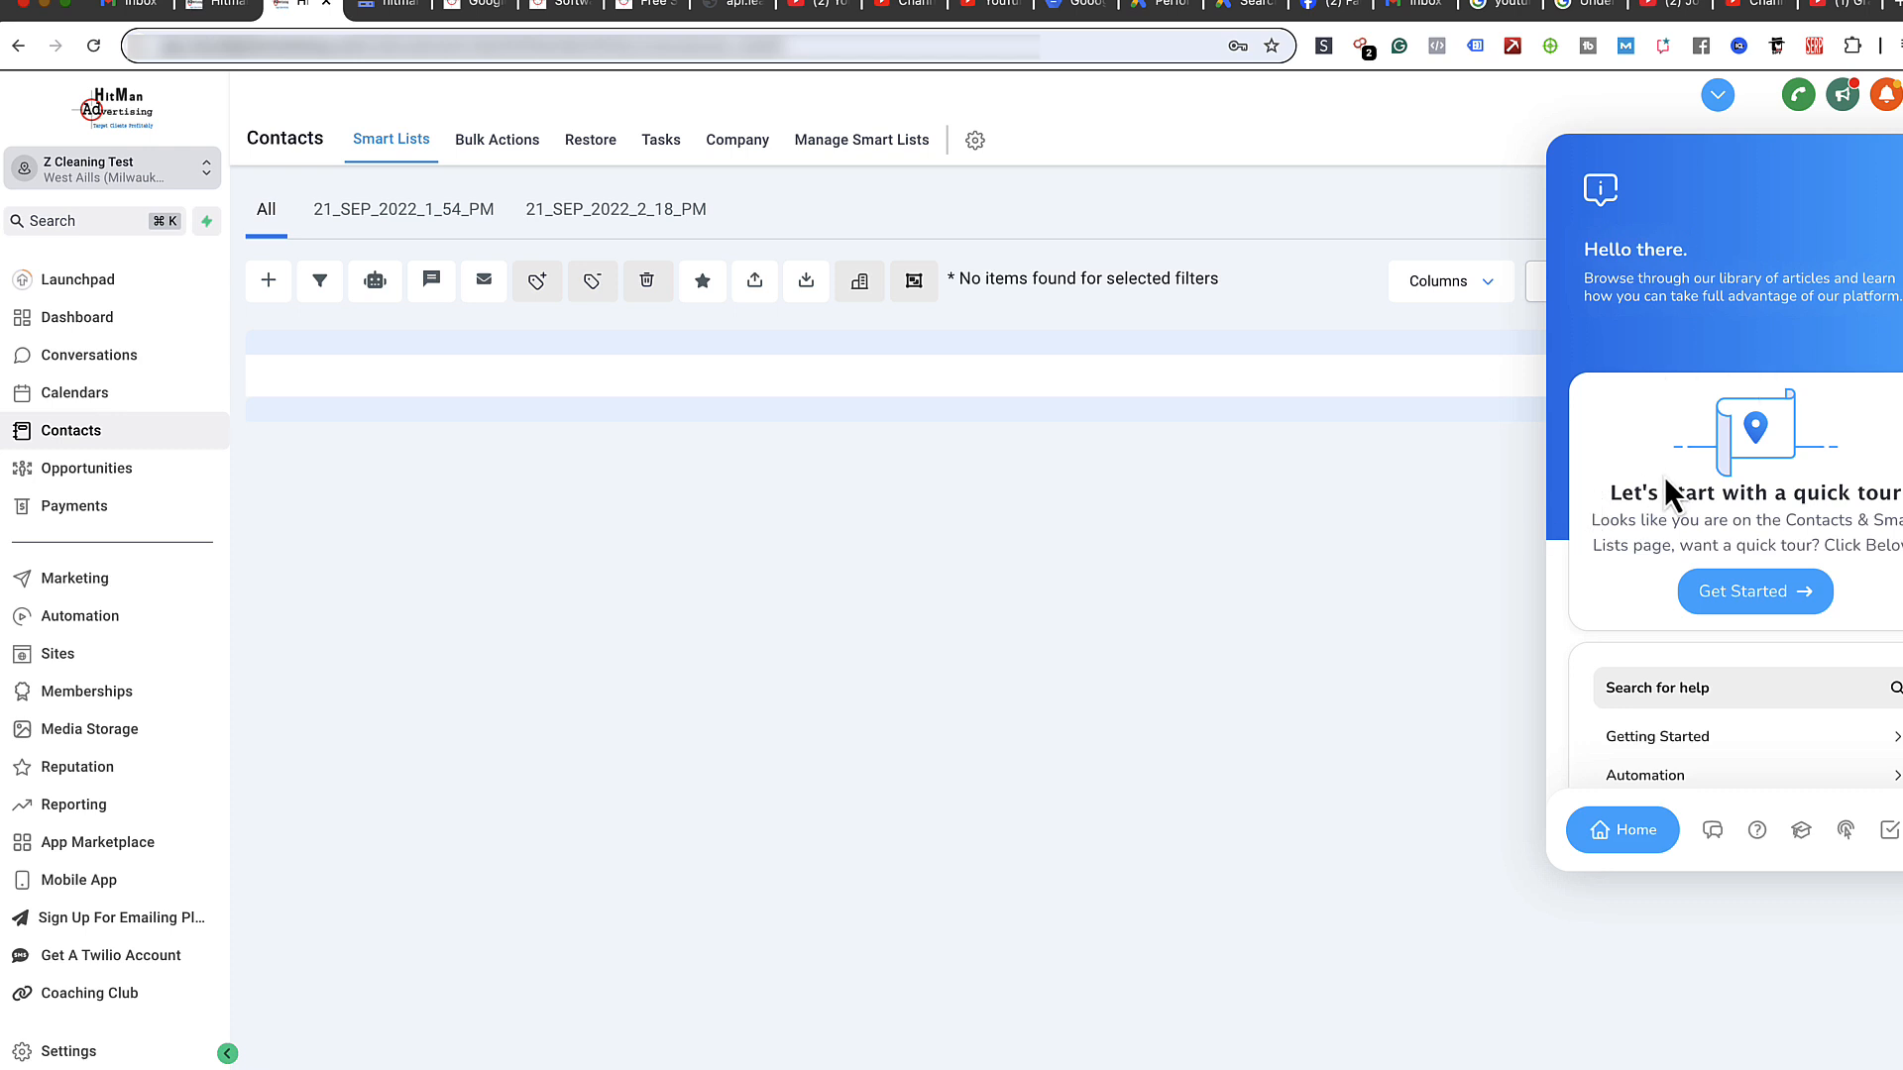
left_click(1722, 96)
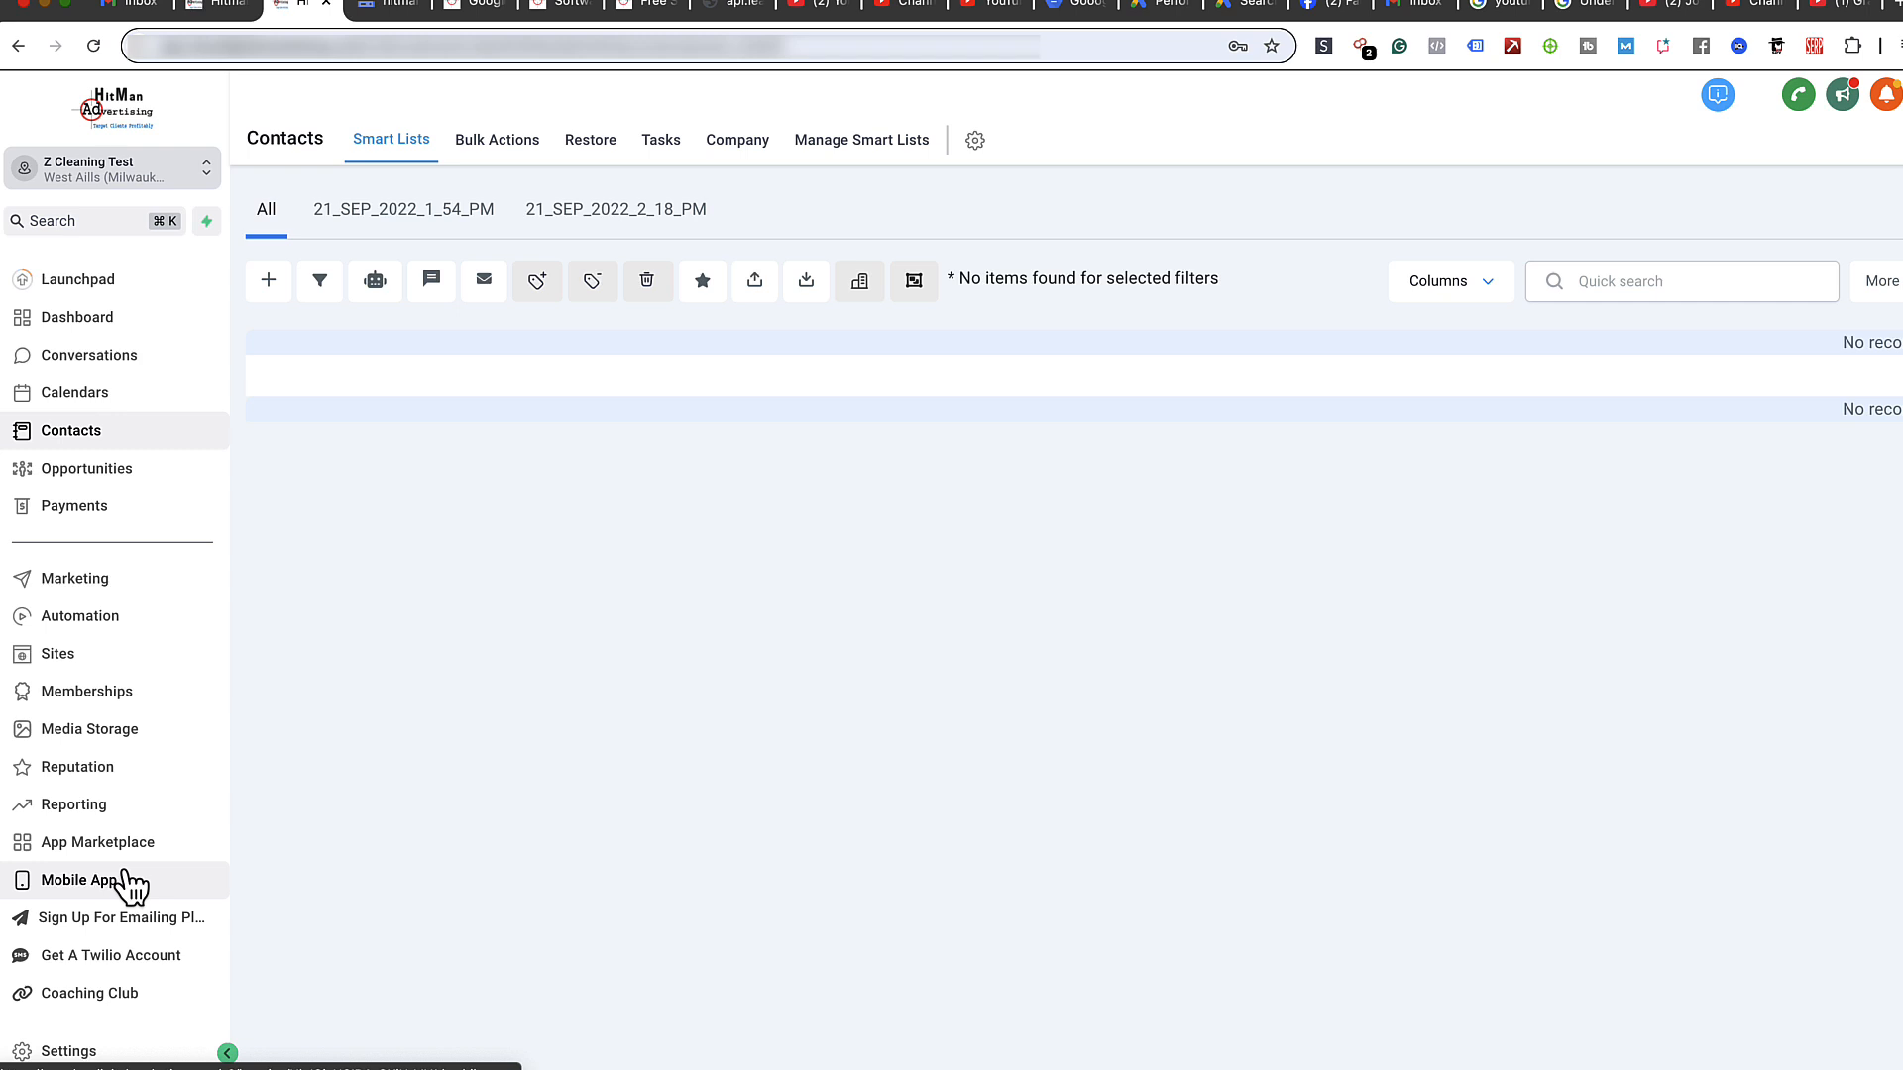
left_click(568, 9)
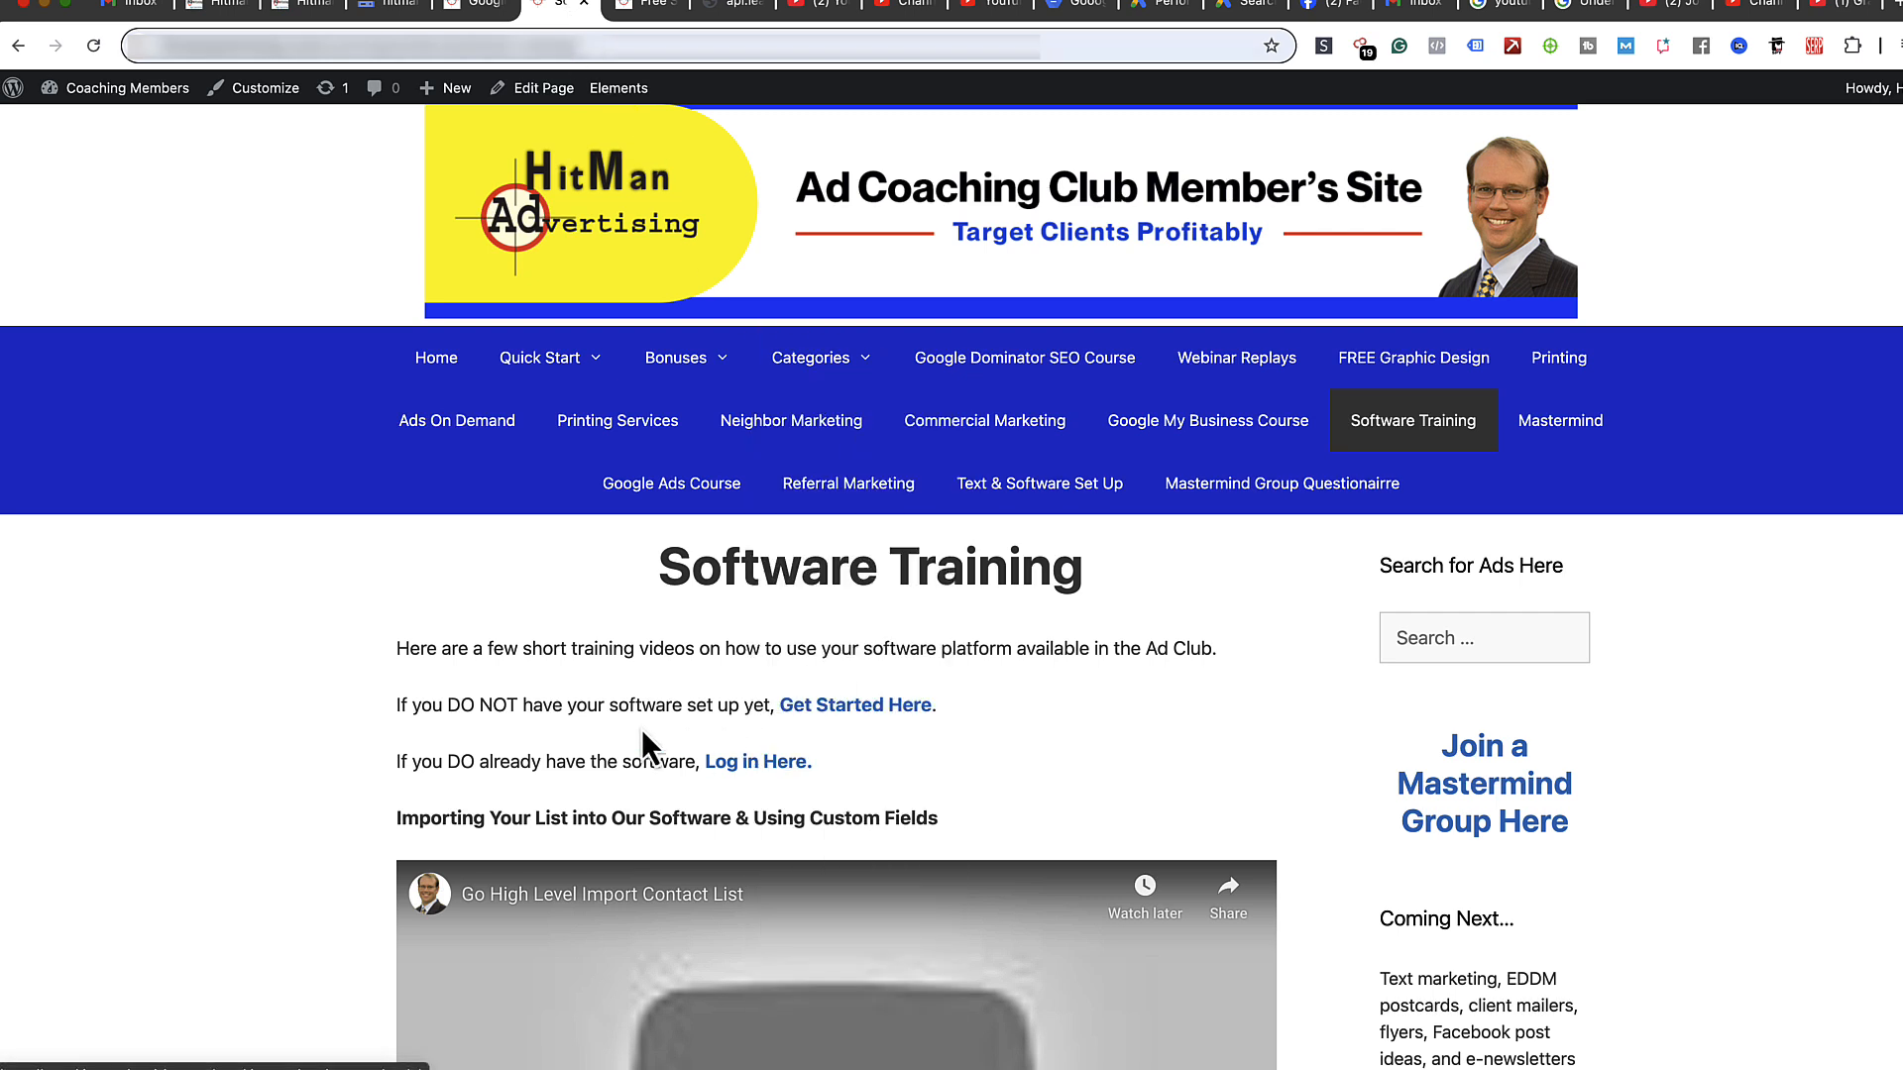
left_click(825, 708)
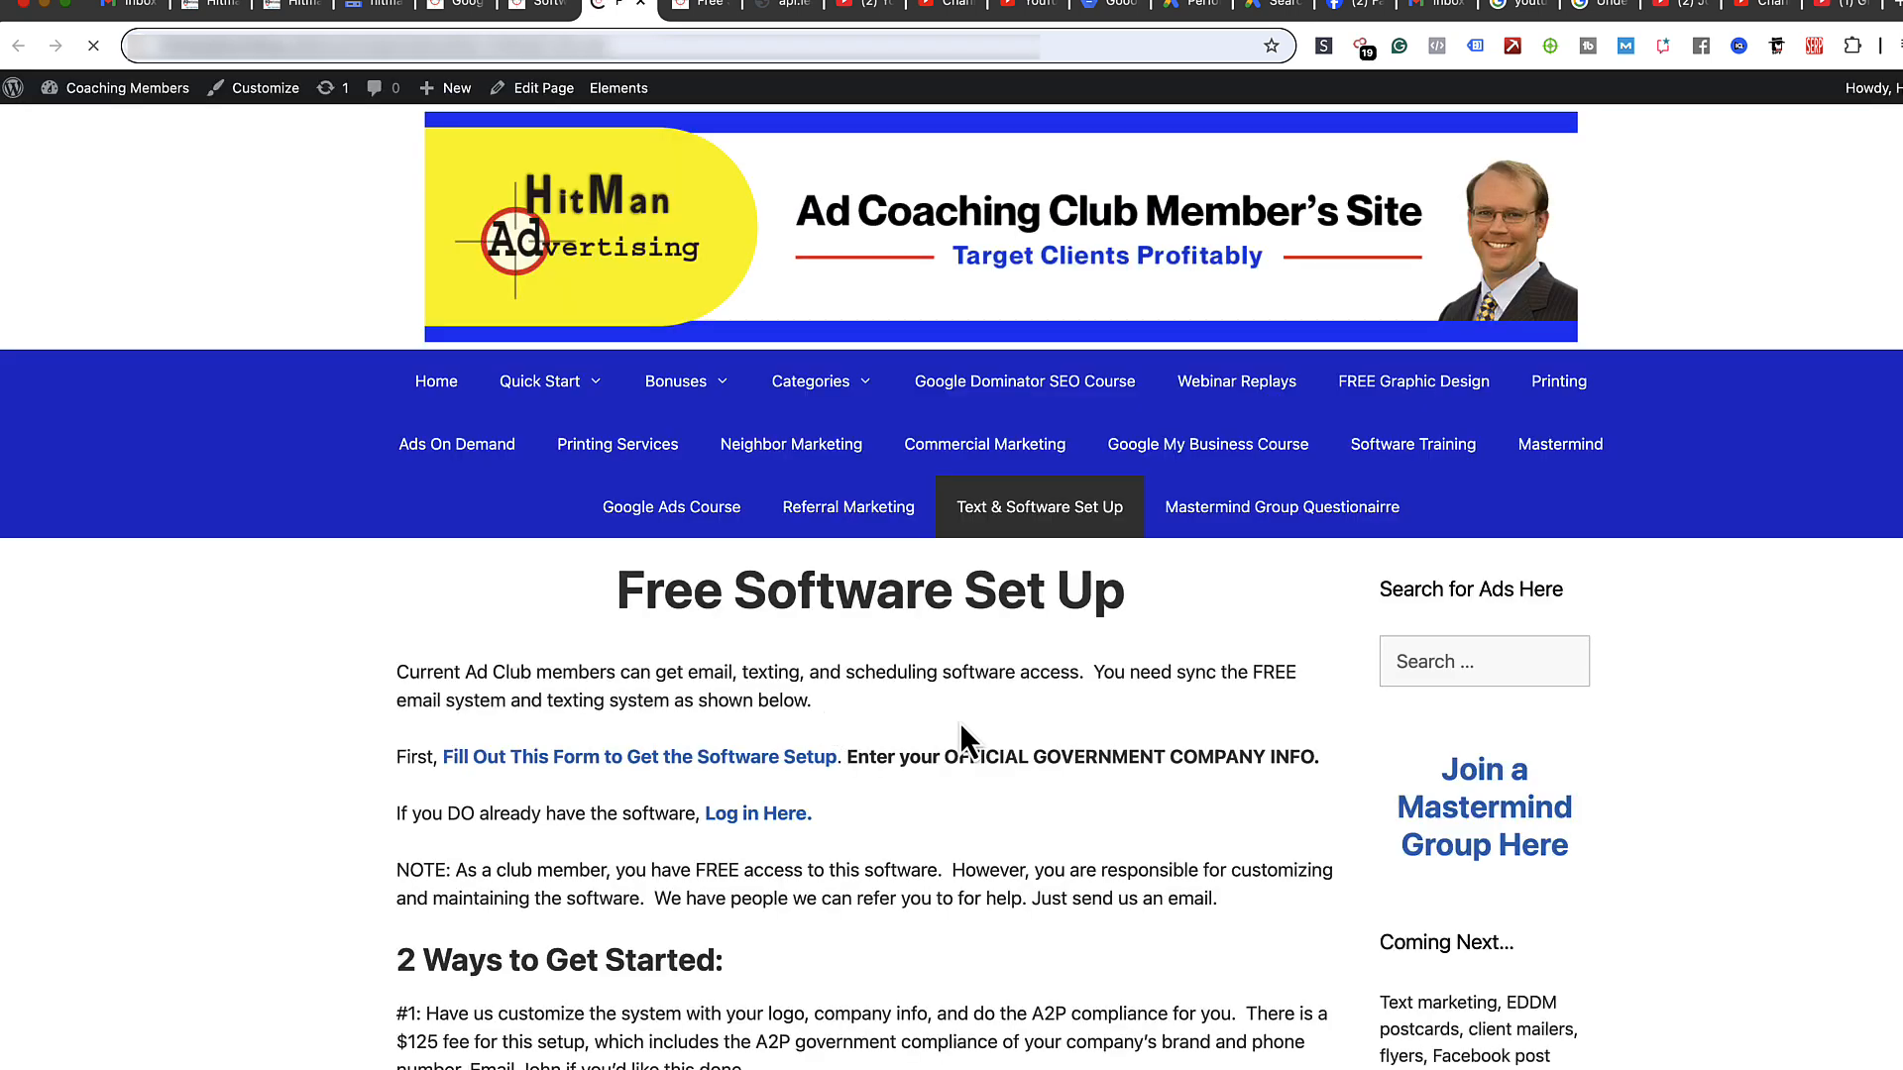
left_click(733, 762)
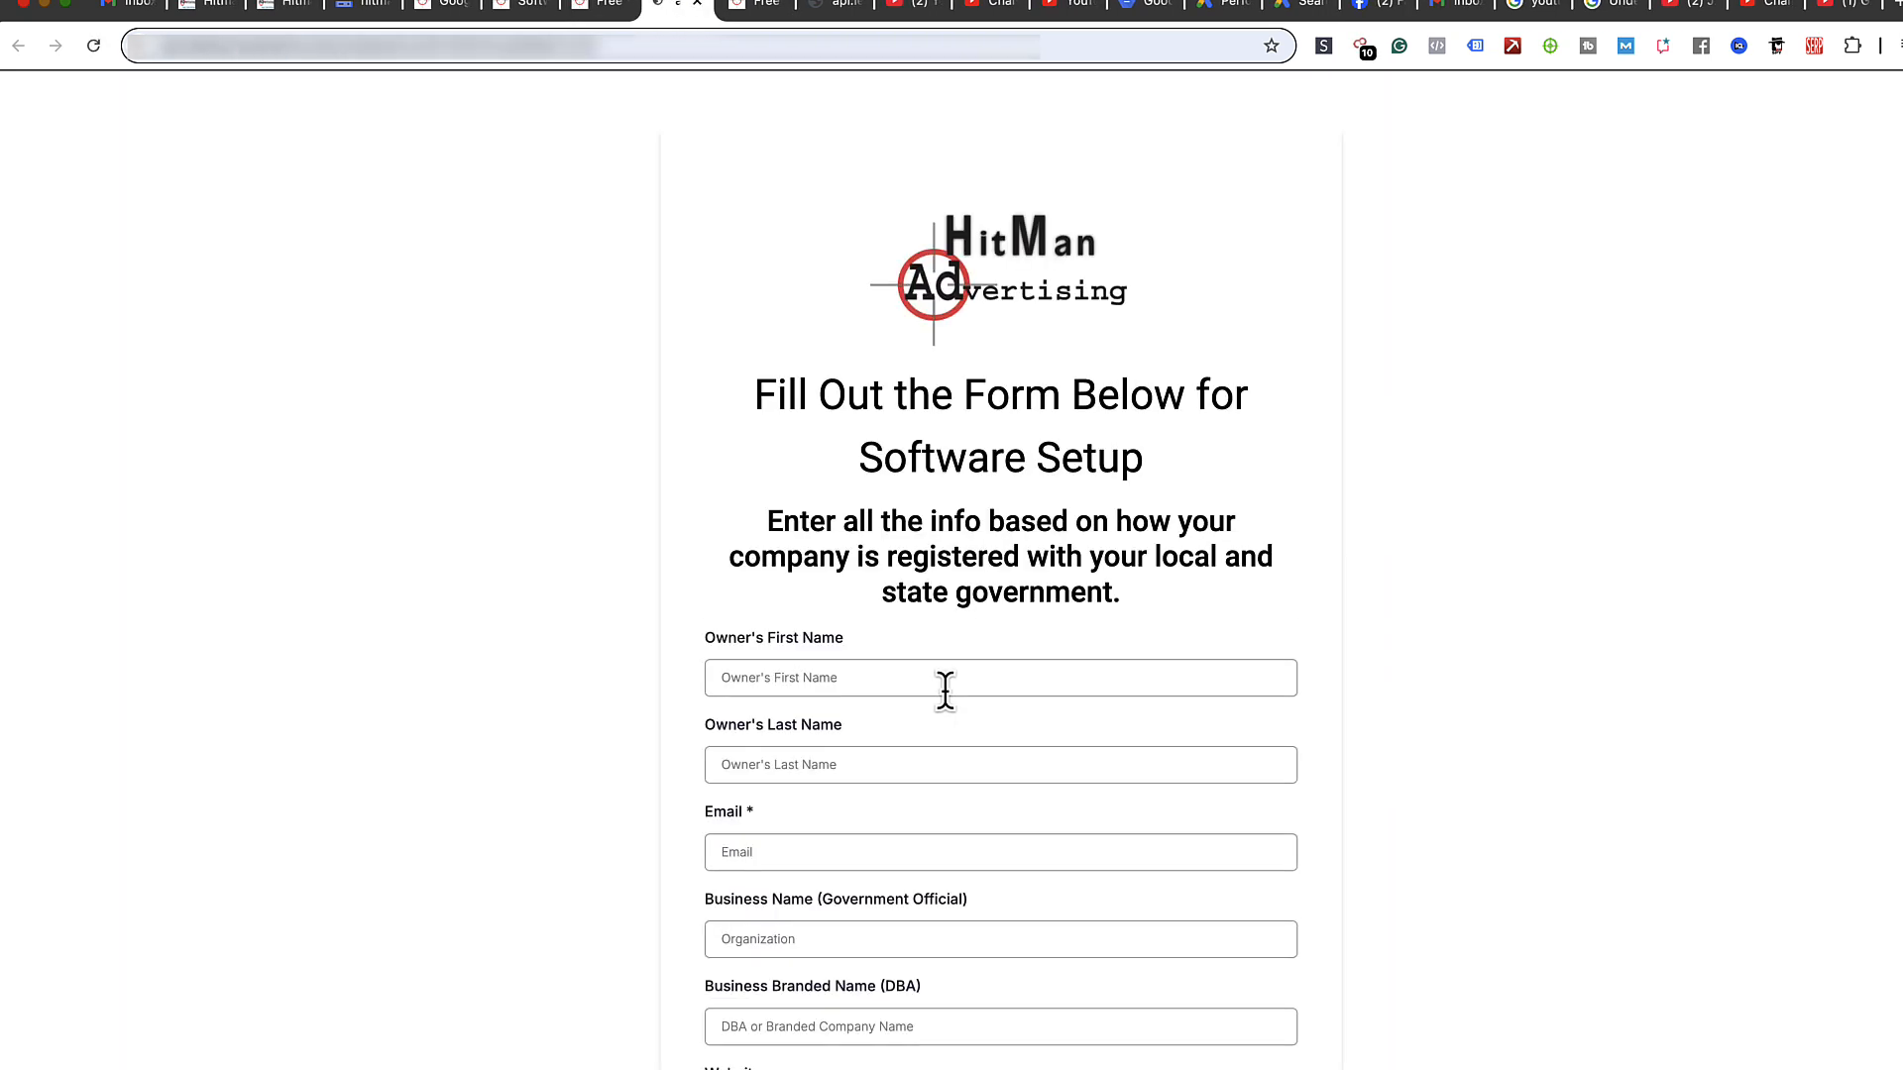
left_click(294, 4)
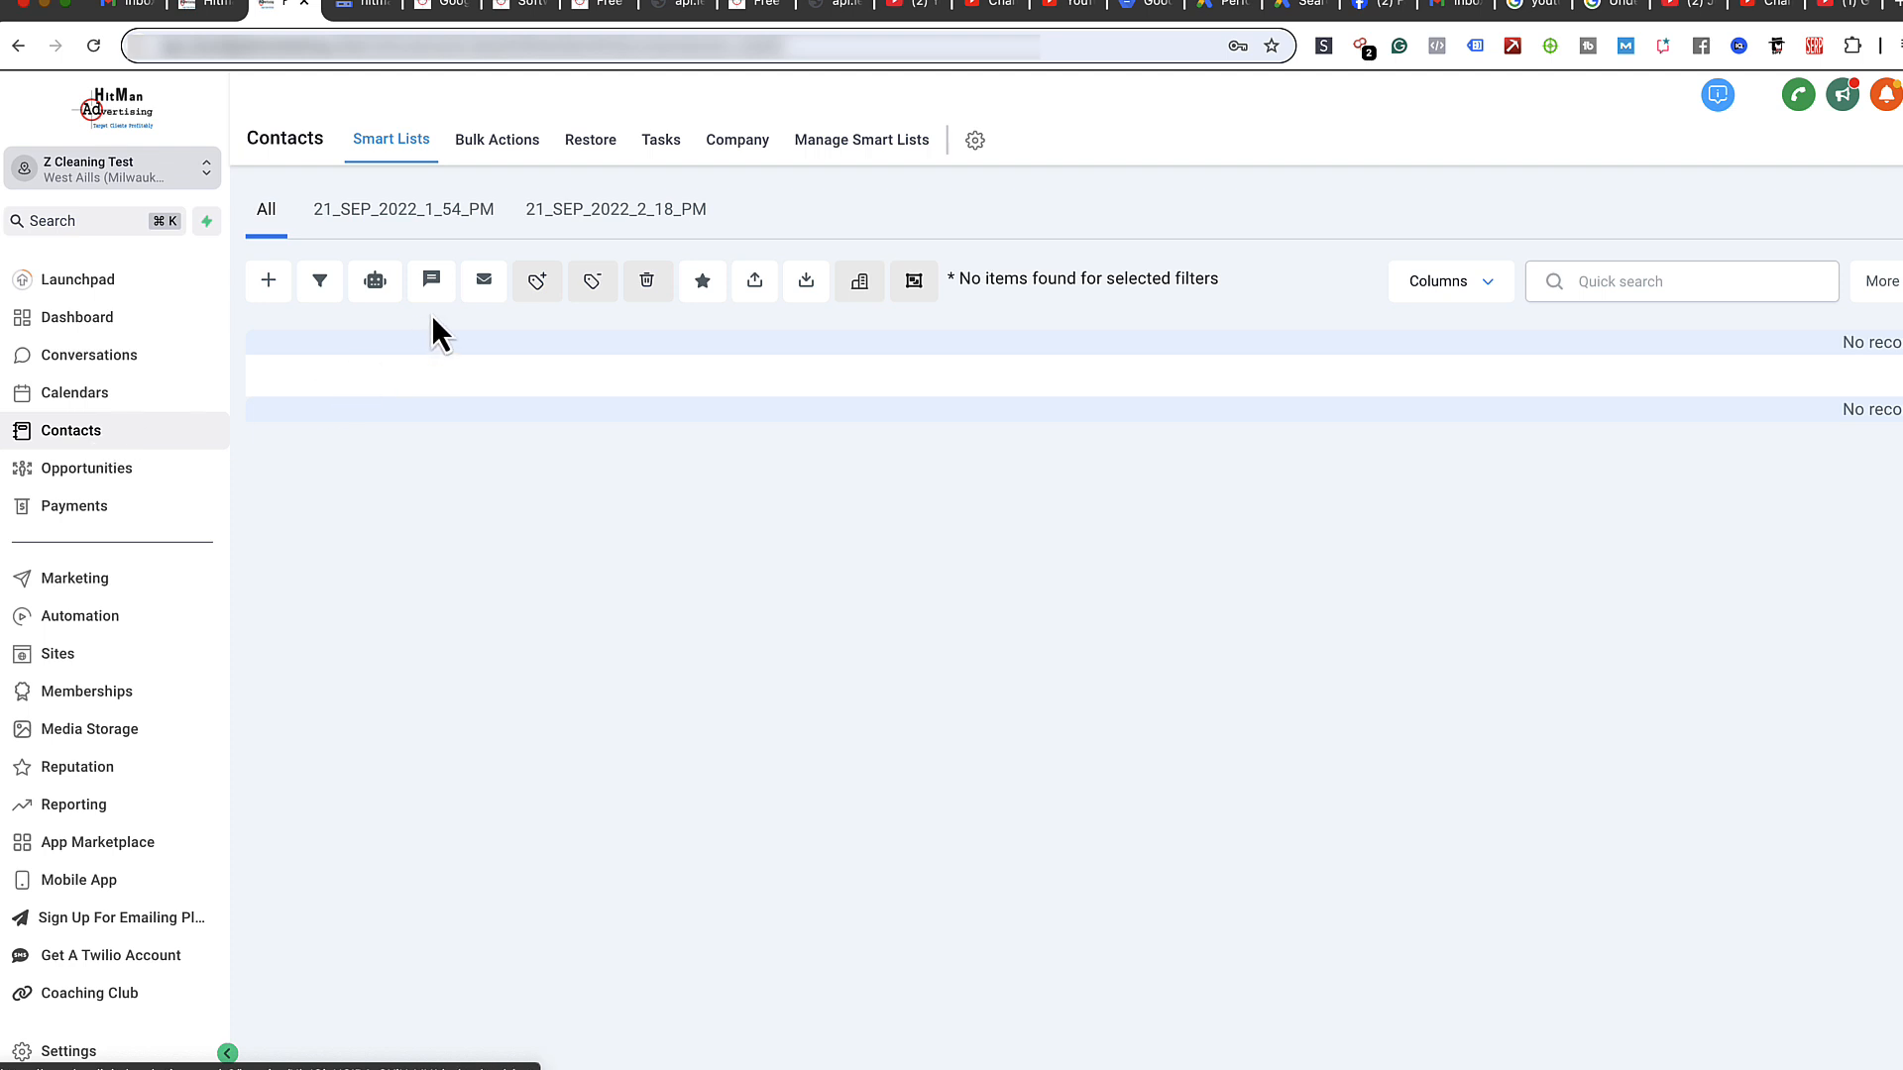
- Start a contact import and attach MAILINGLISTEXAMPLETEMPLATE.csv, found by searching Finder for 'Mailinglistexam'
left_click(808, 287)
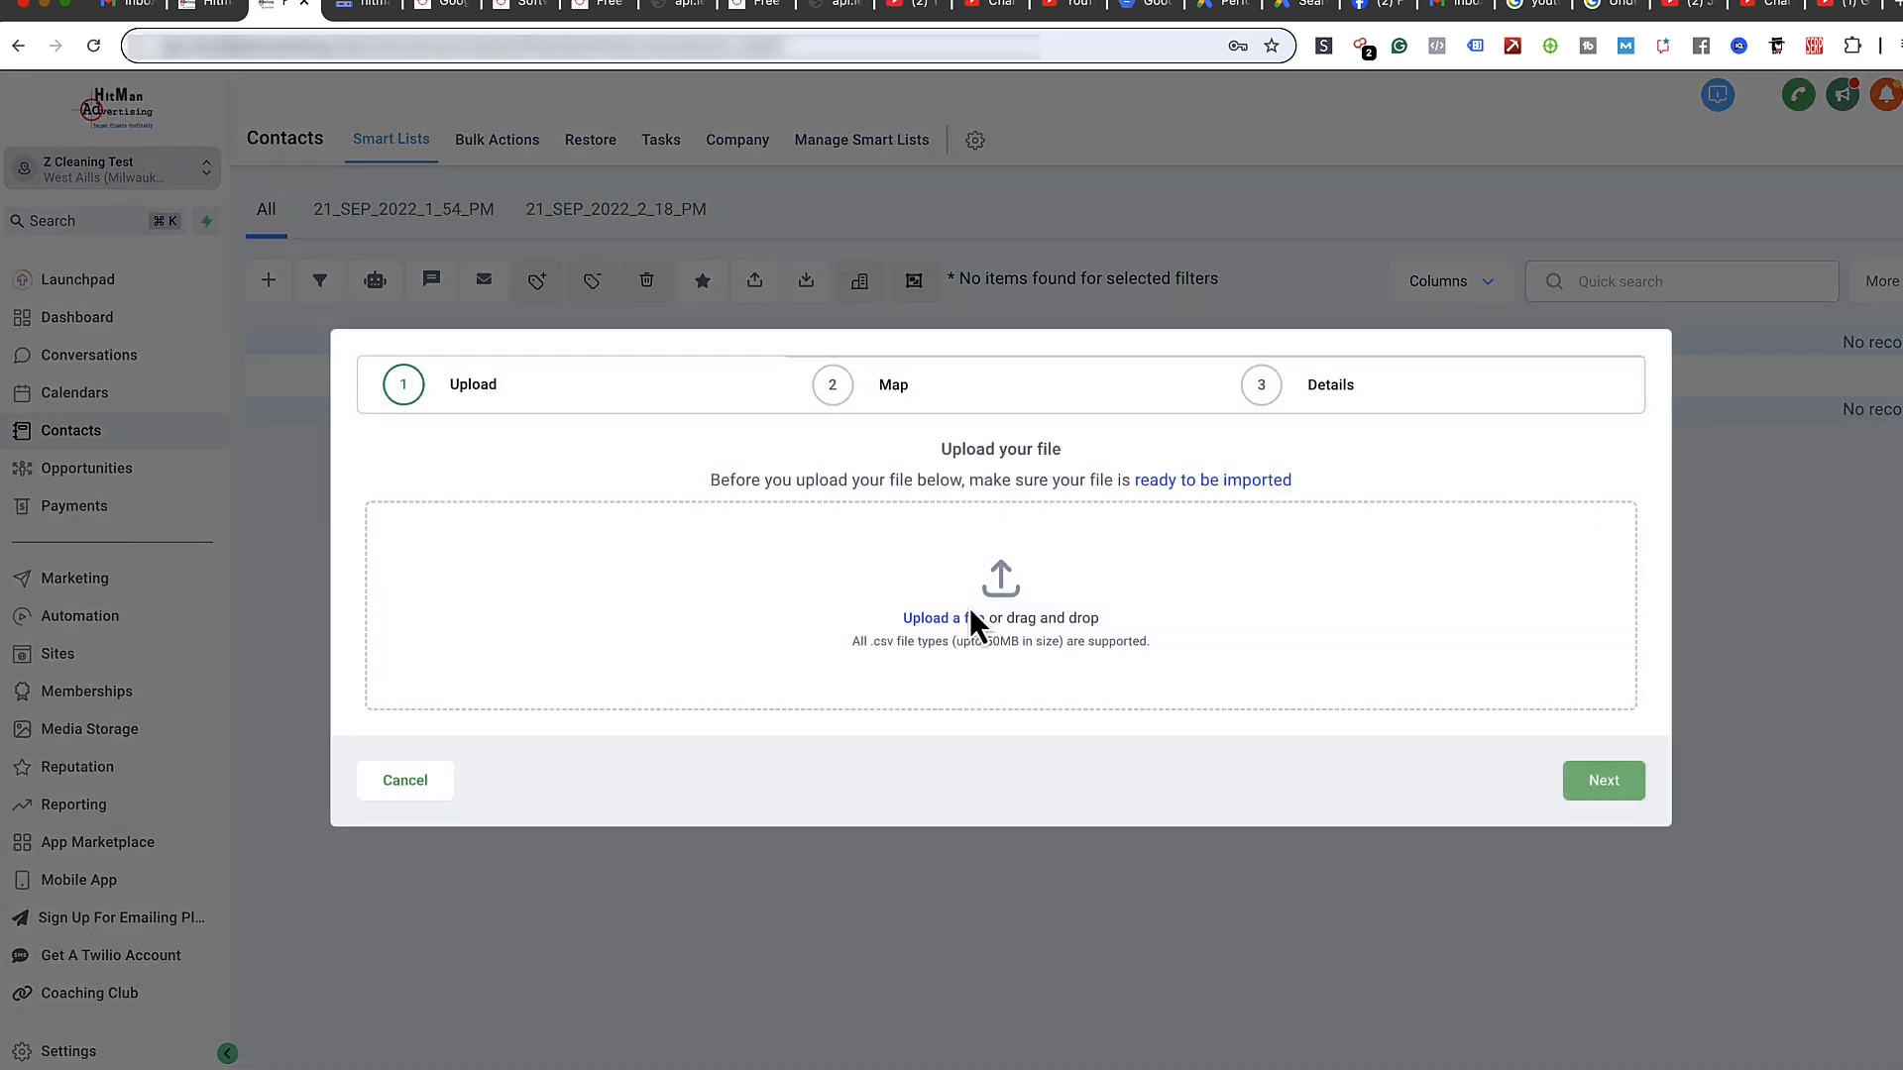
left_click(920, 621)
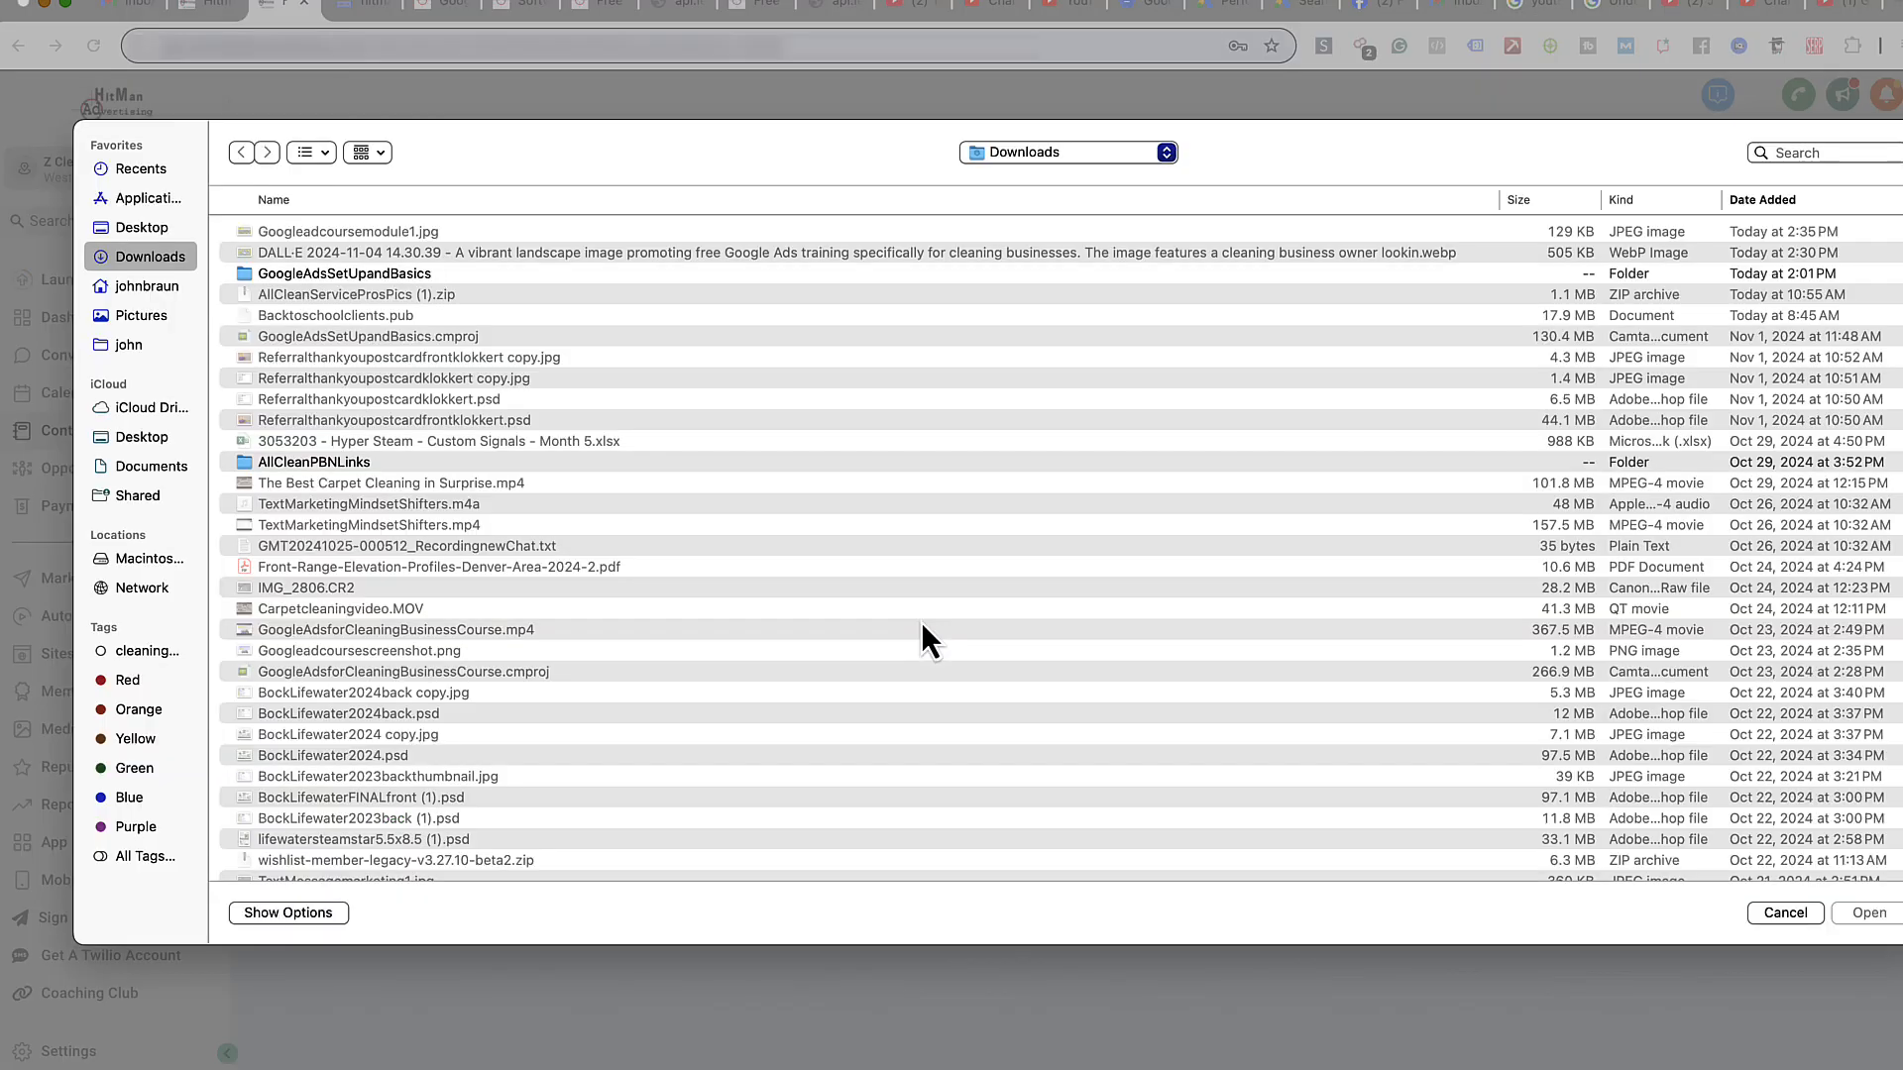
left_click(170, 285)
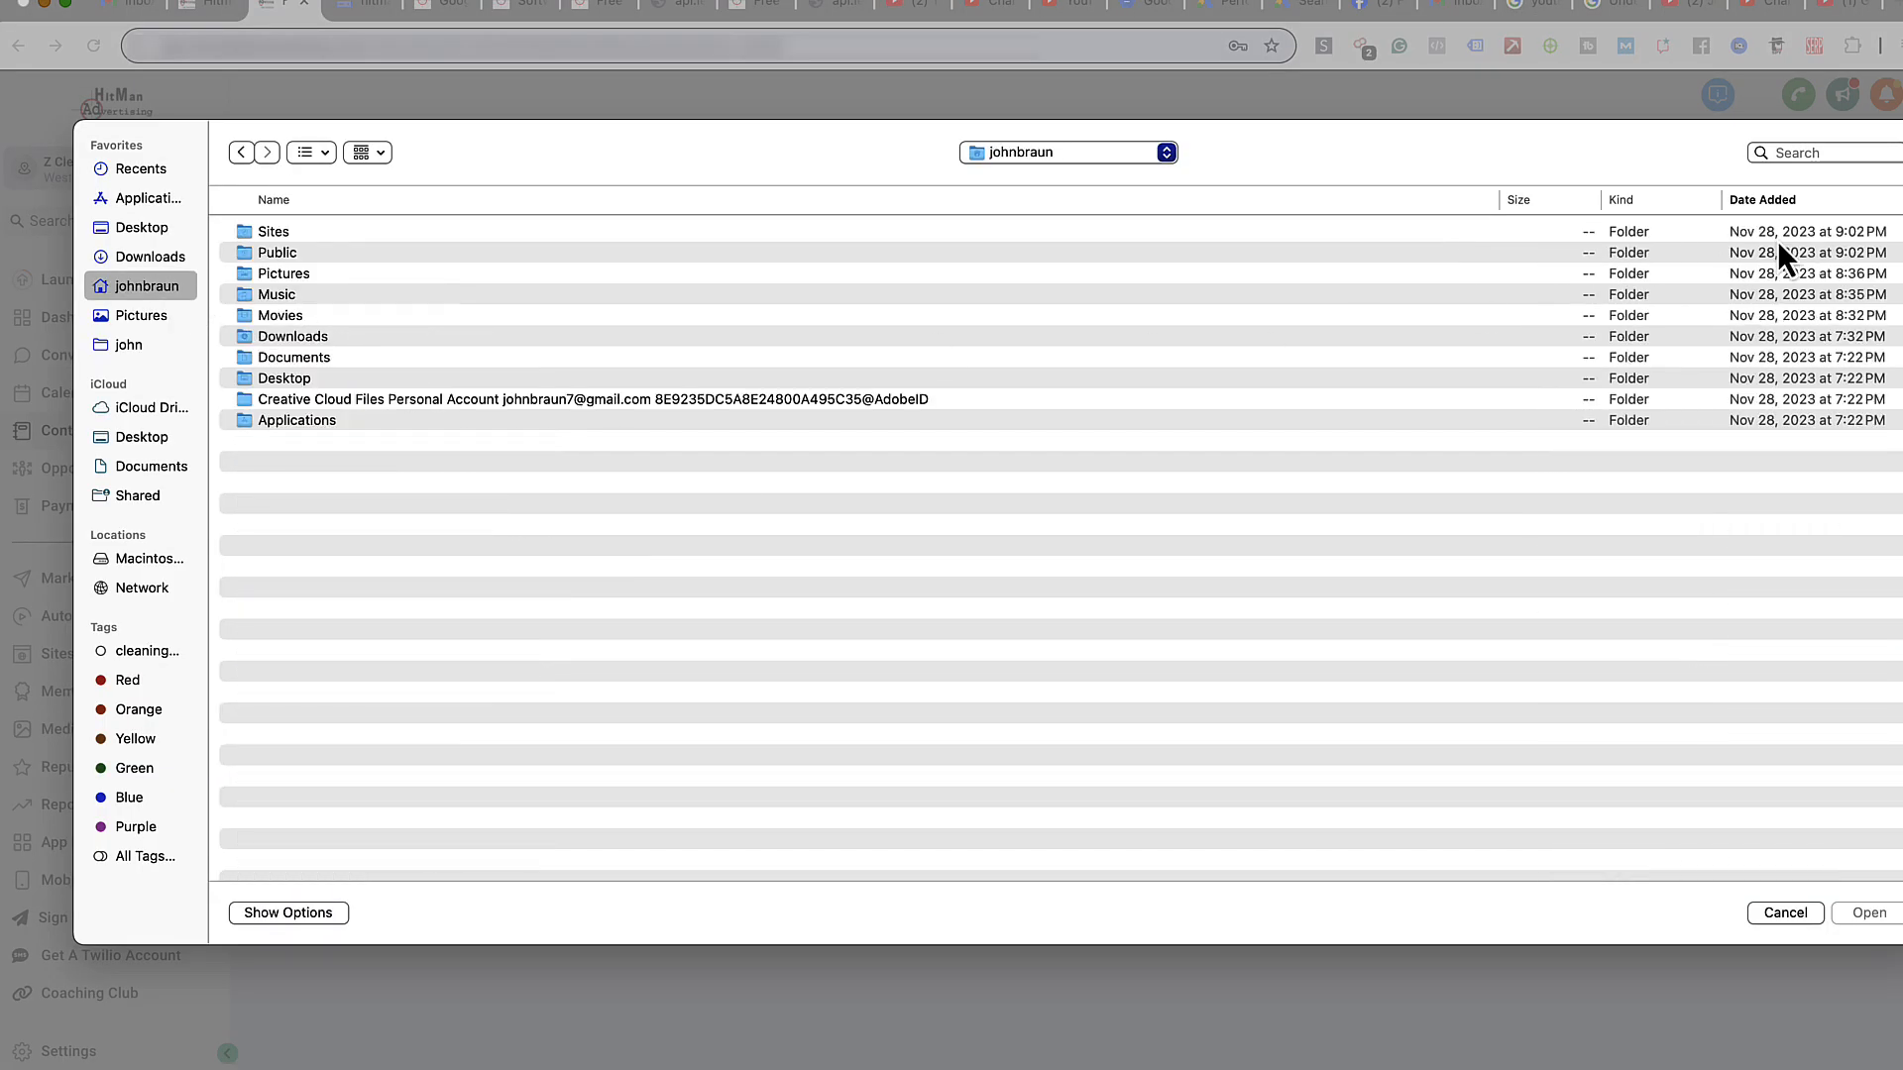
left_click(1812, 151)
type("Mailingl")
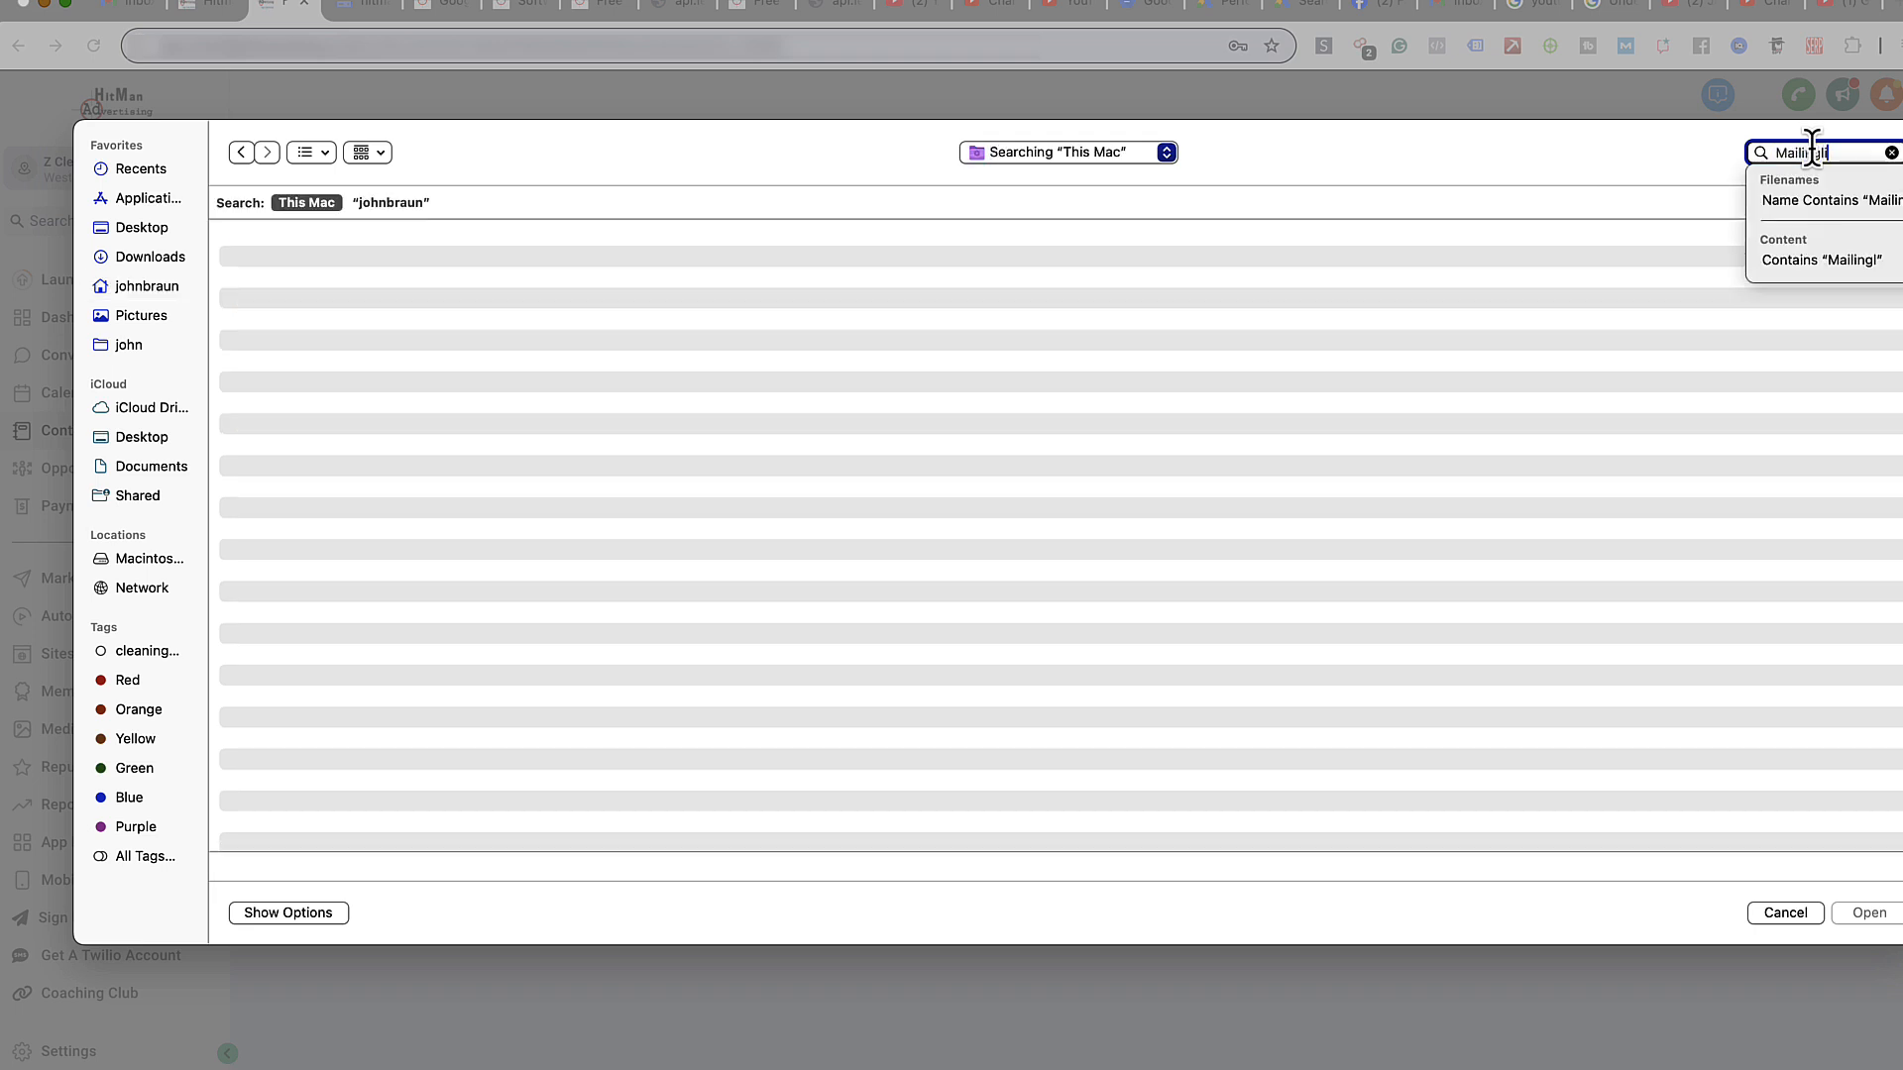
type("istexam")
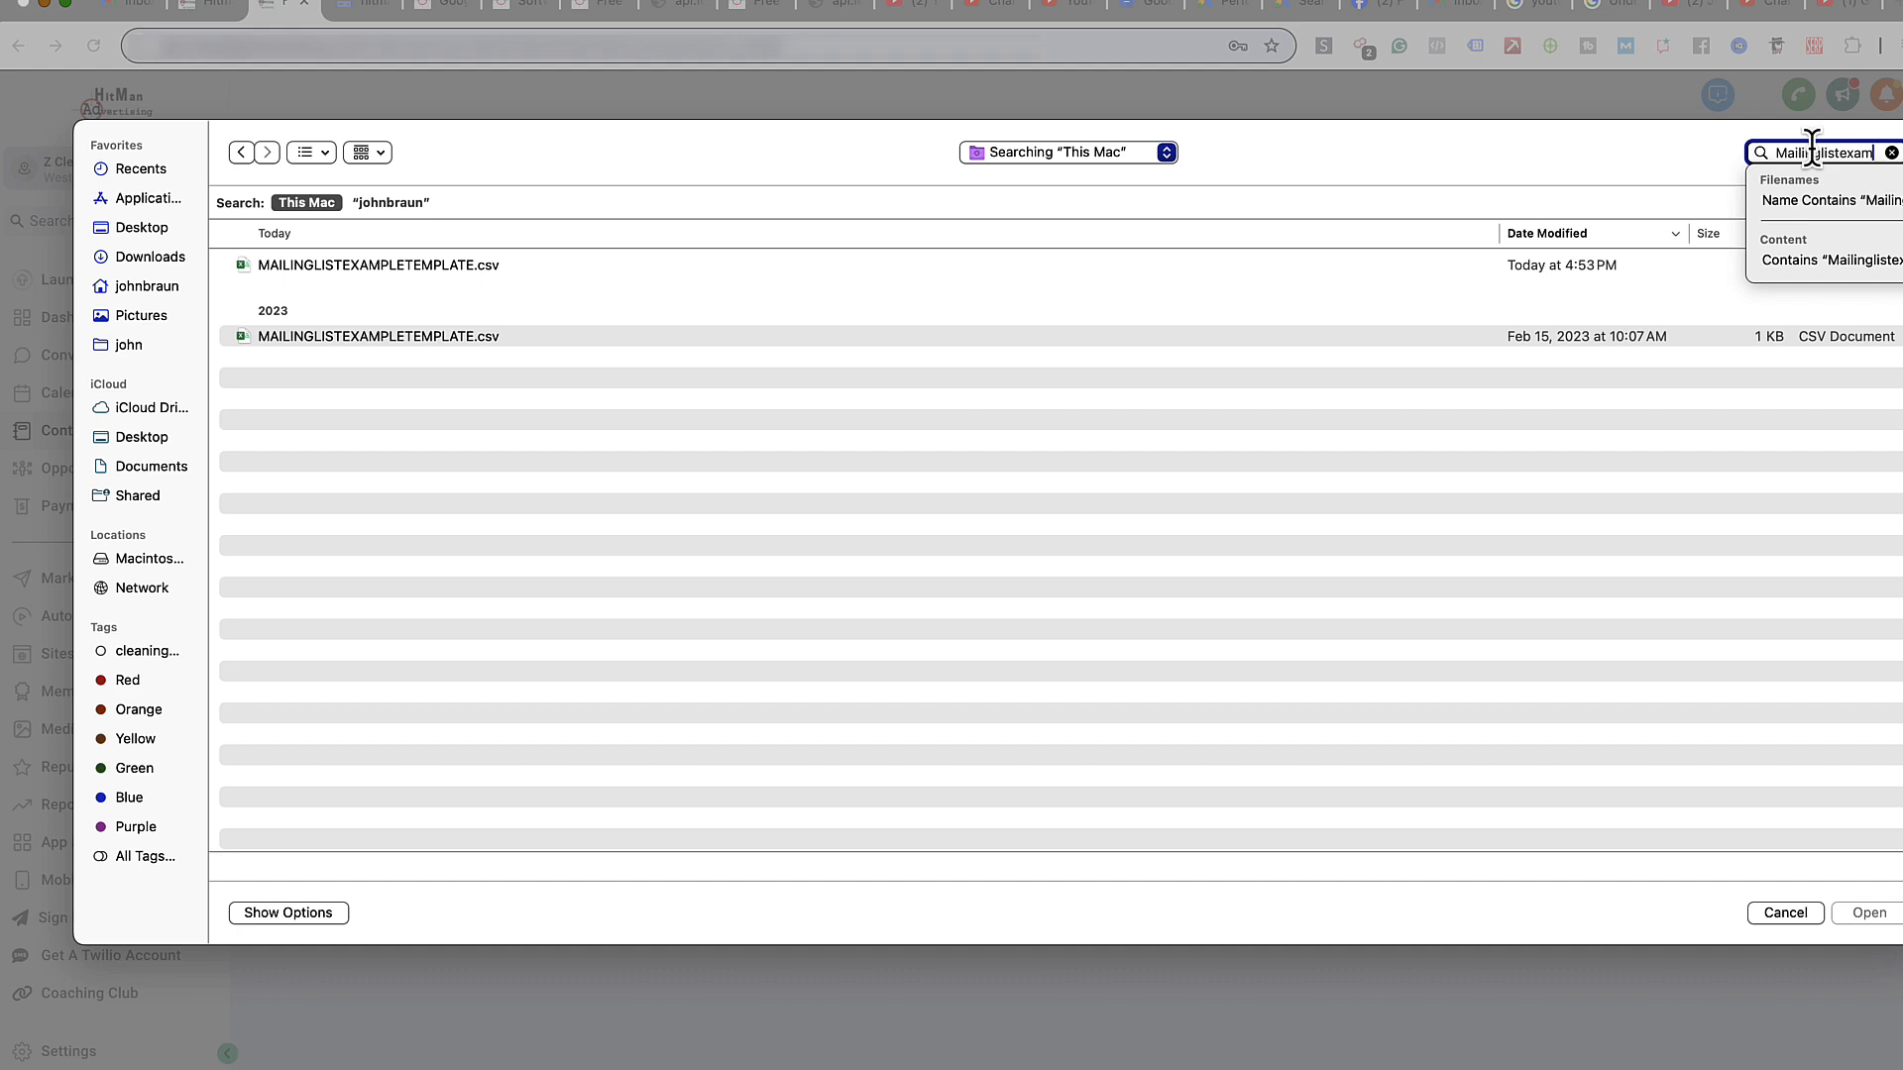
key("Down")
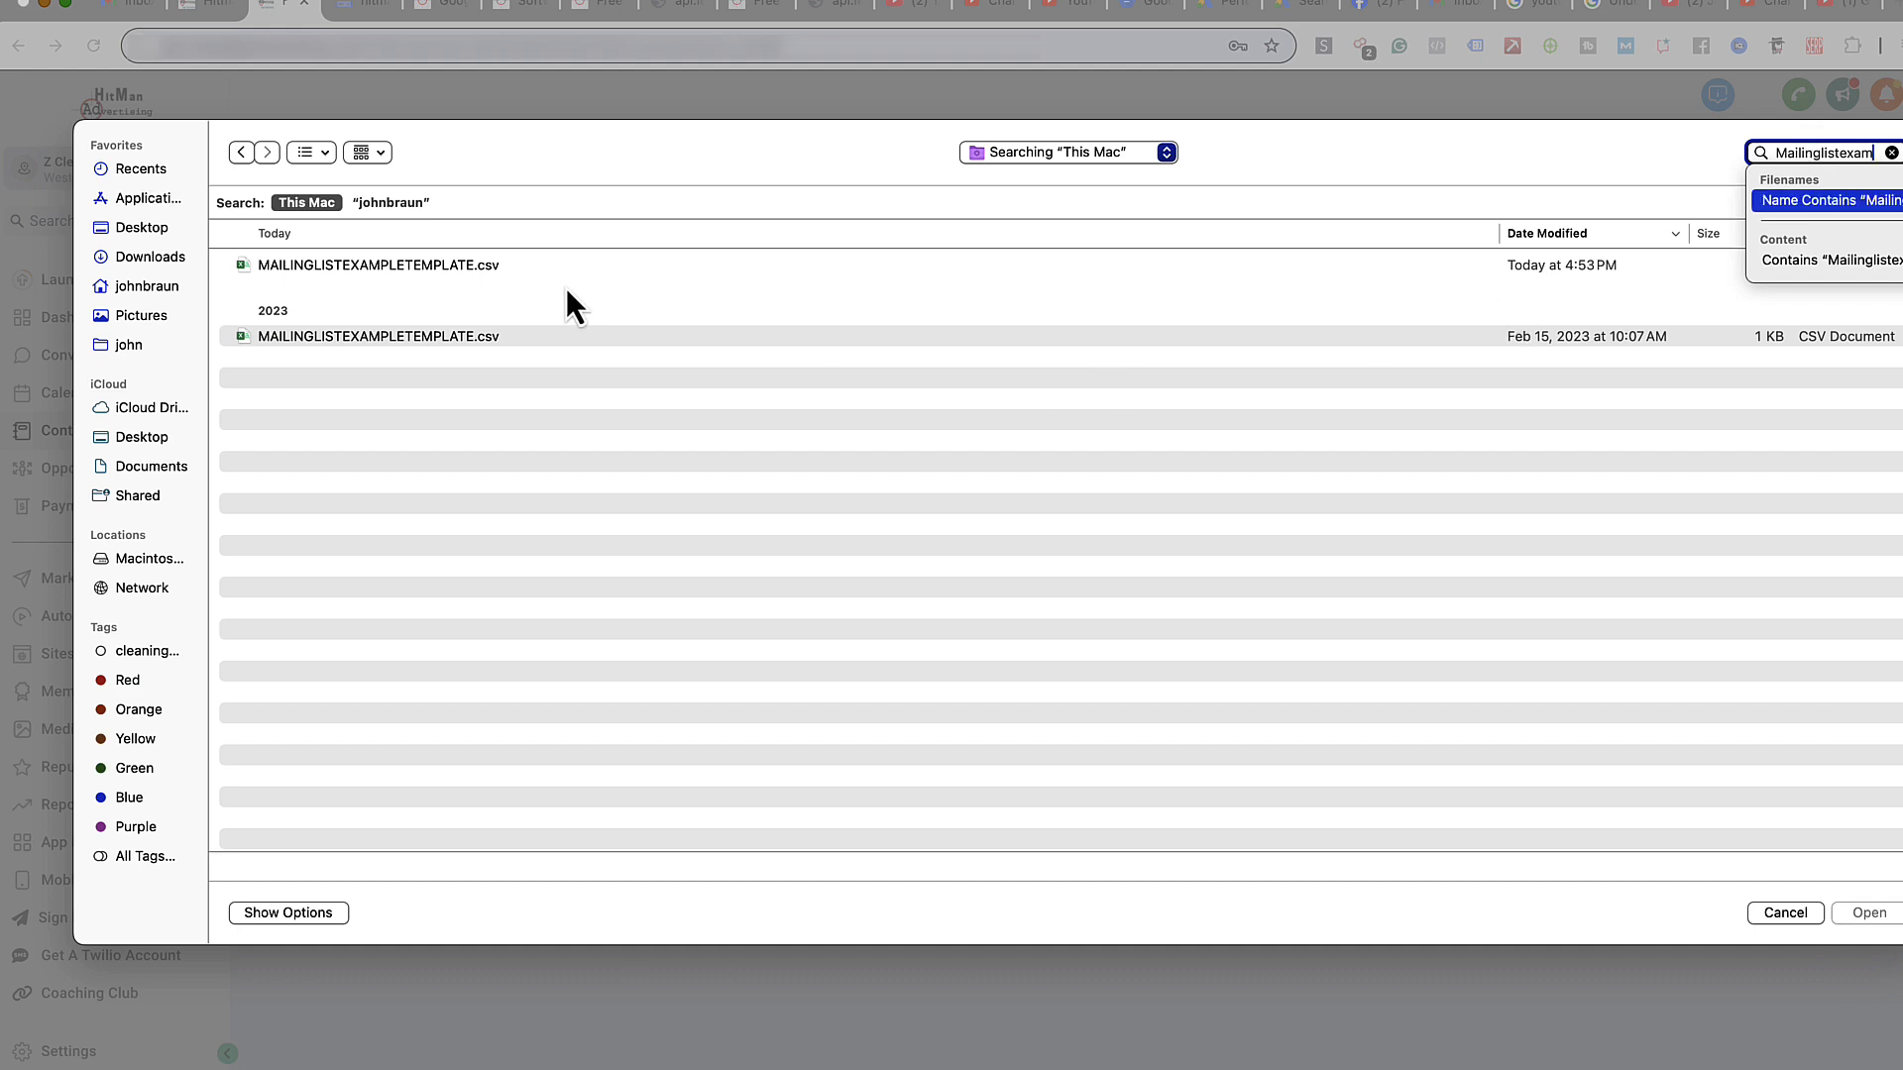
double_click(442, 276)
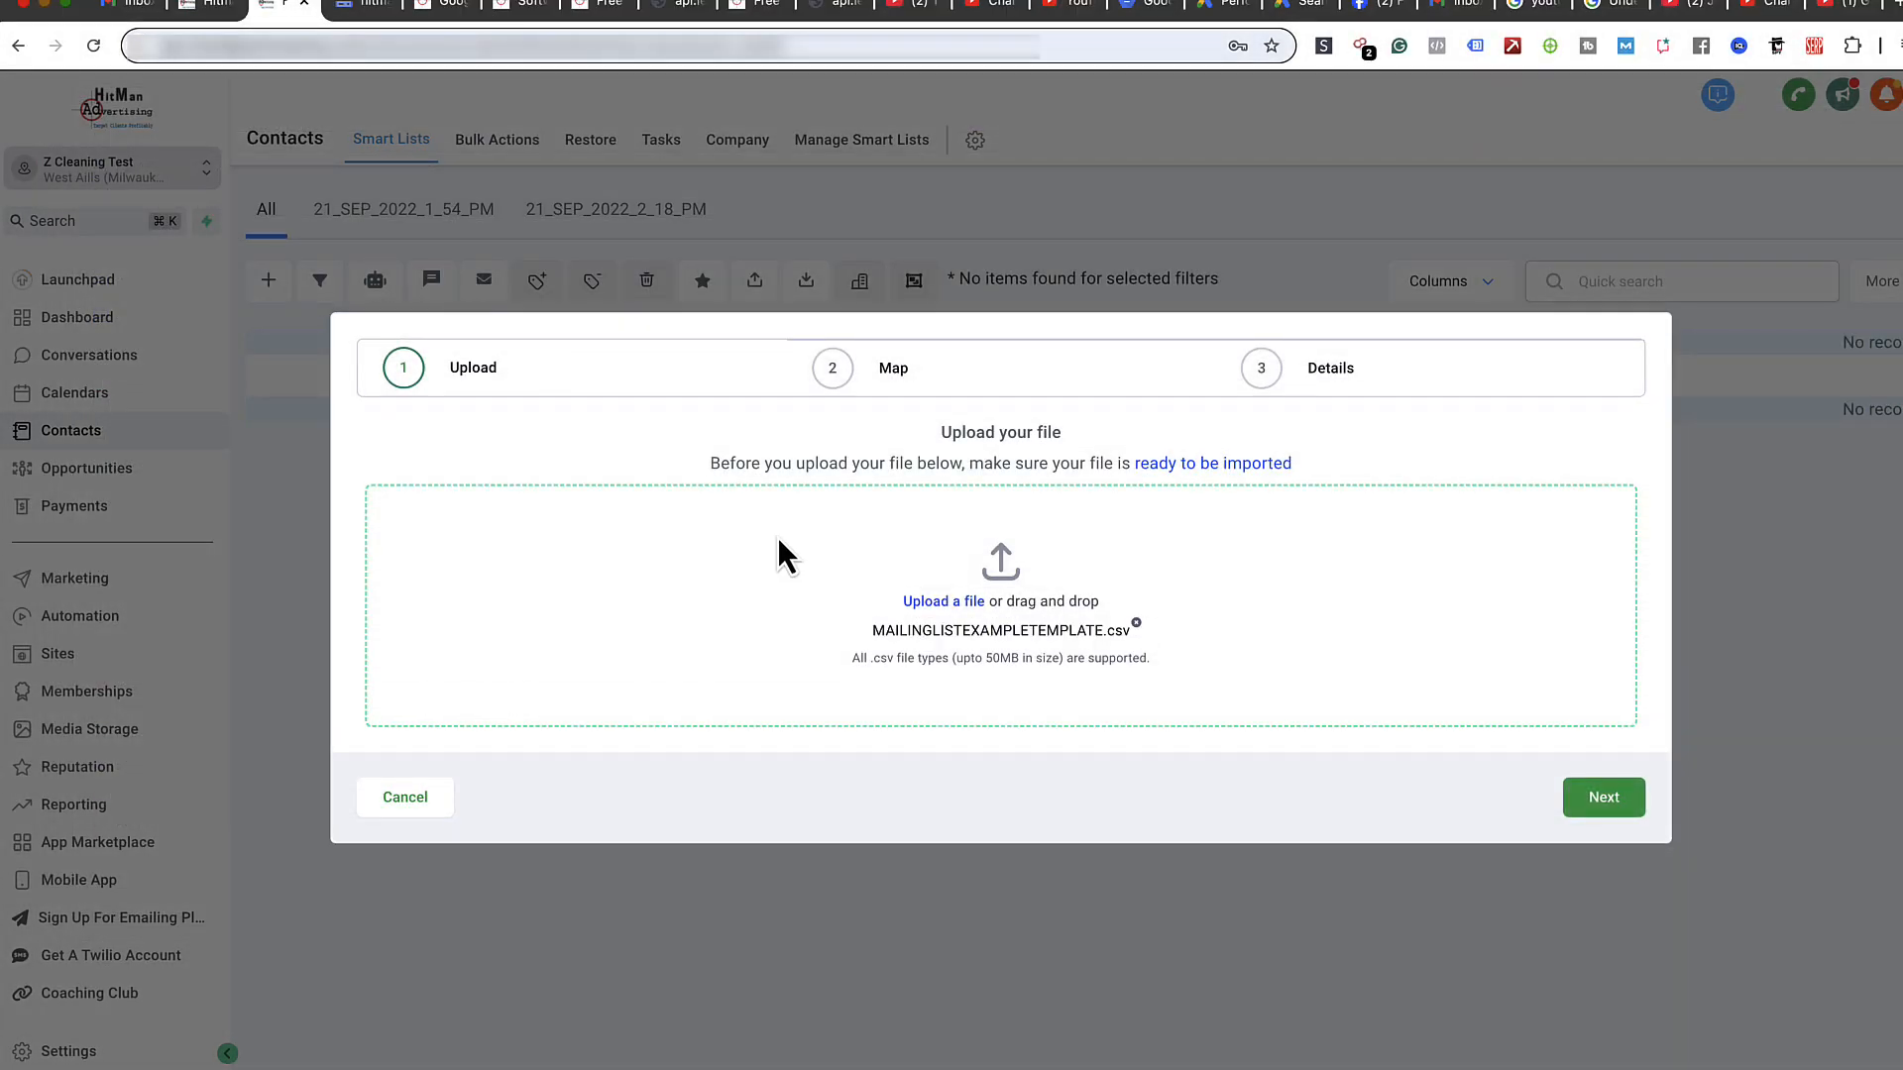
- Advance to the Map step and place the Excel sheet below the dialog to review column mappings
left_click(1611, 797)
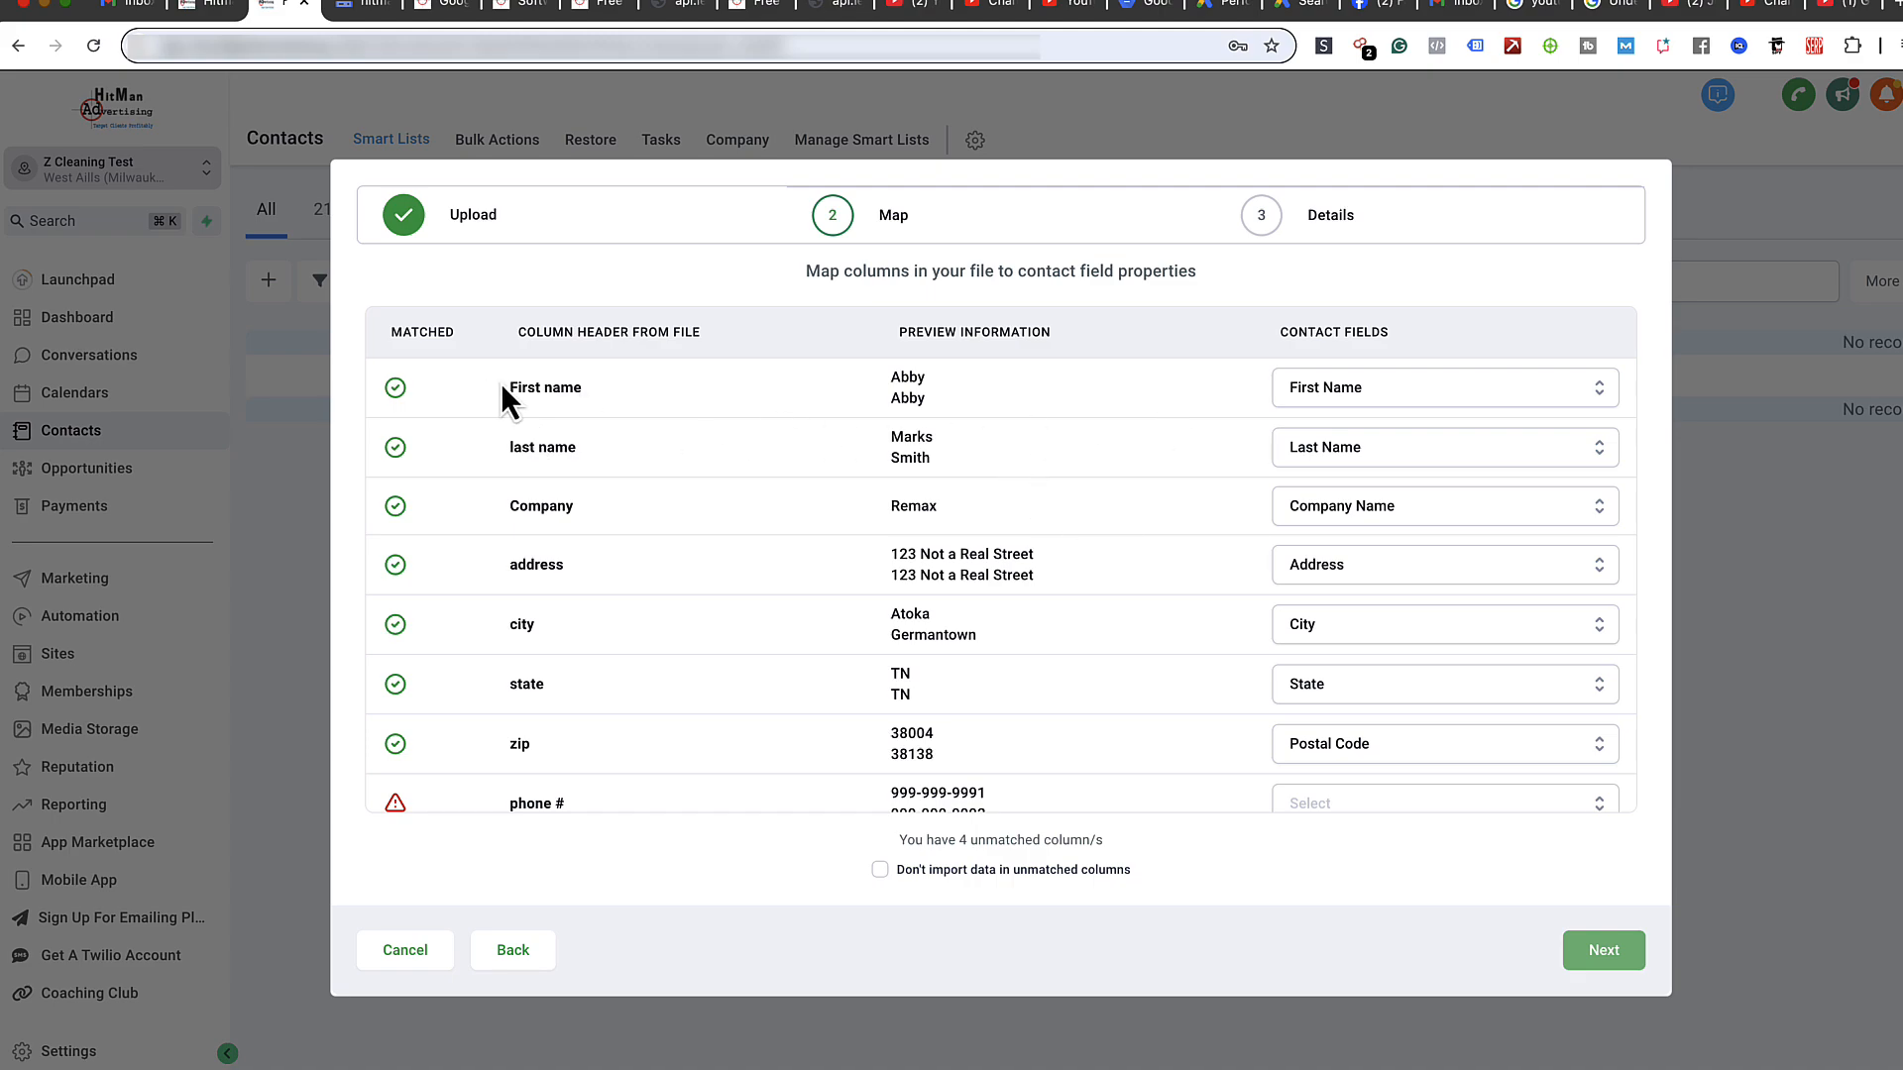
left_click_drag(0, 184, 1532, 574)
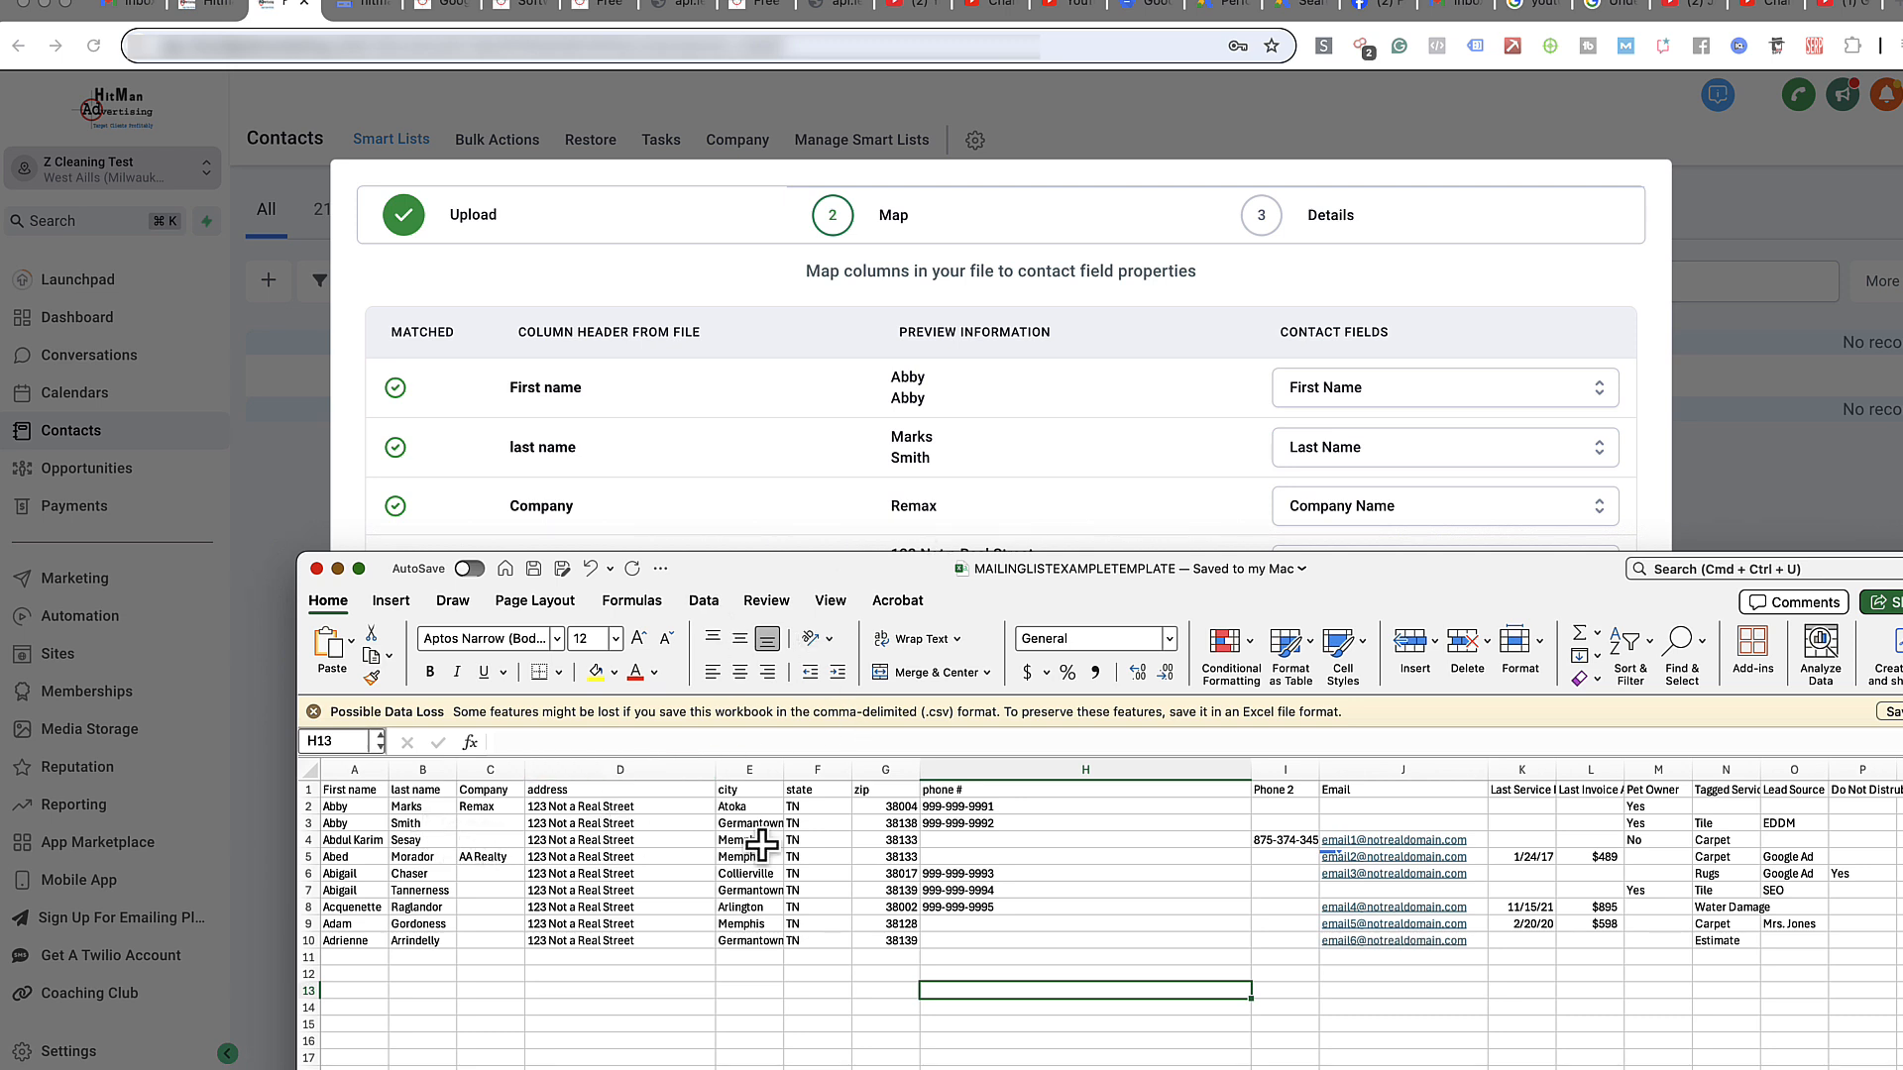
left_click_drag(836, 569, 718, 858)
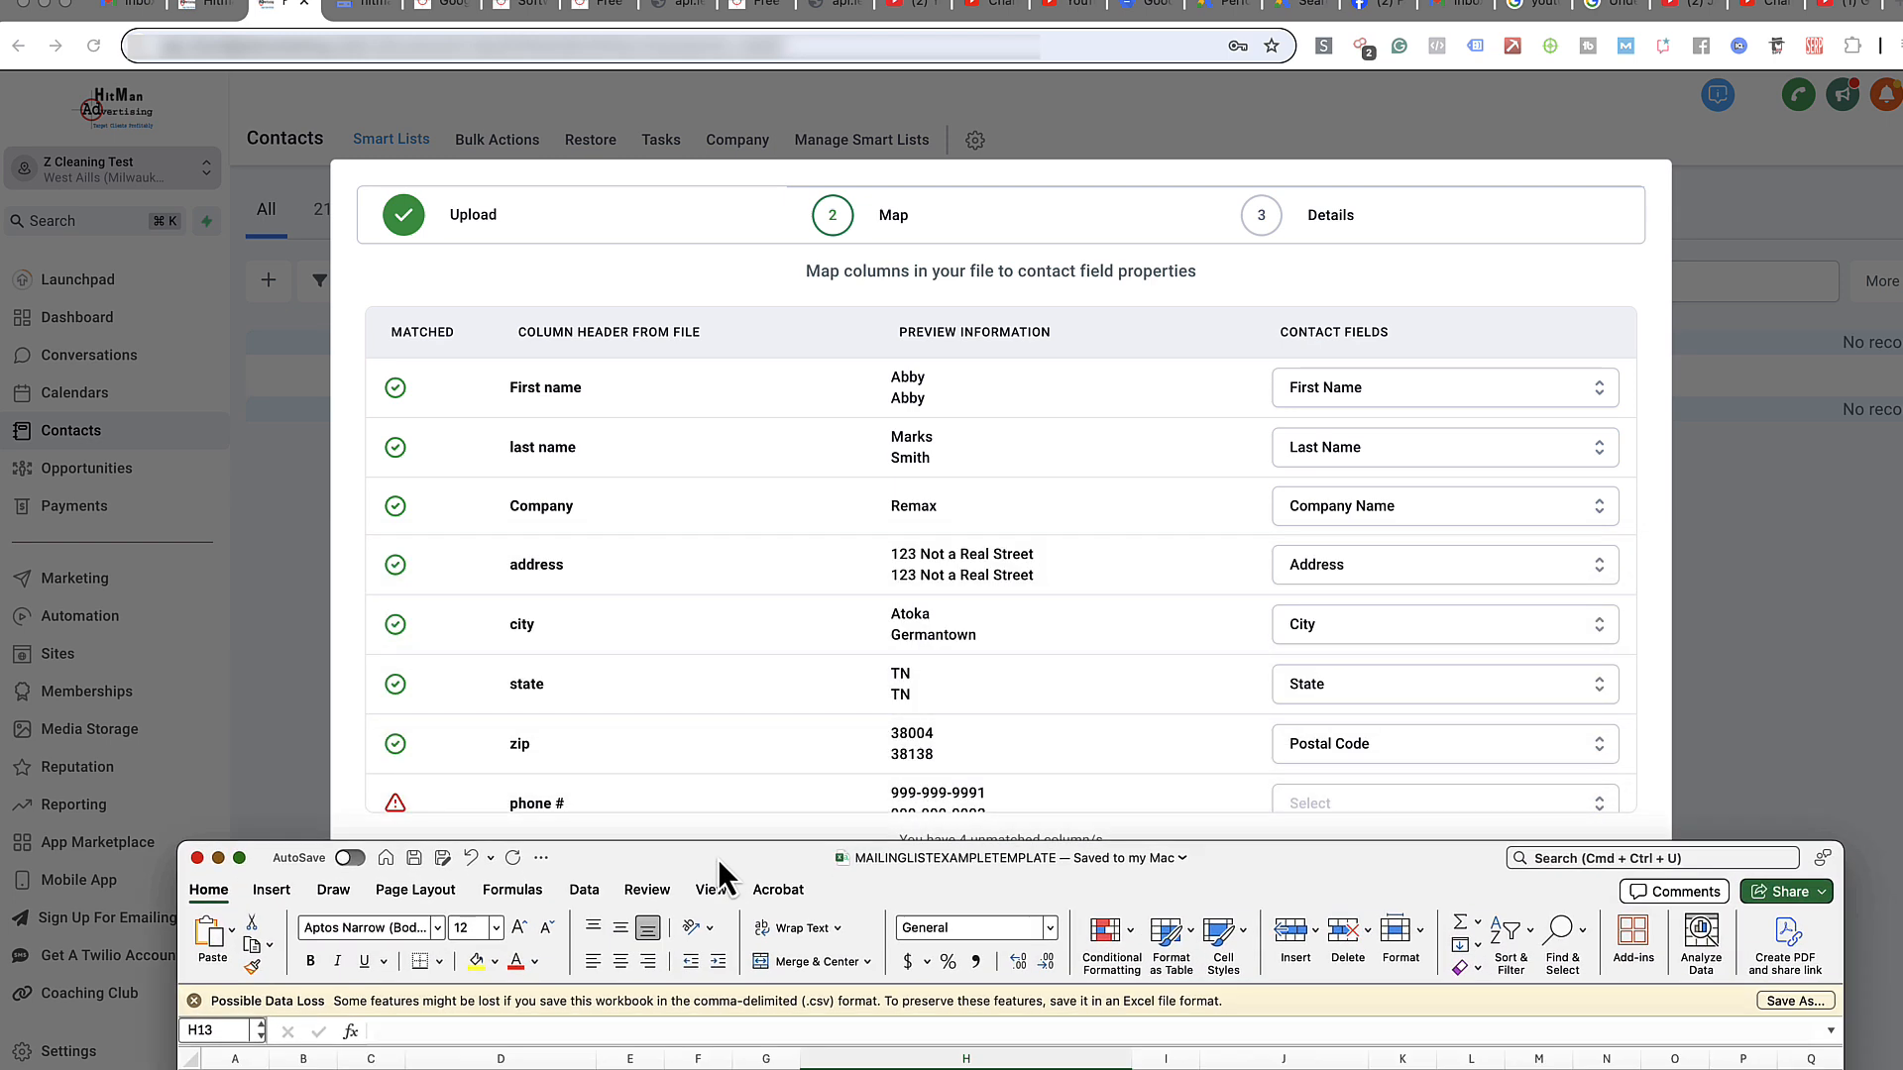
scroll(978, 705, "down", 3)
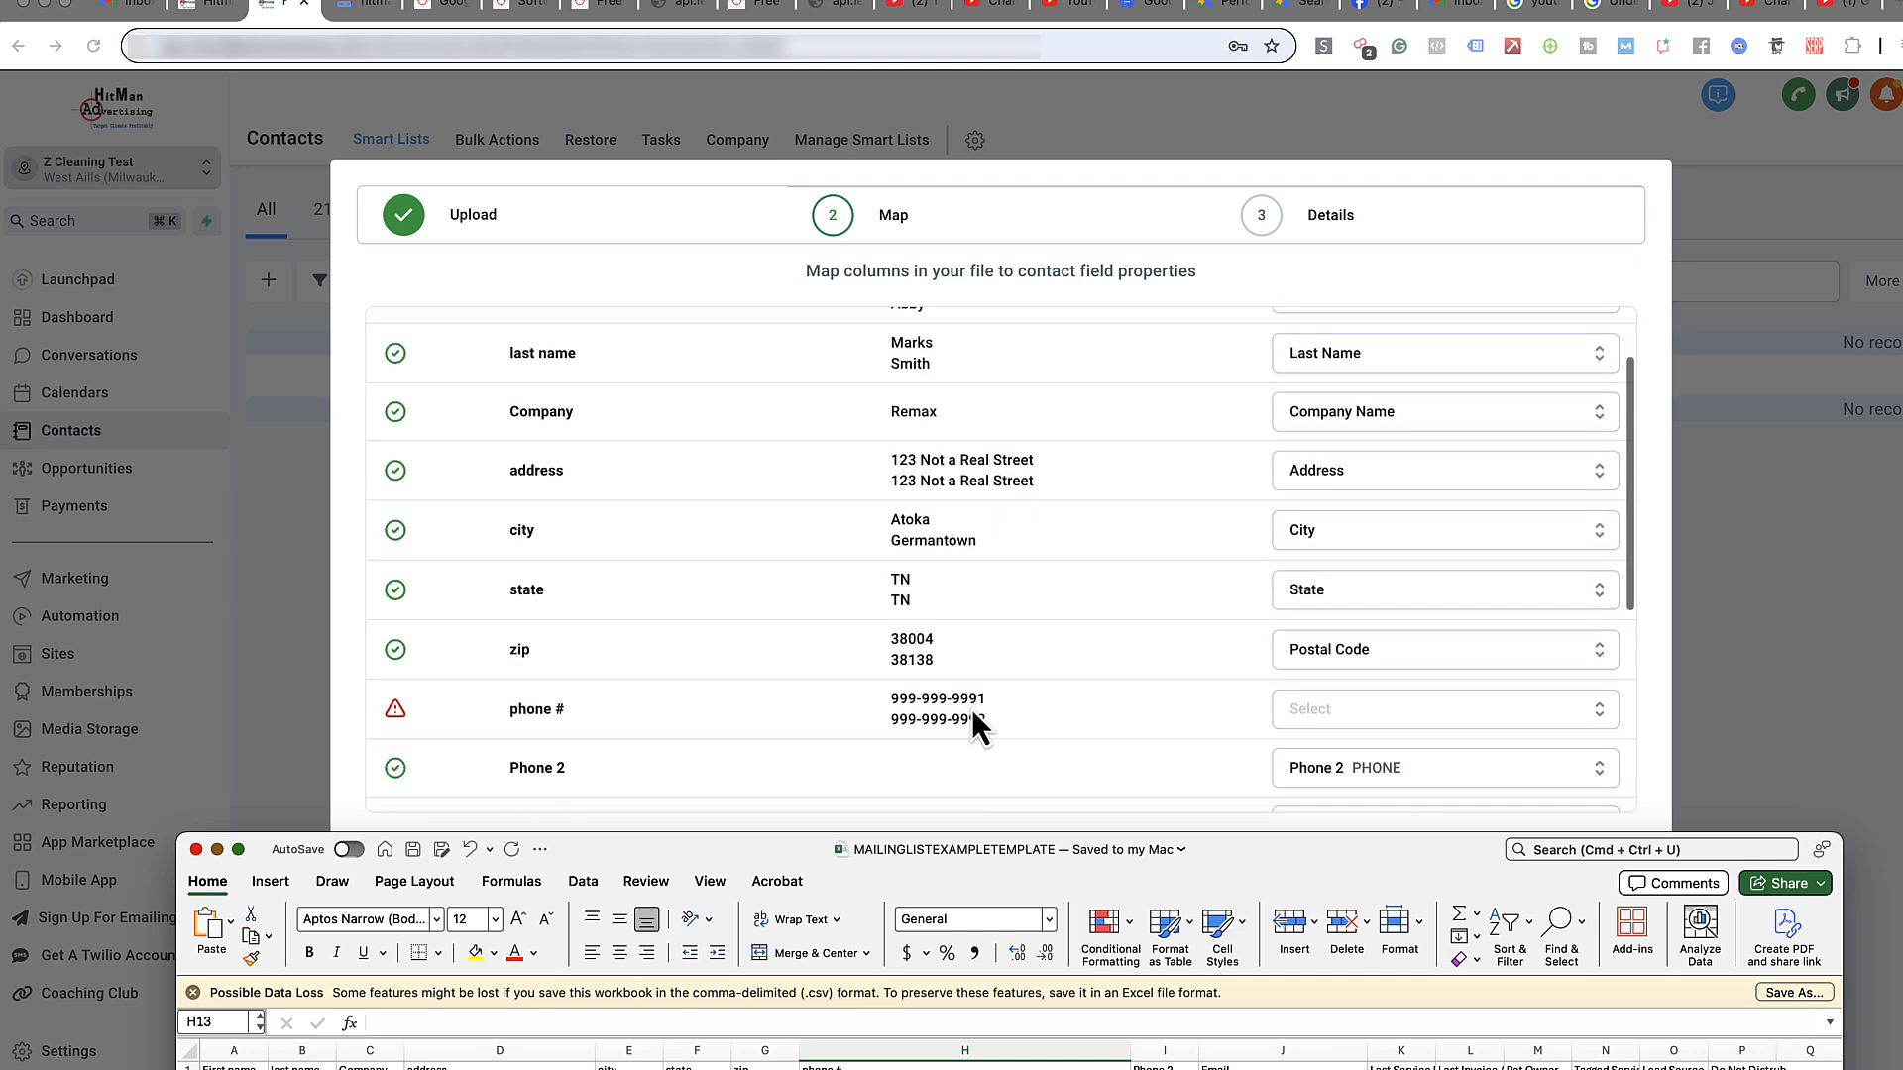
scroll(829, 729, "up", 2)
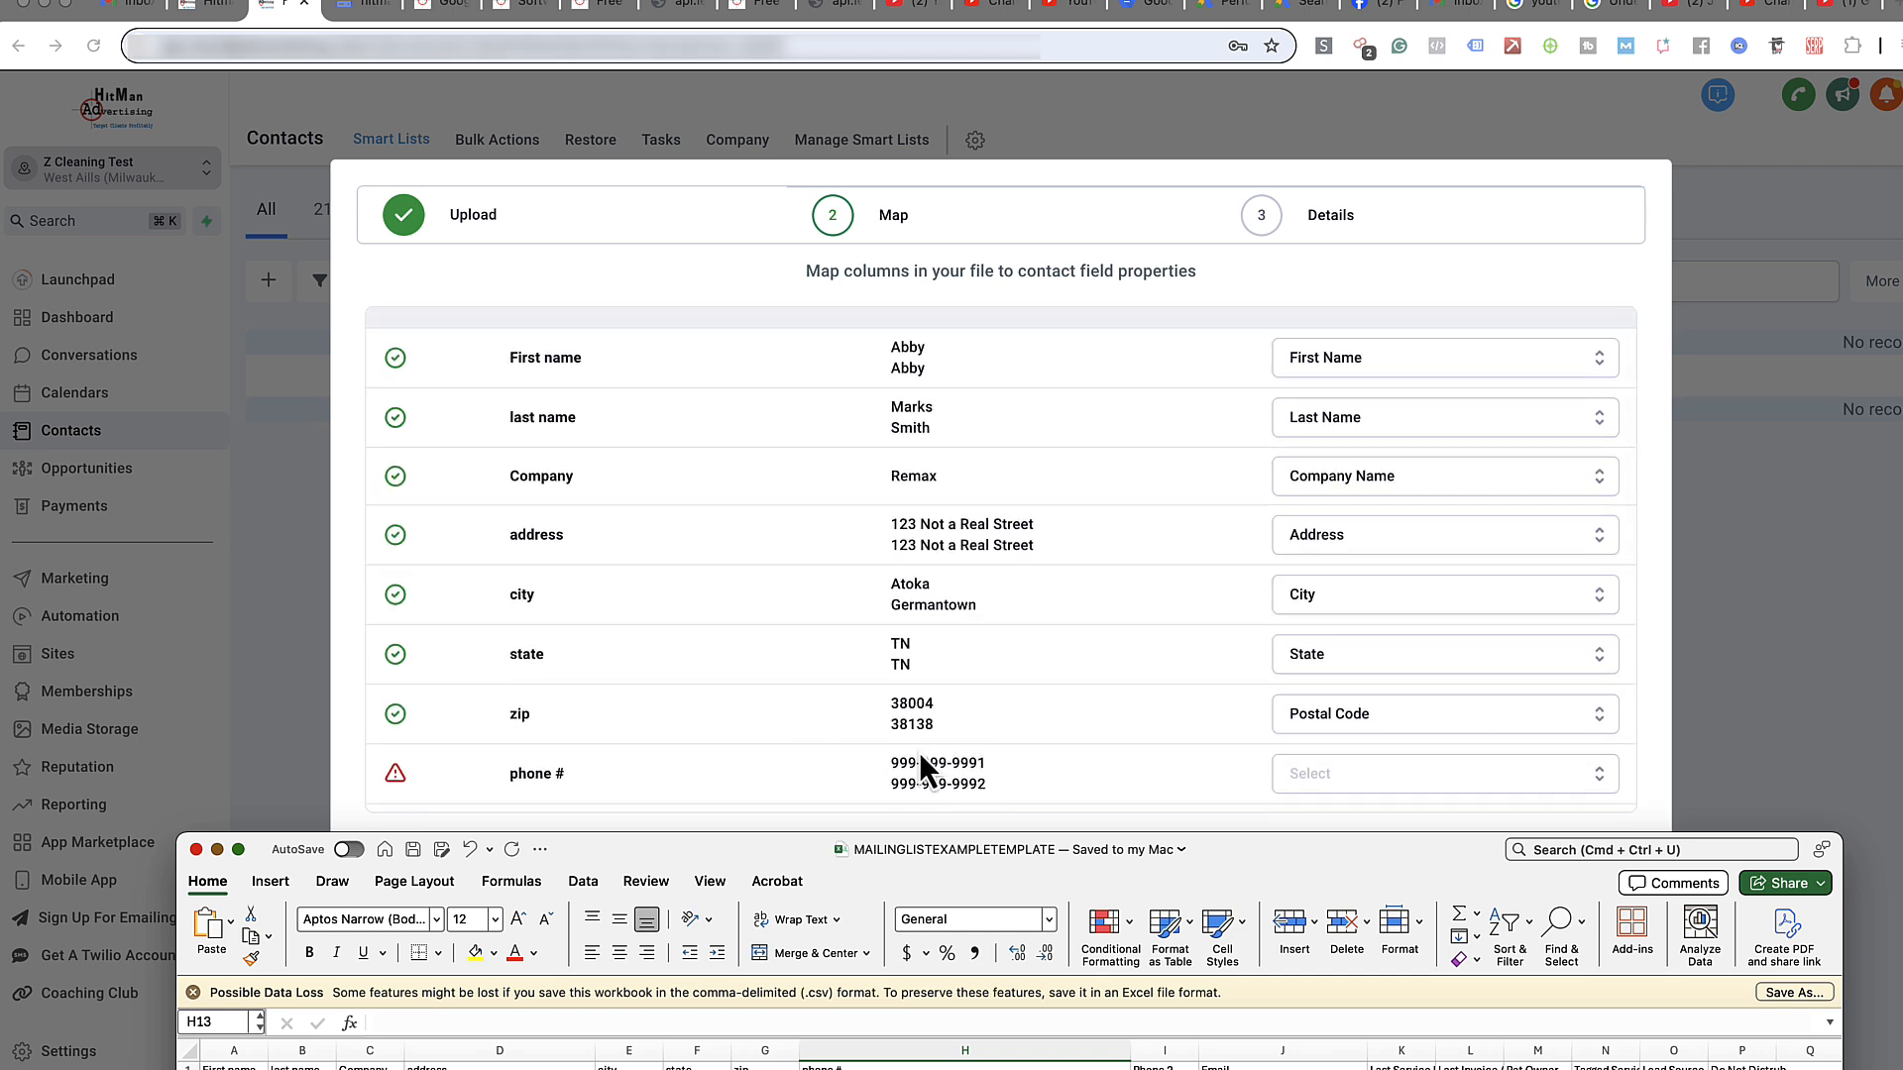
scroll(919, 751, "up", 1)
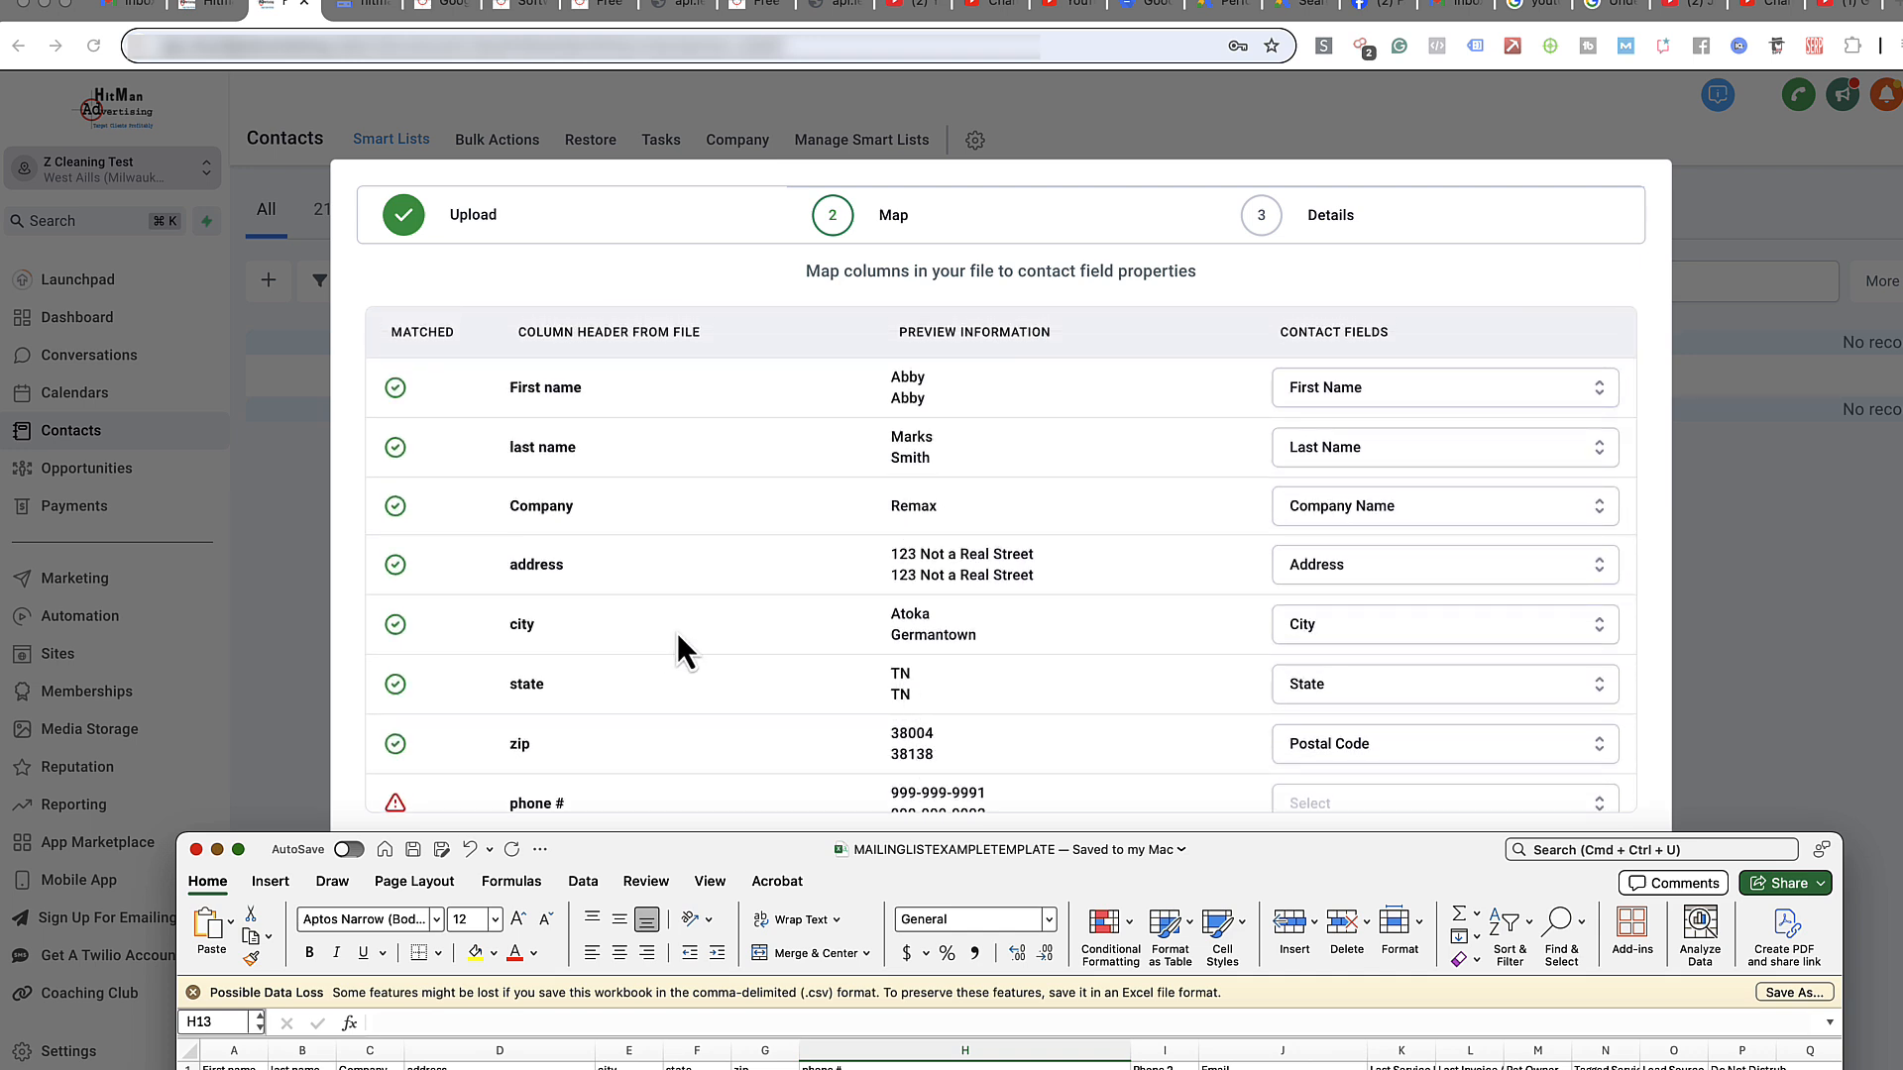
scroll(898, 670, "down", 3)
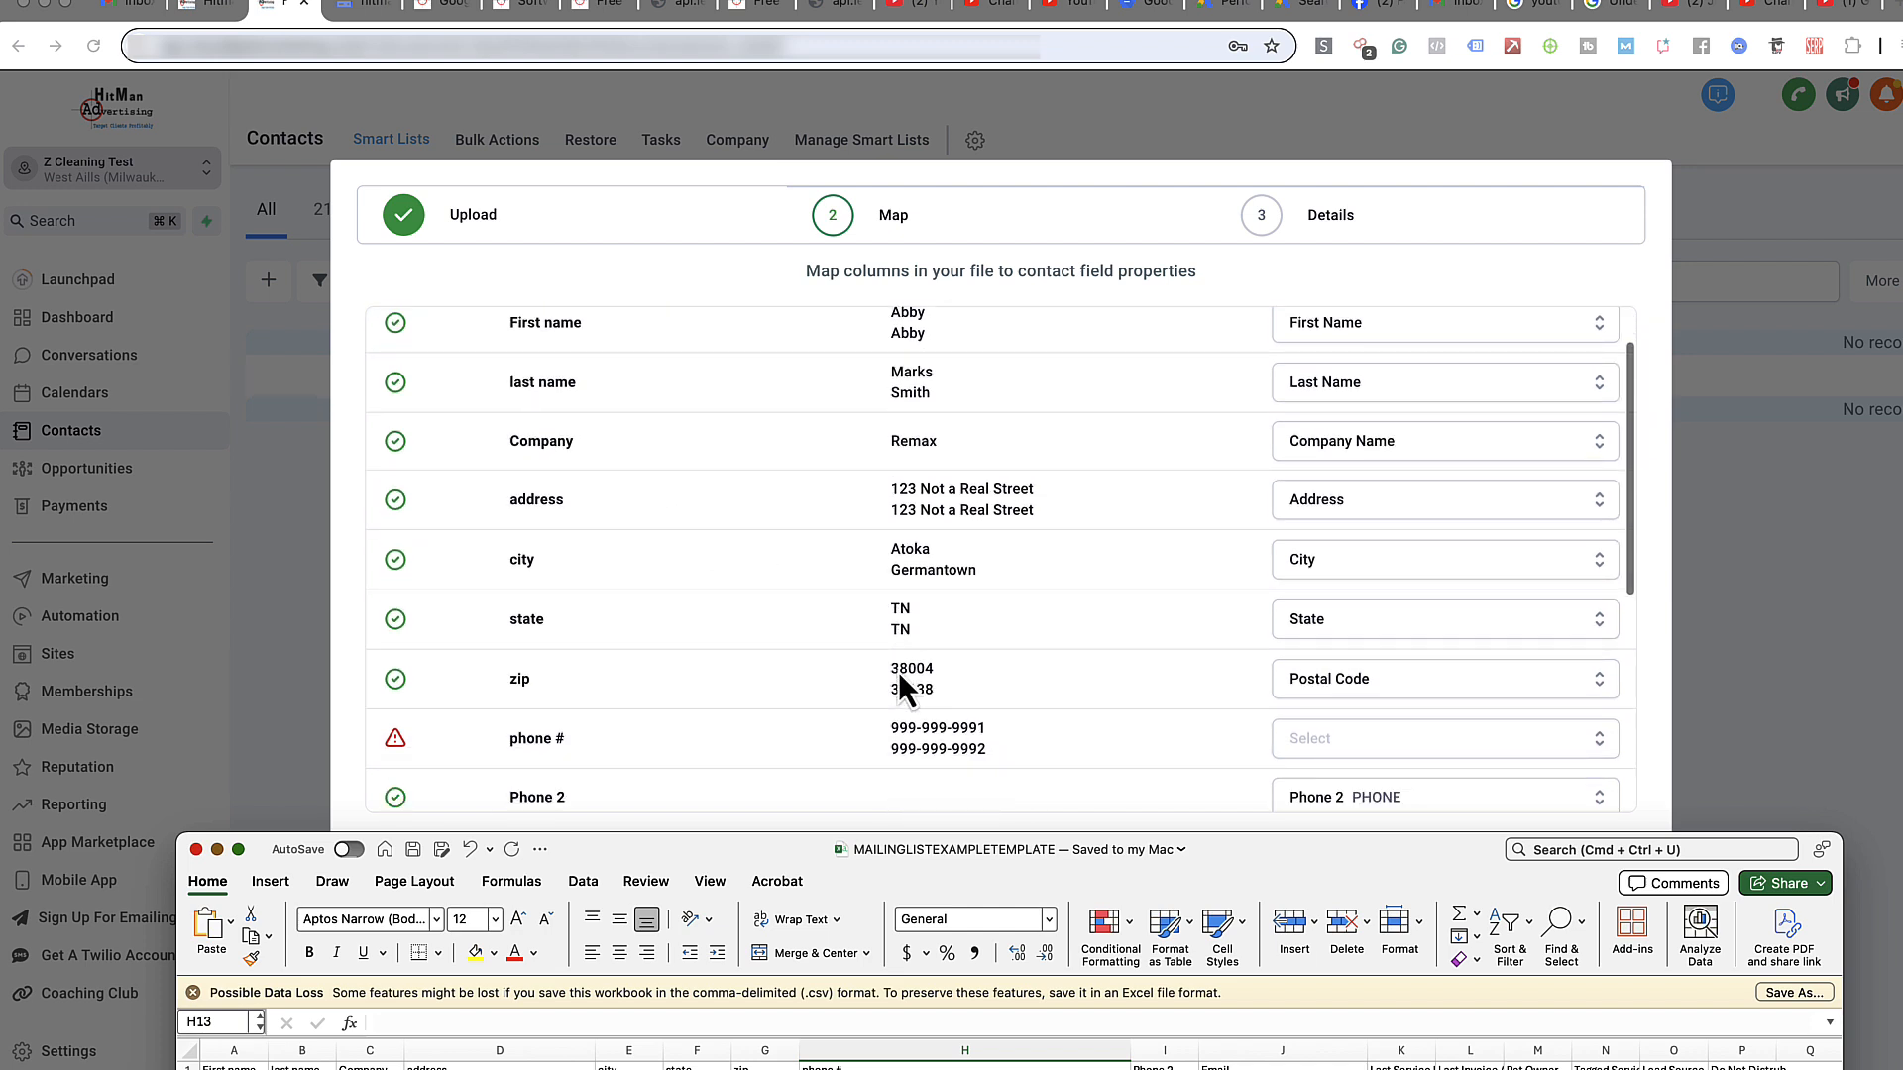
scroll(853, 692, "down", 1)
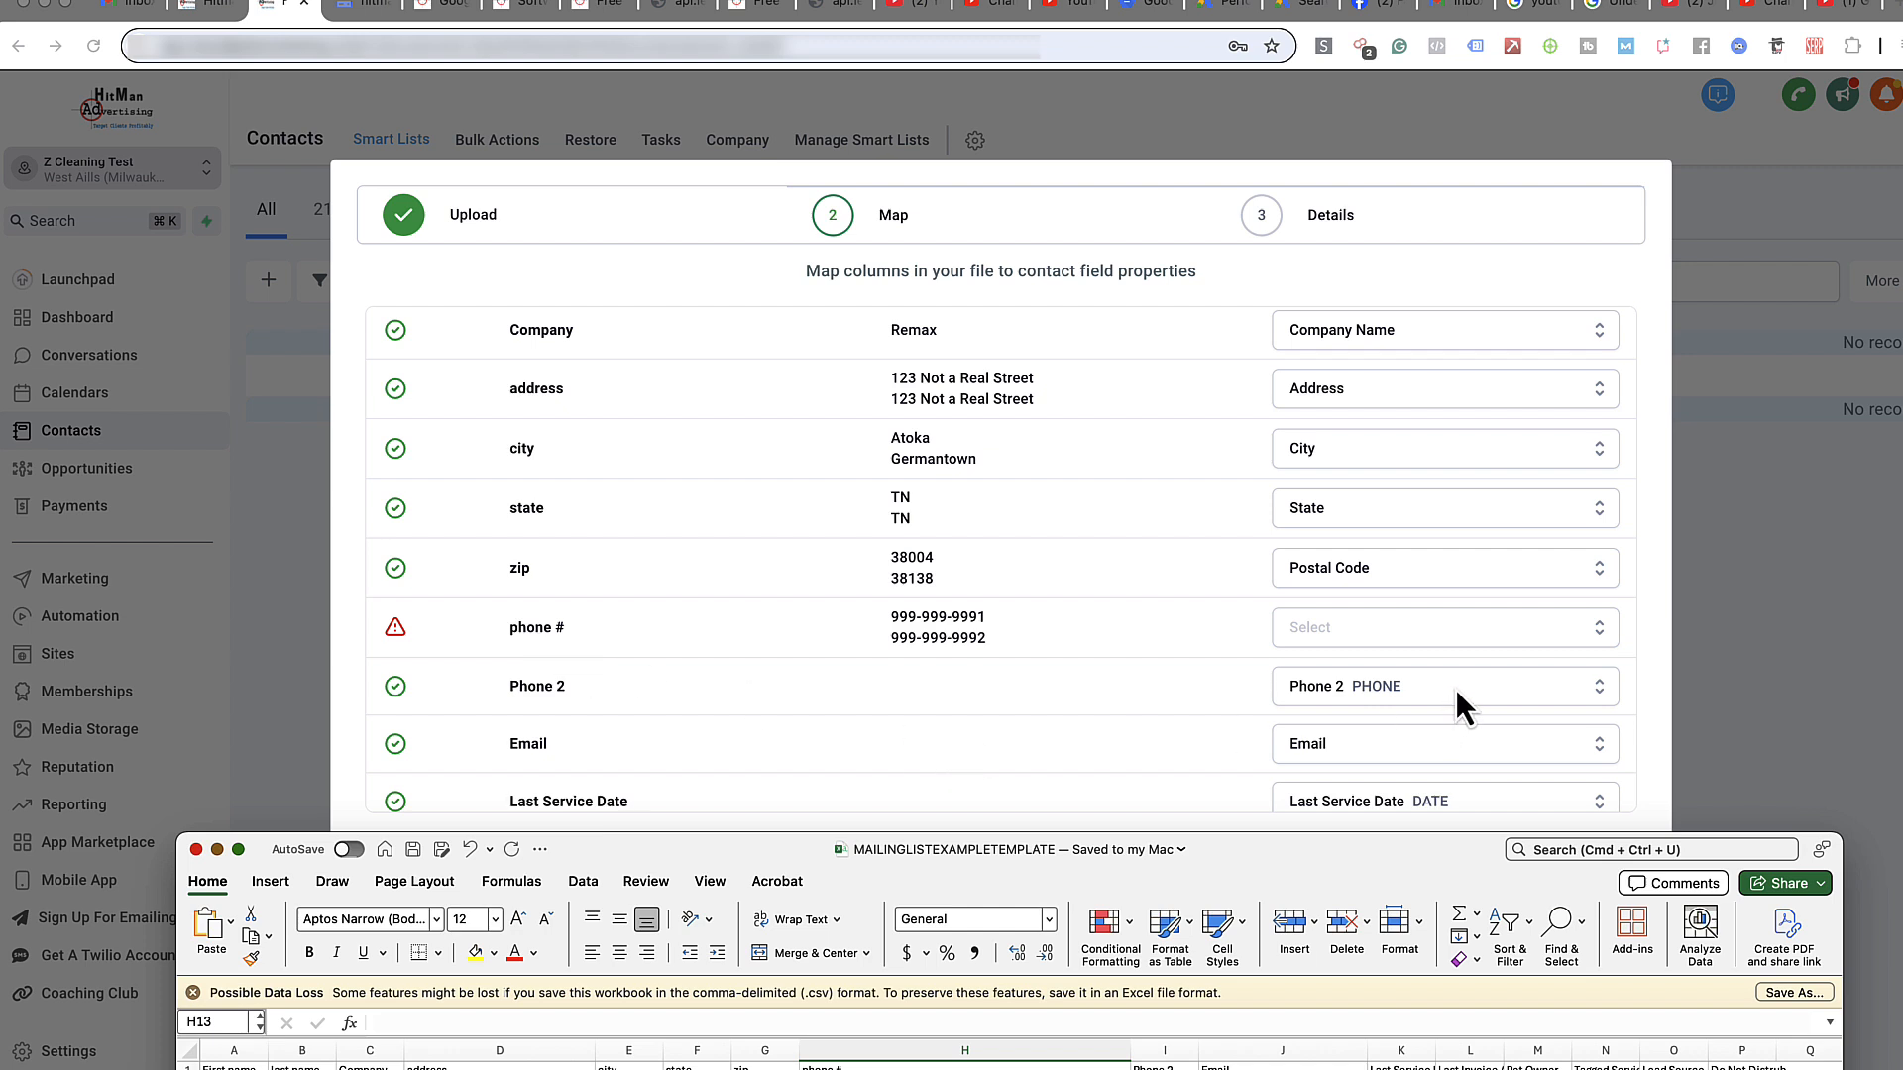
- Map phone # to Phone and Tagged Service to Type Of Services (CHECKBOX)
left_click(1486, 631)
left_click(1487, 634)
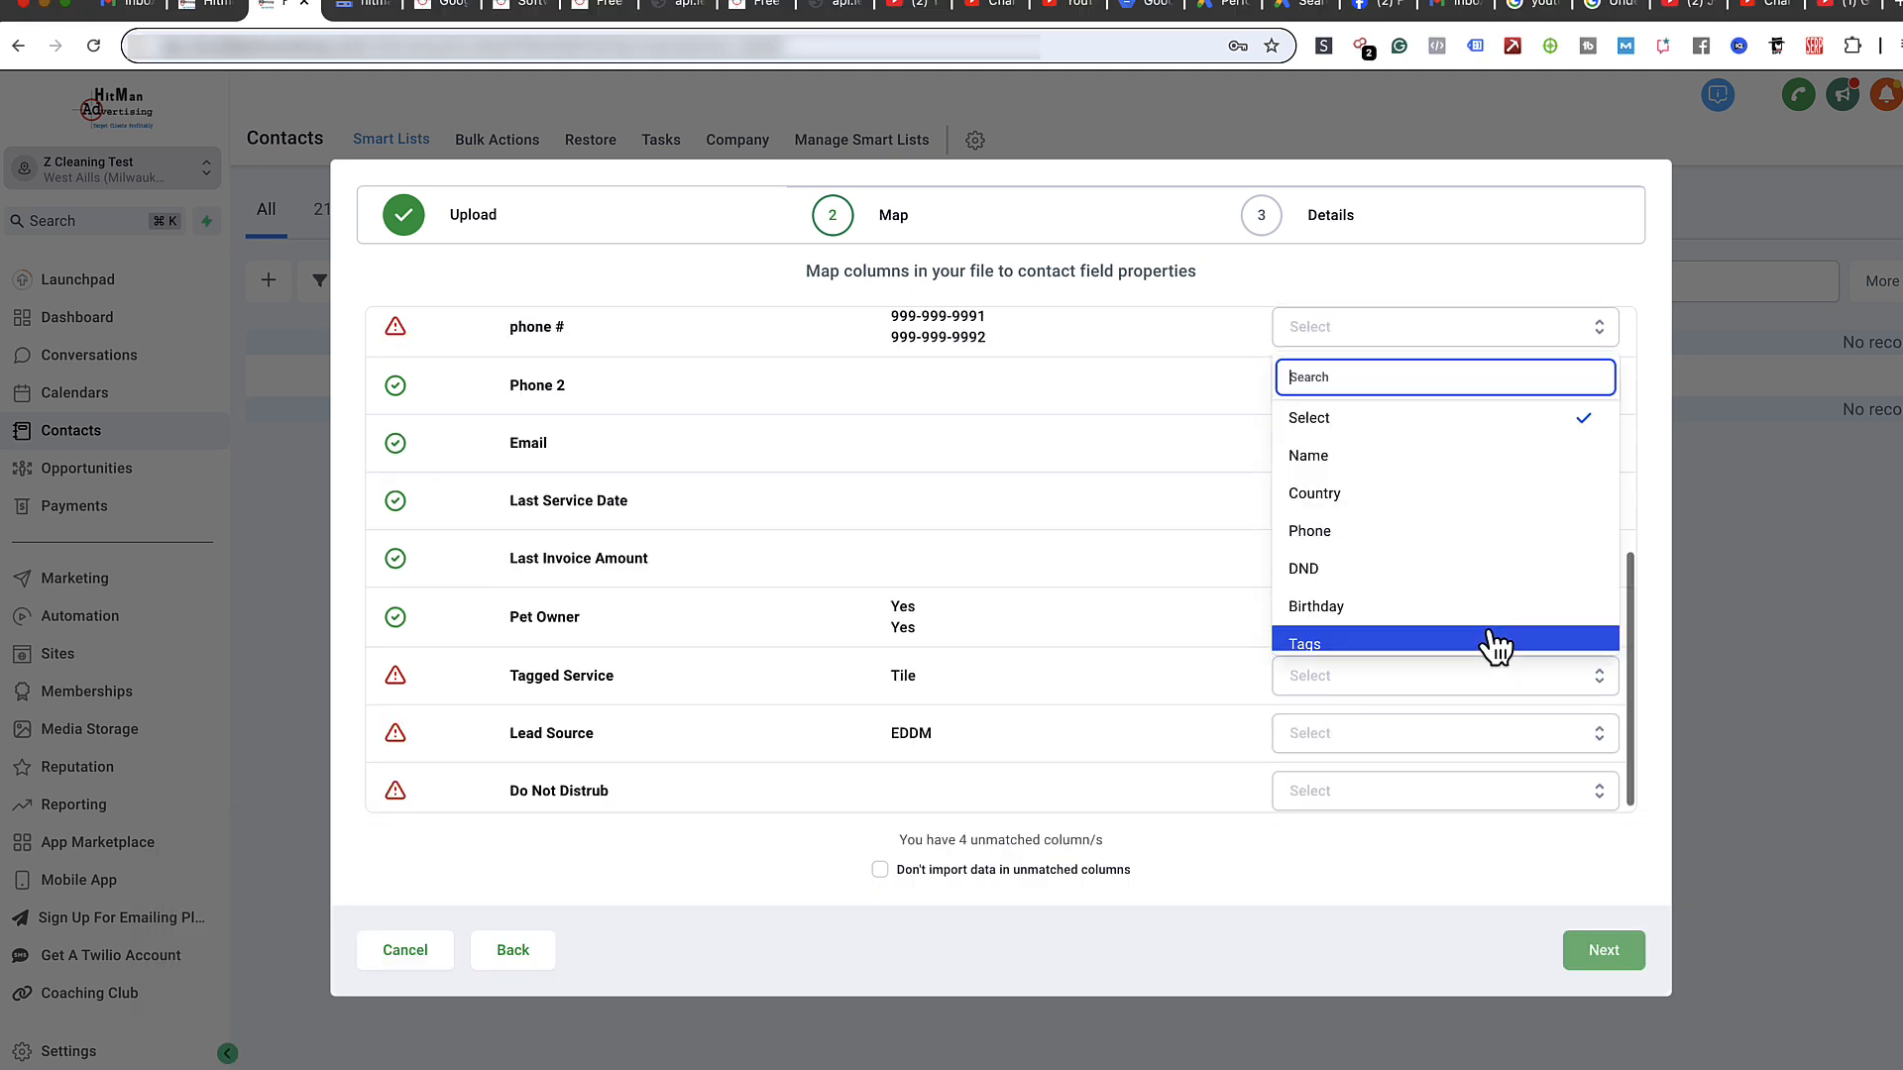
left_click(1415, 535)
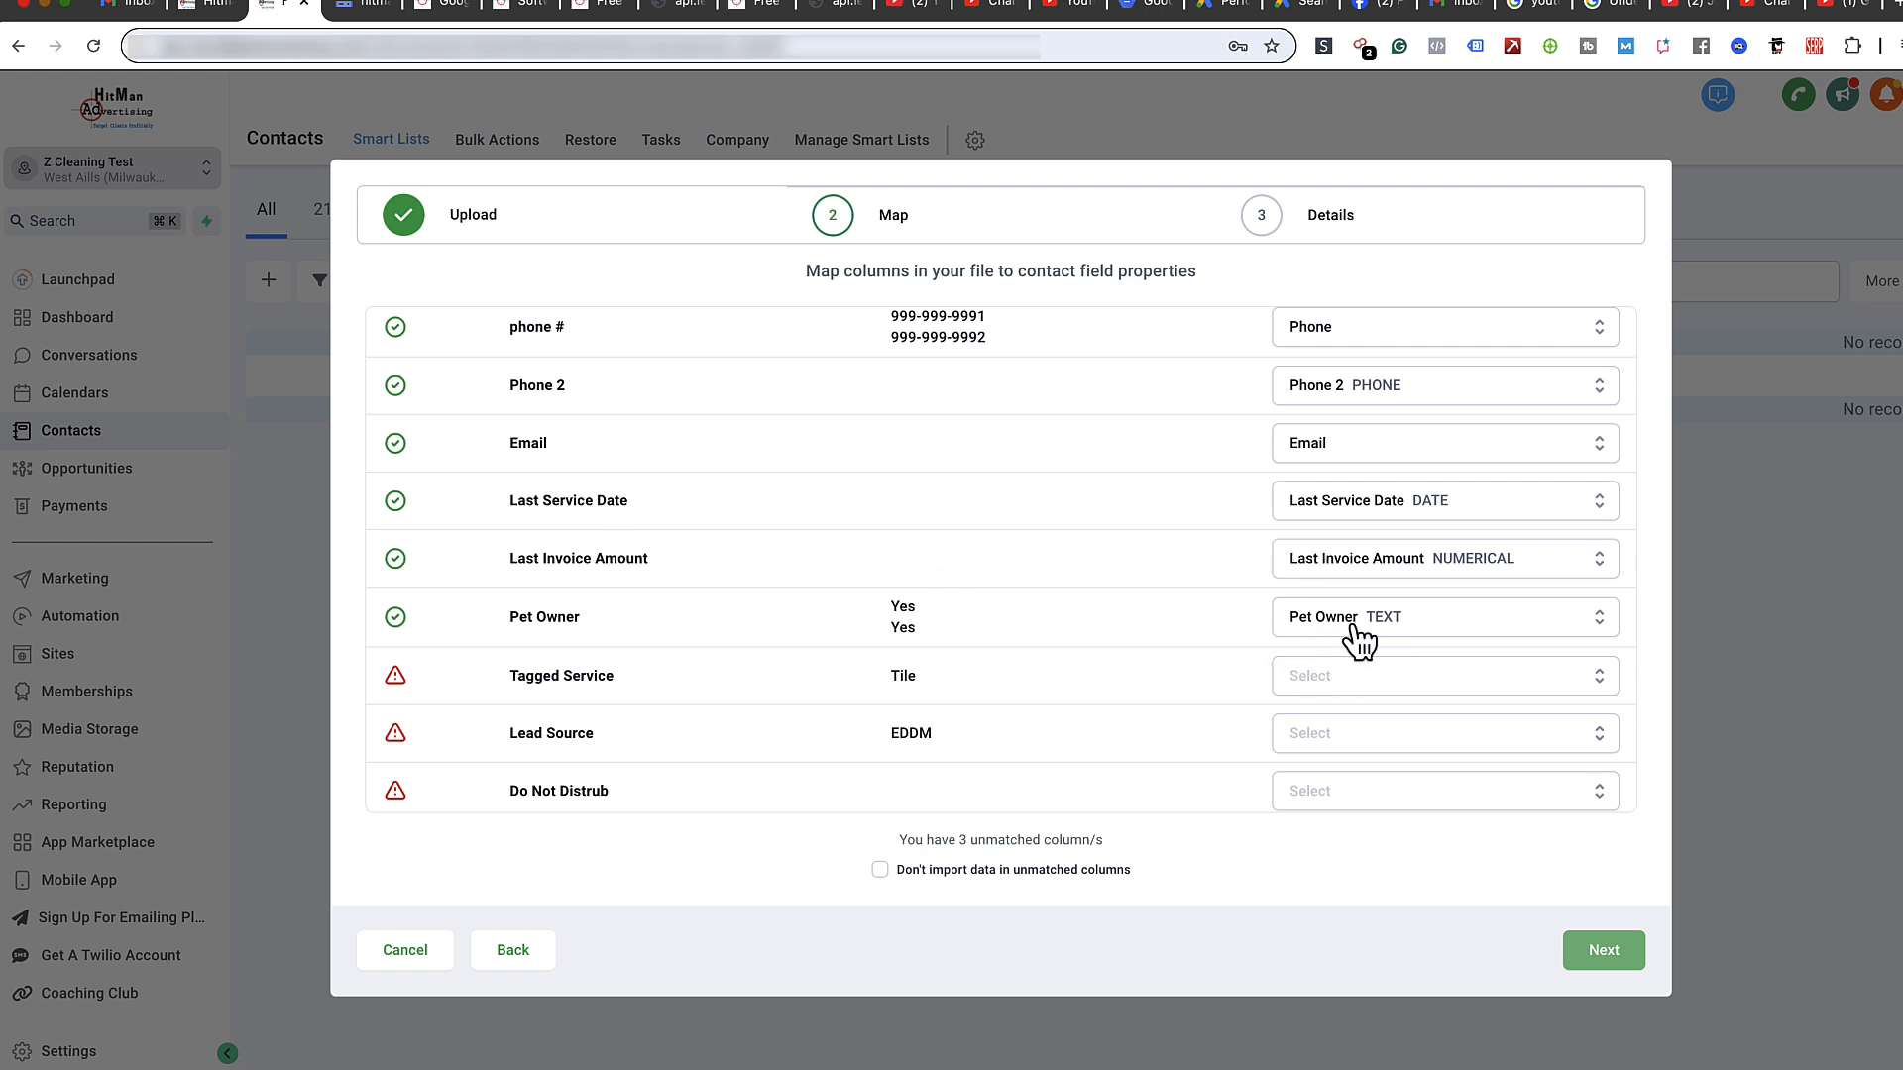
left_click(1408, 687)
scroll(1403, 724, "down", 3)
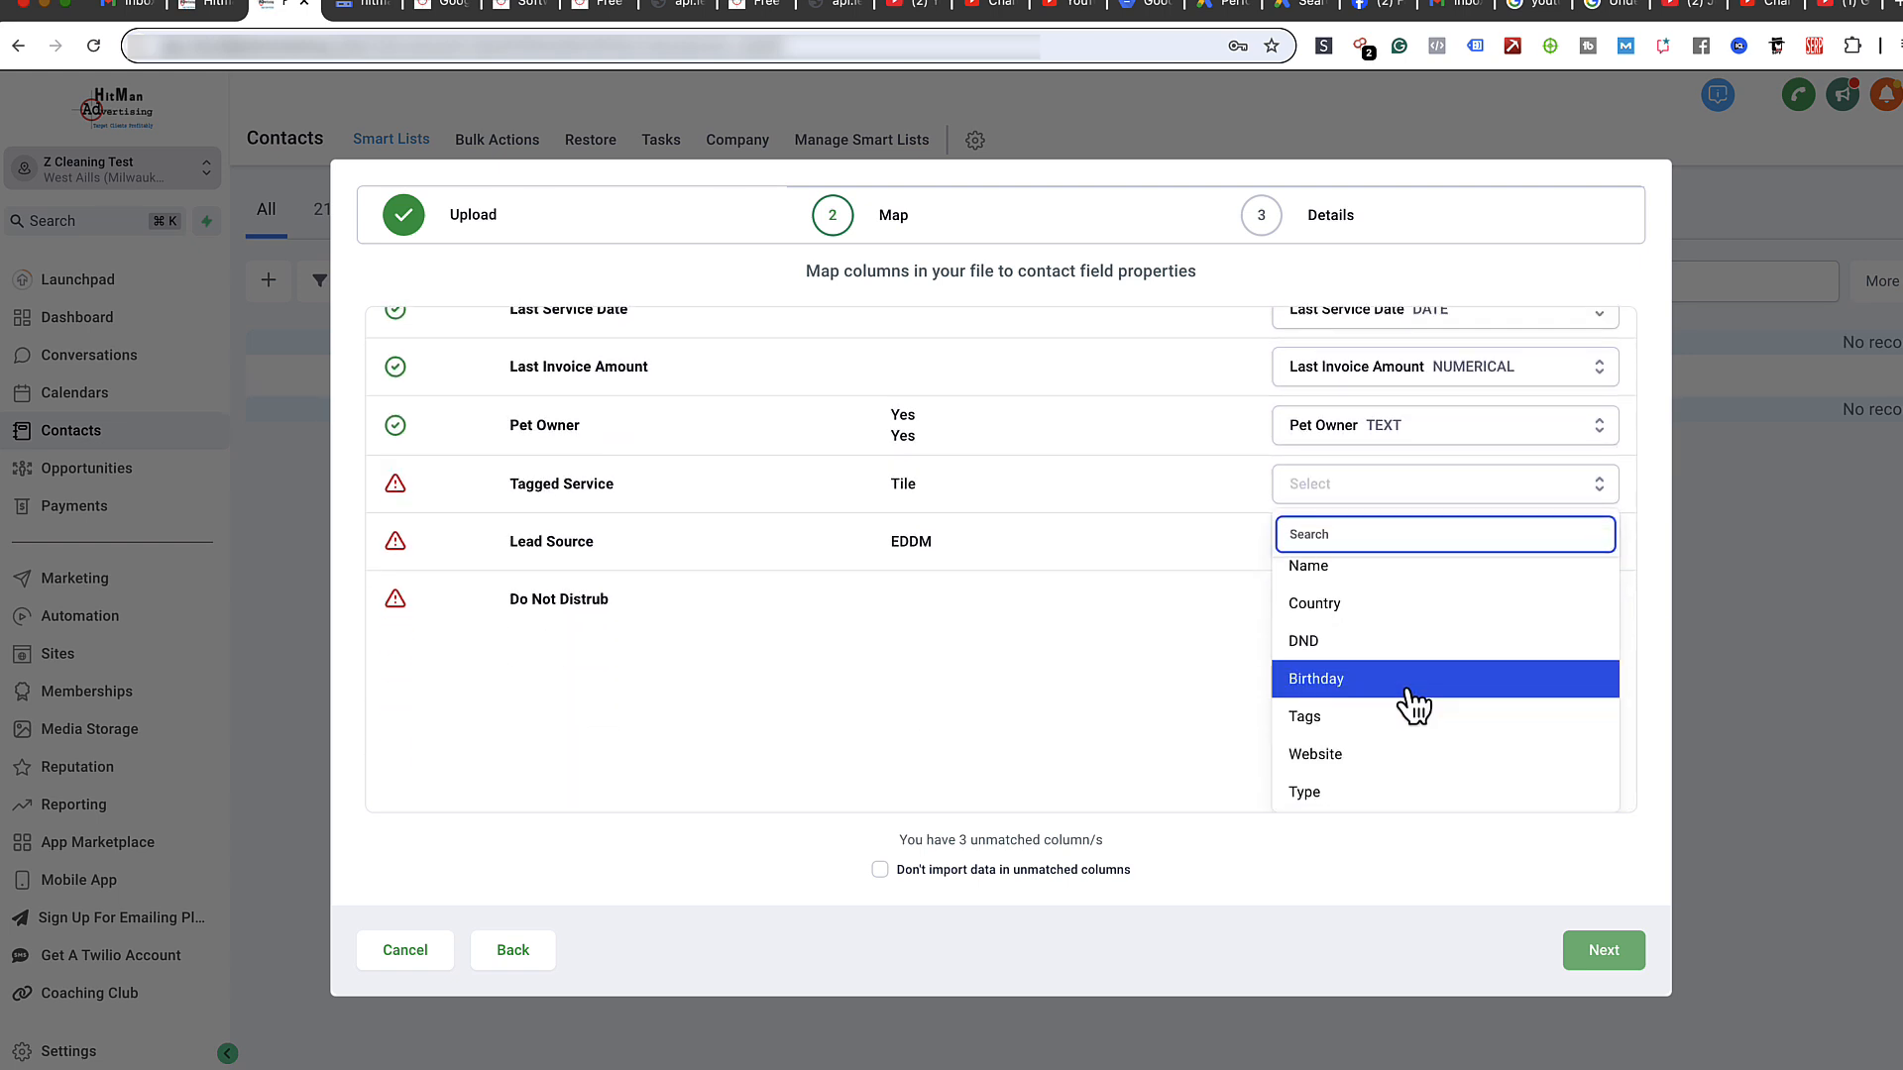
scroll(1412, 706, "down", 3)
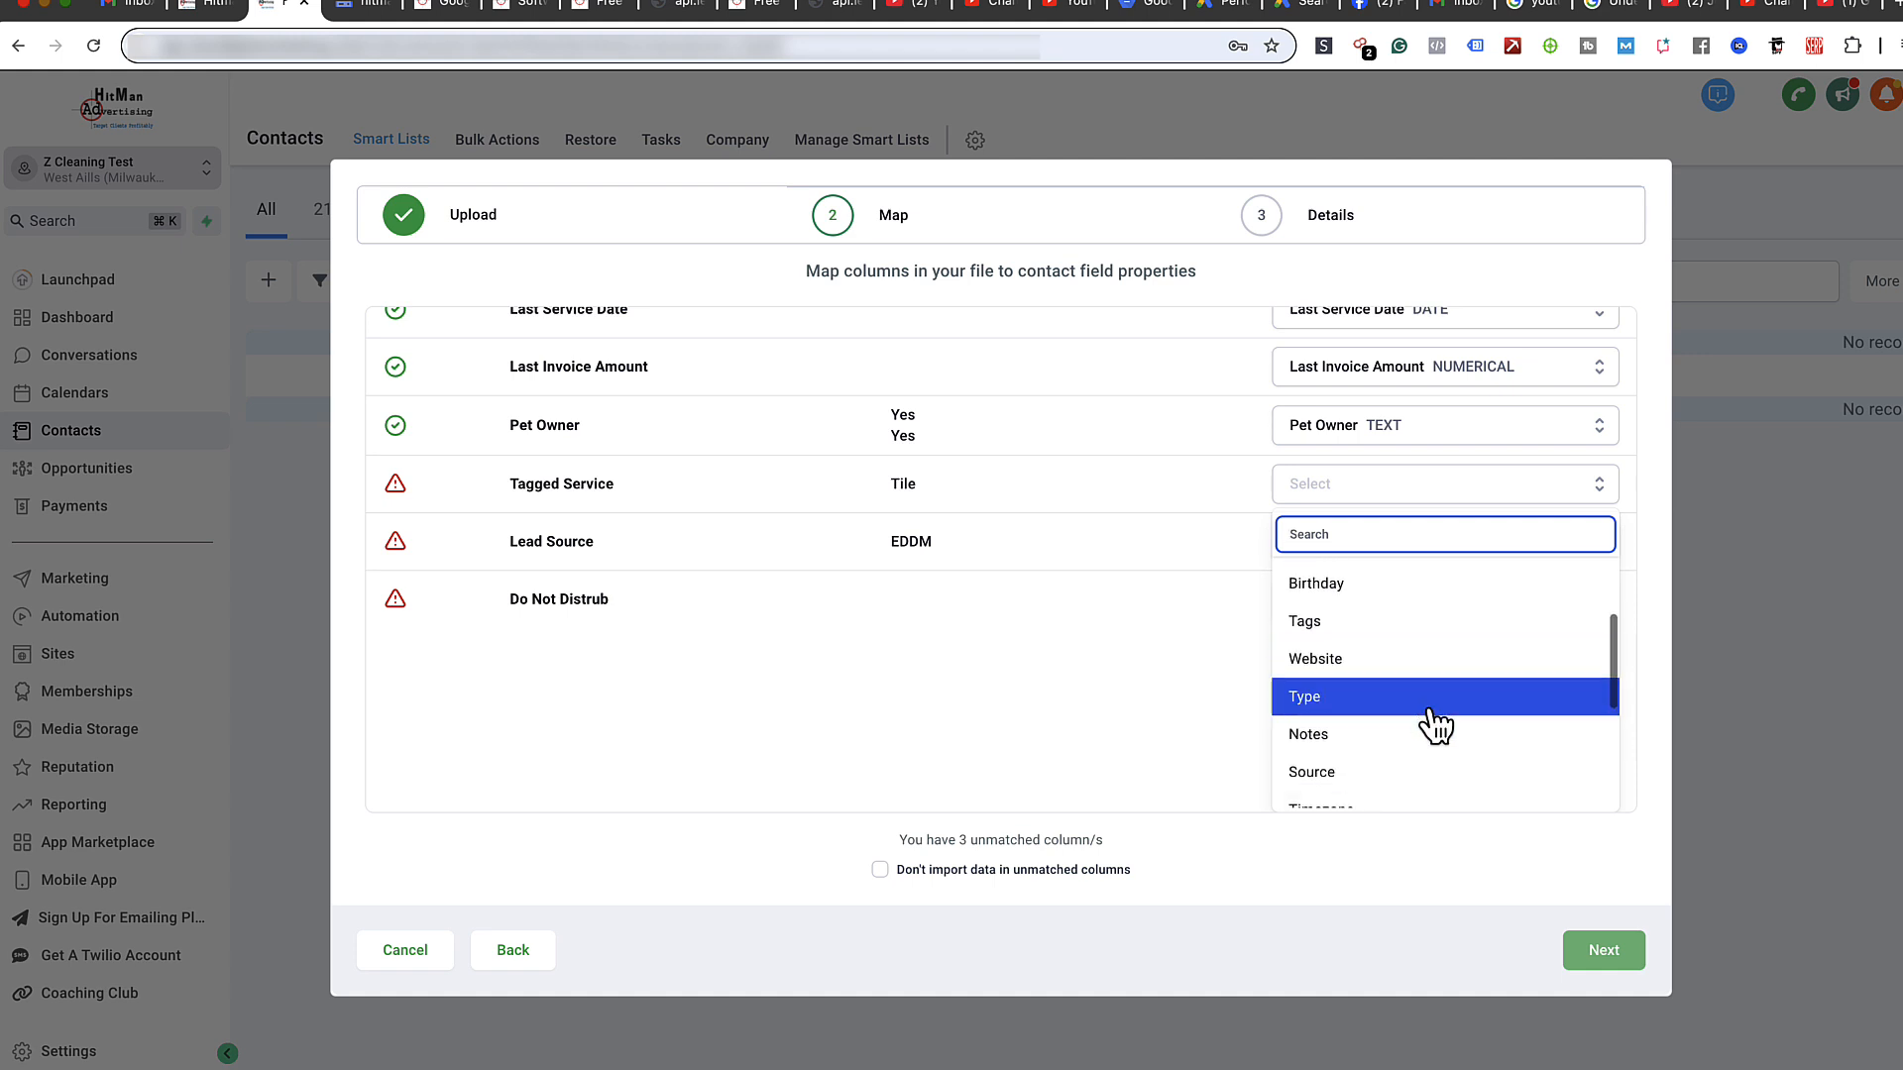
scroll(1435, 727, "down", 3)
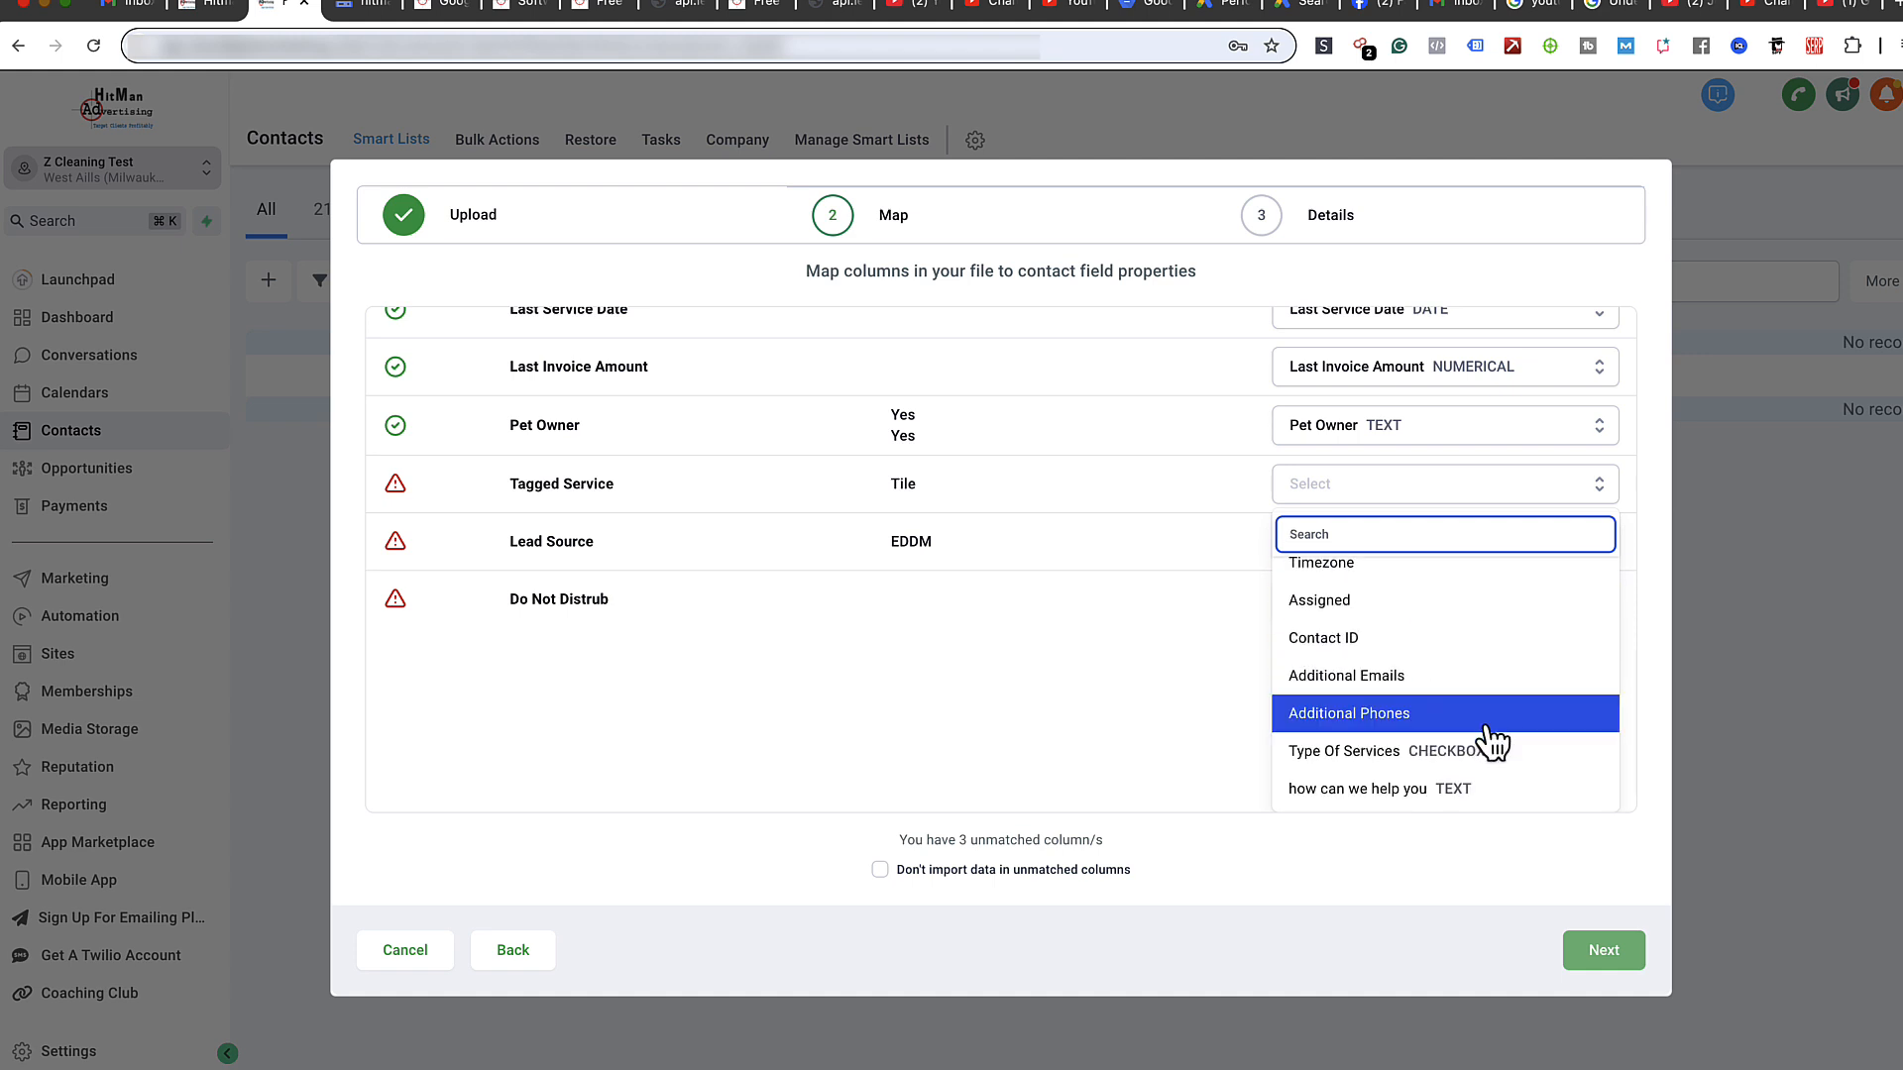
left_click(1427, 754)
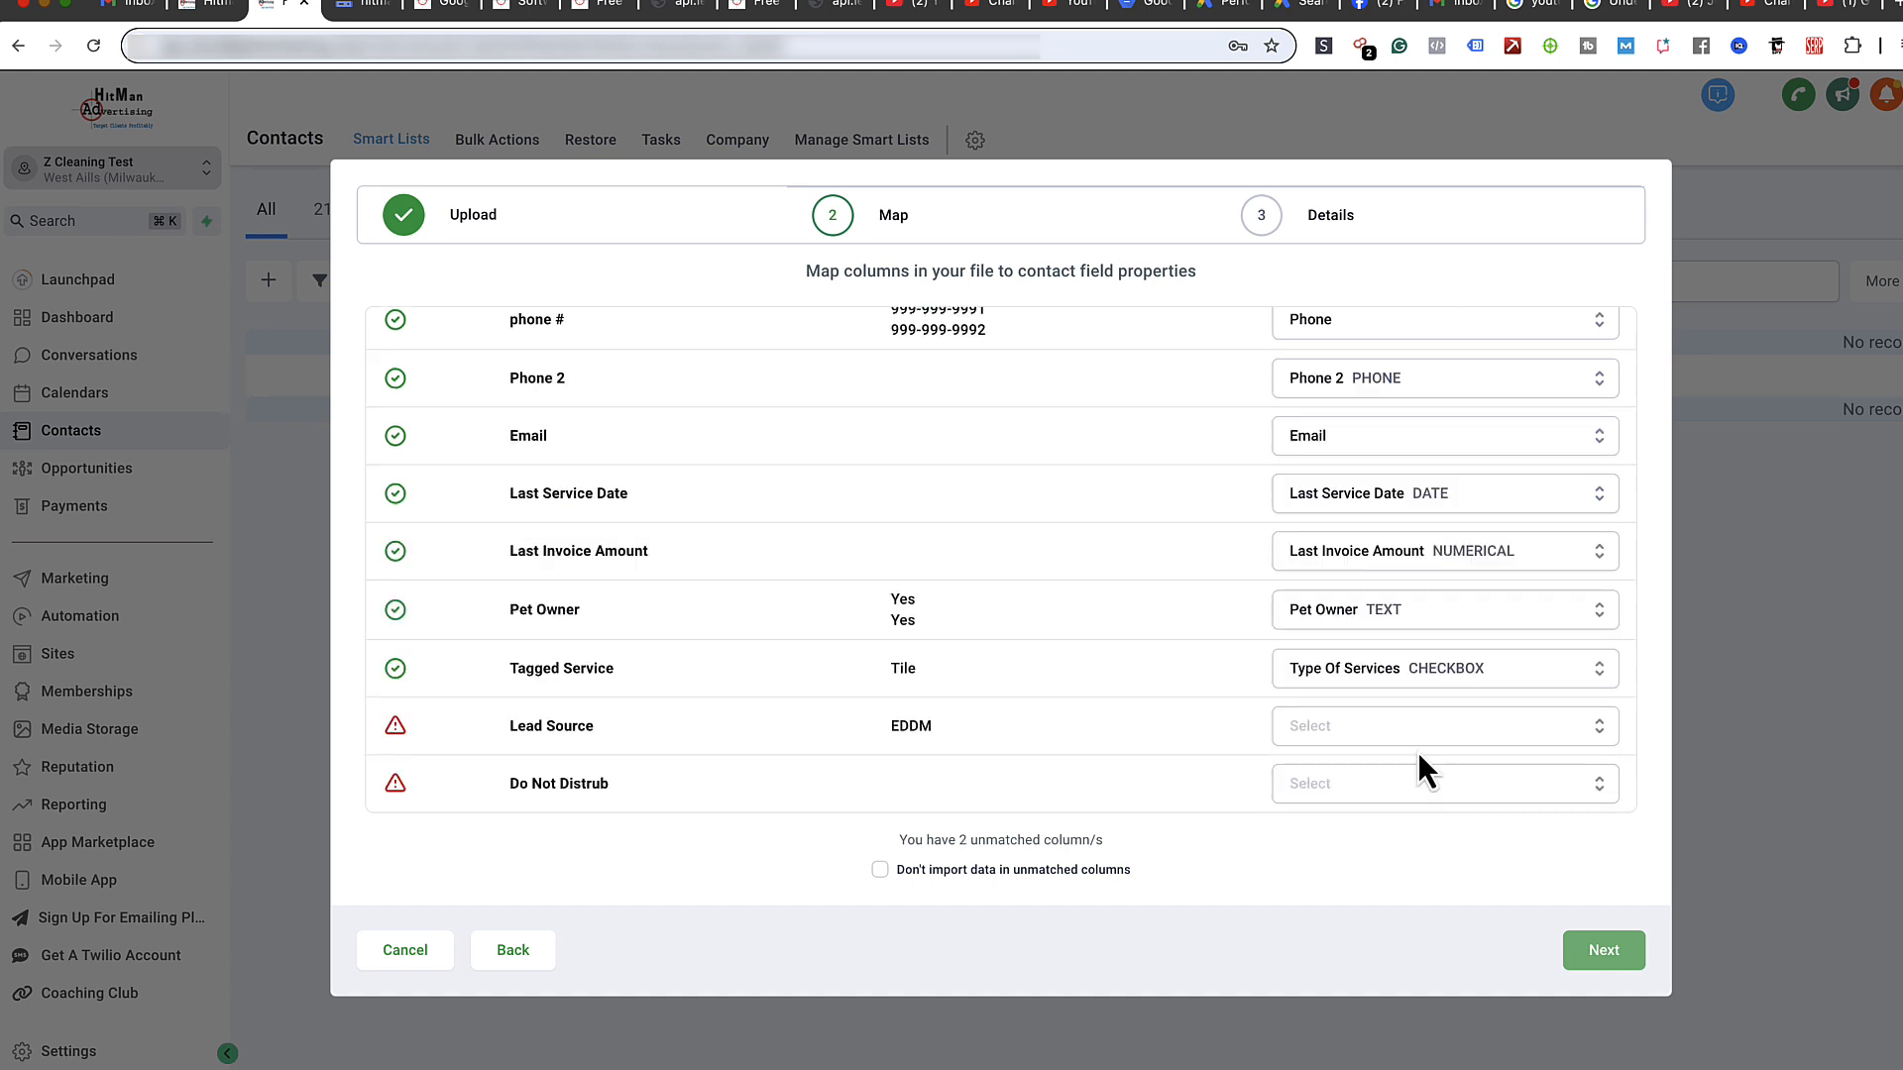
- Map the Lead Source column to Source and Do Not Distrub to DND
left_click(1364, 739)
scroll(1225, 737, "down", 2)
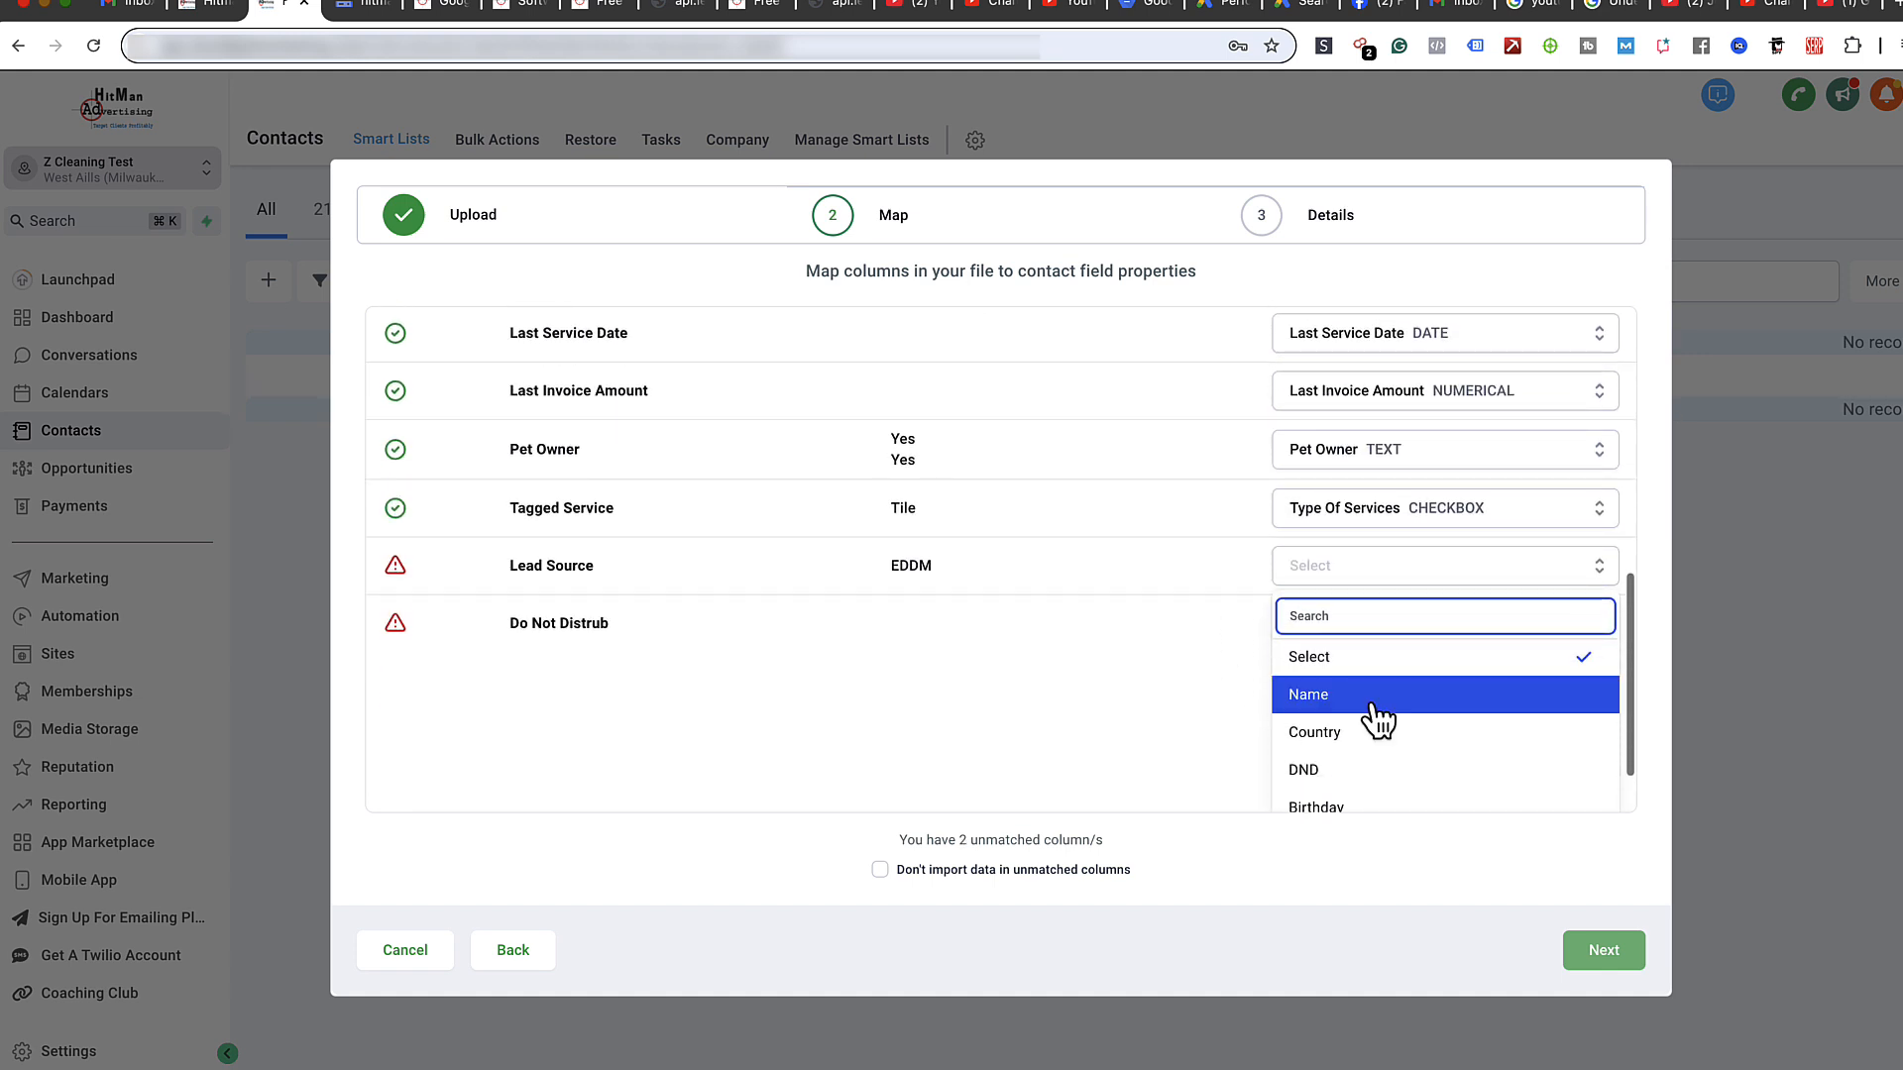
scroll(1376, 722, "down", 5)
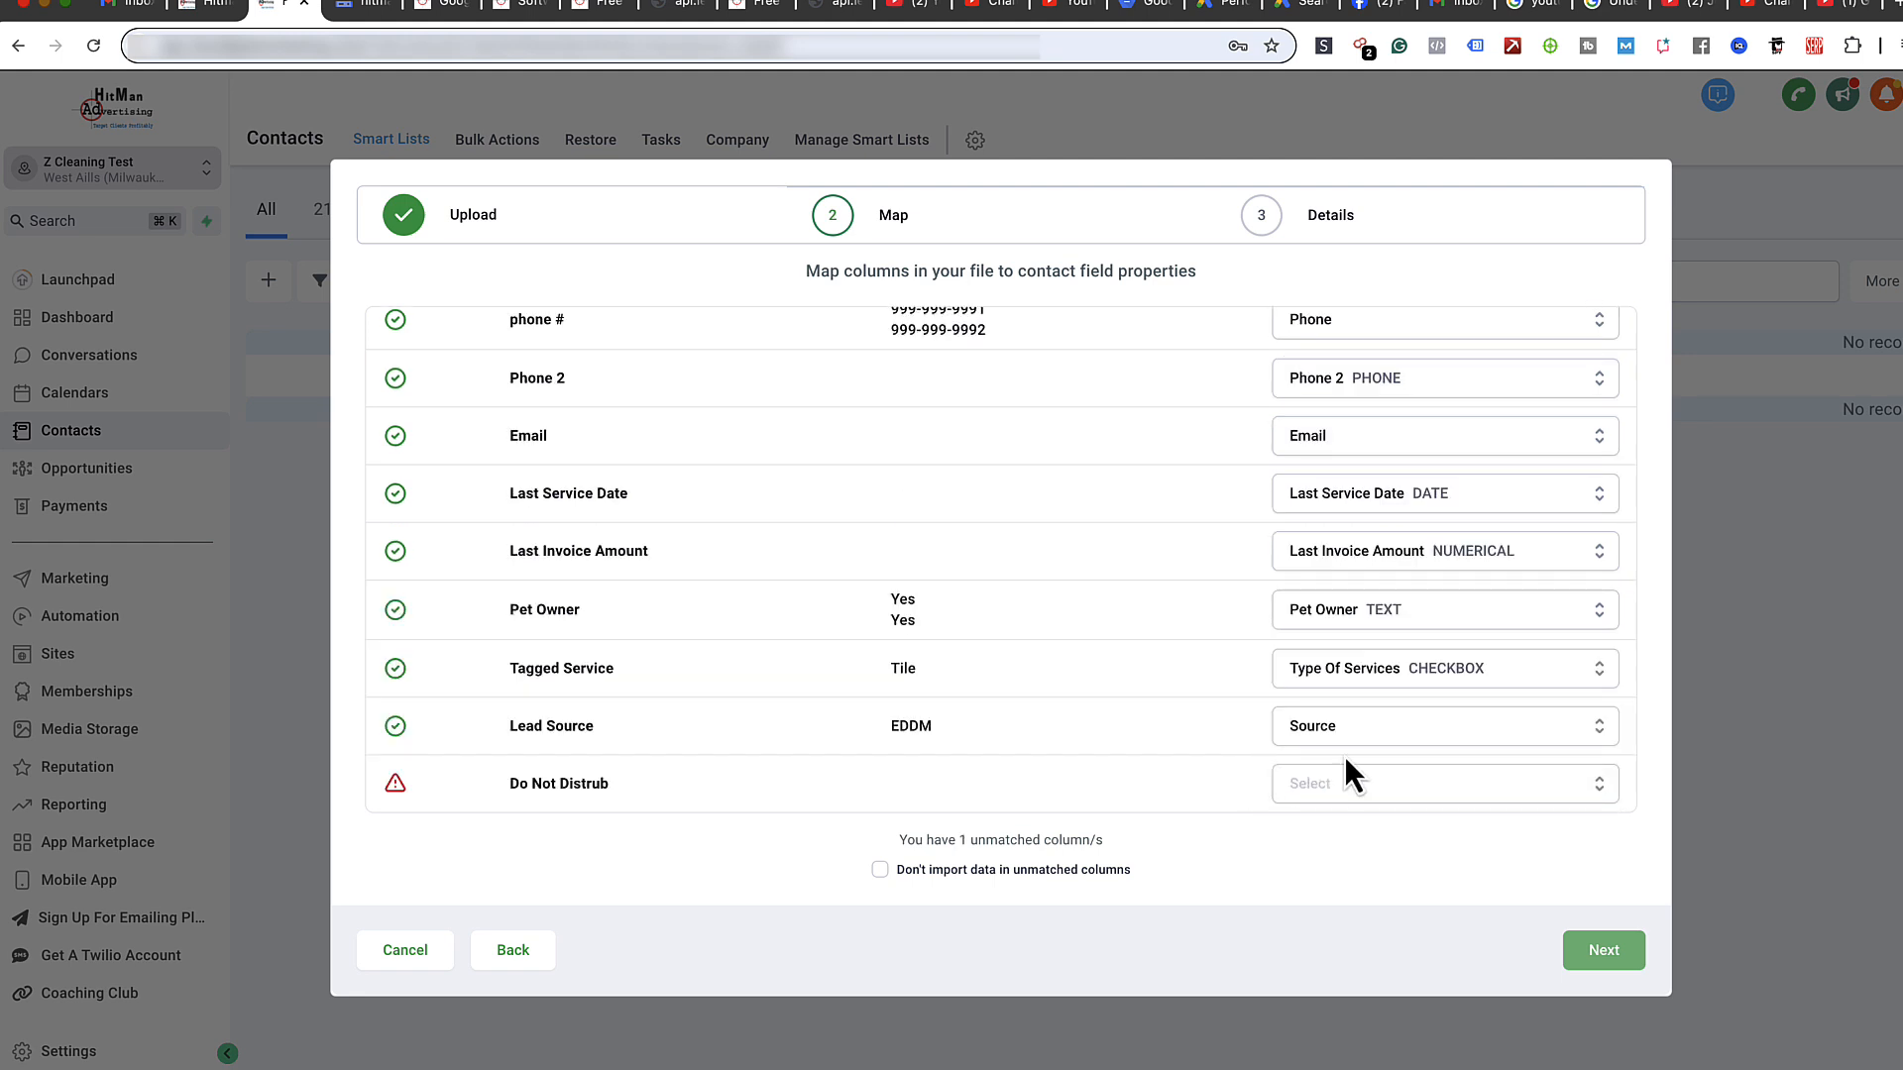
left_click(1356, 790)
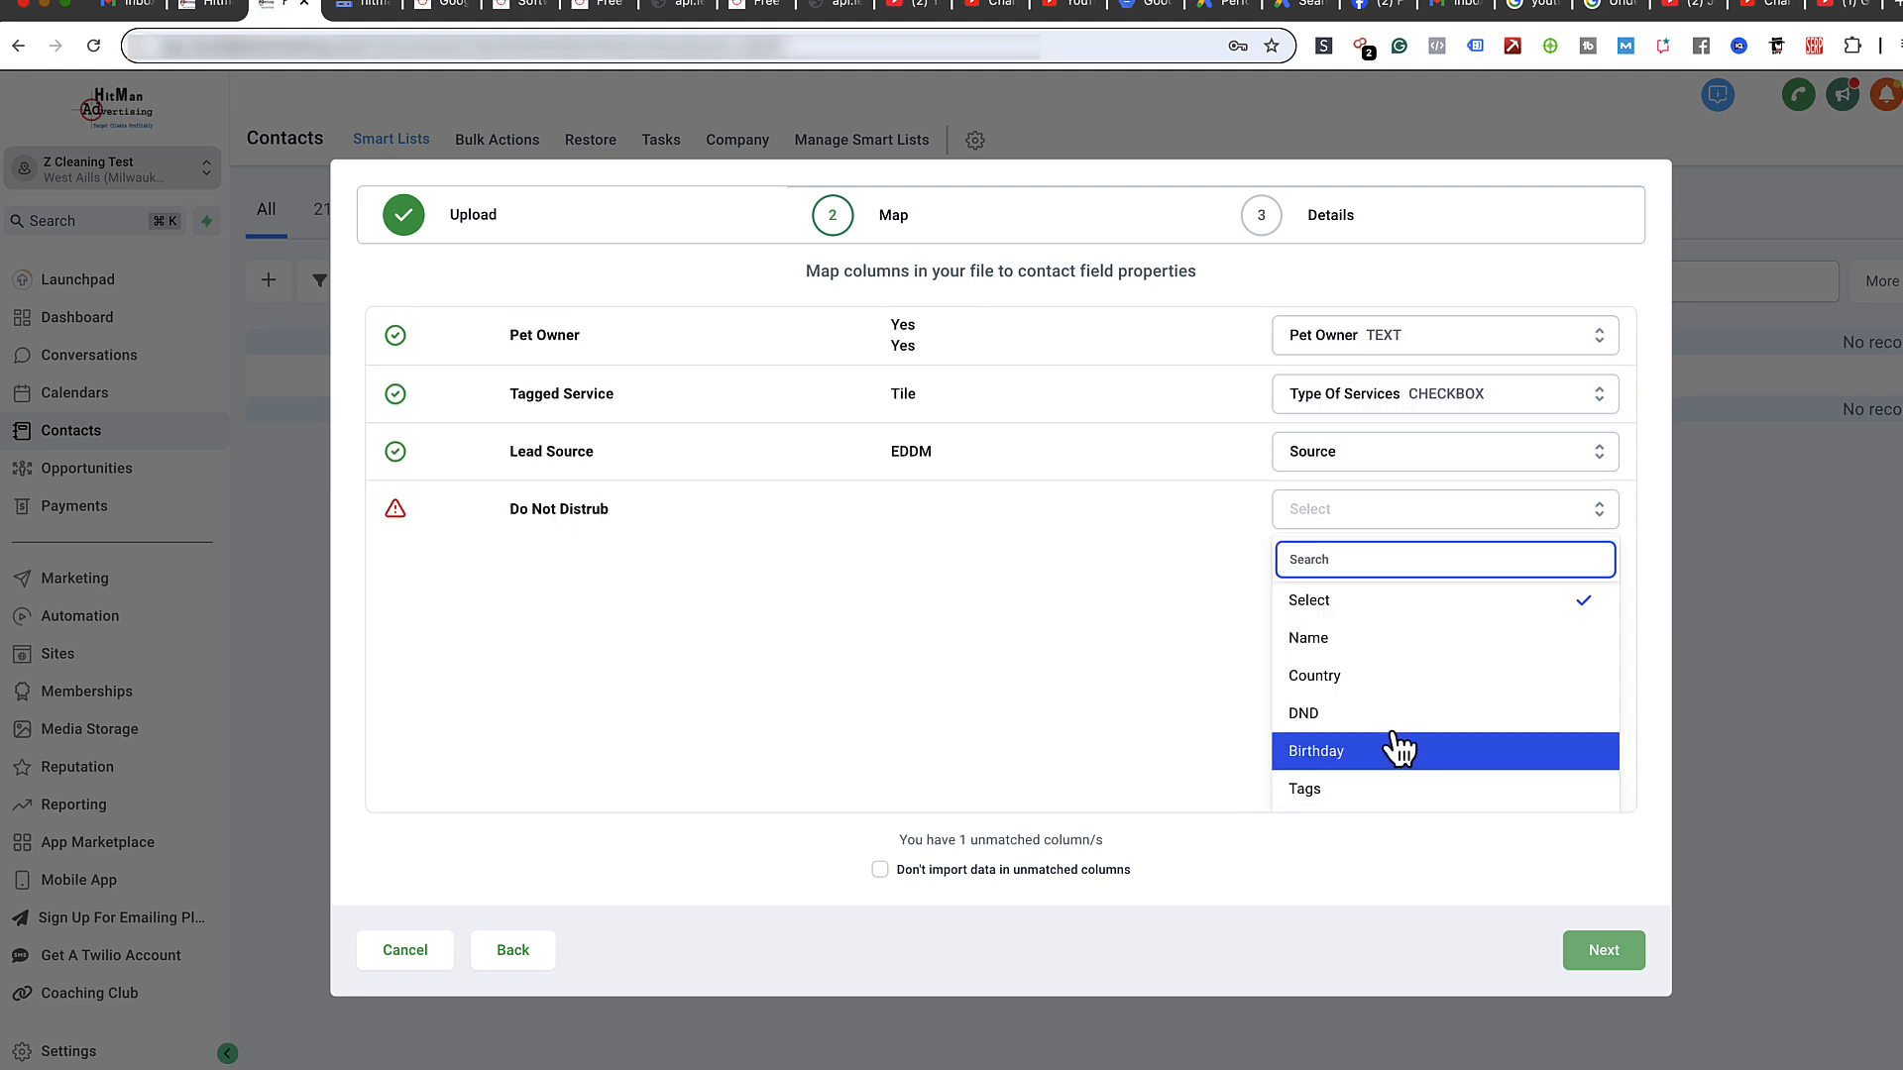
scroll(1407, 751, "down", 10)
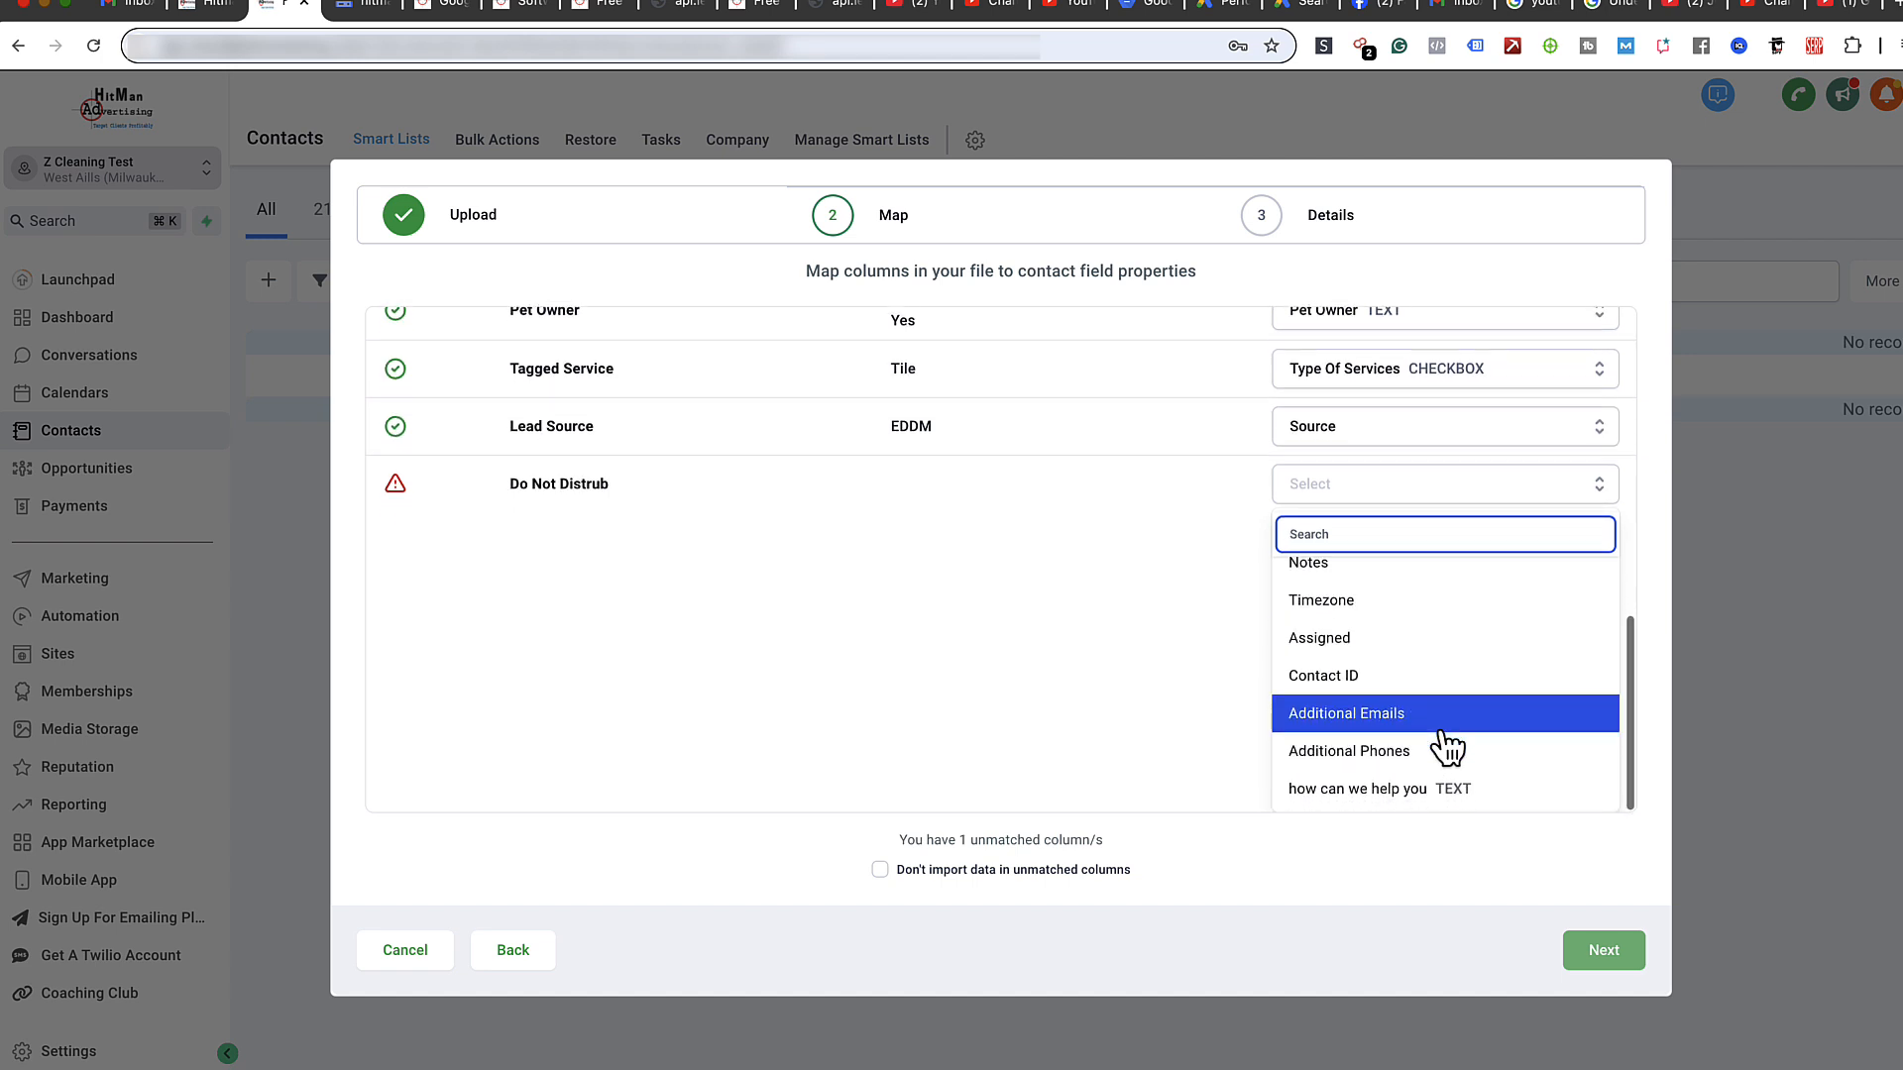
scroll(1435, 770, "up", 1)
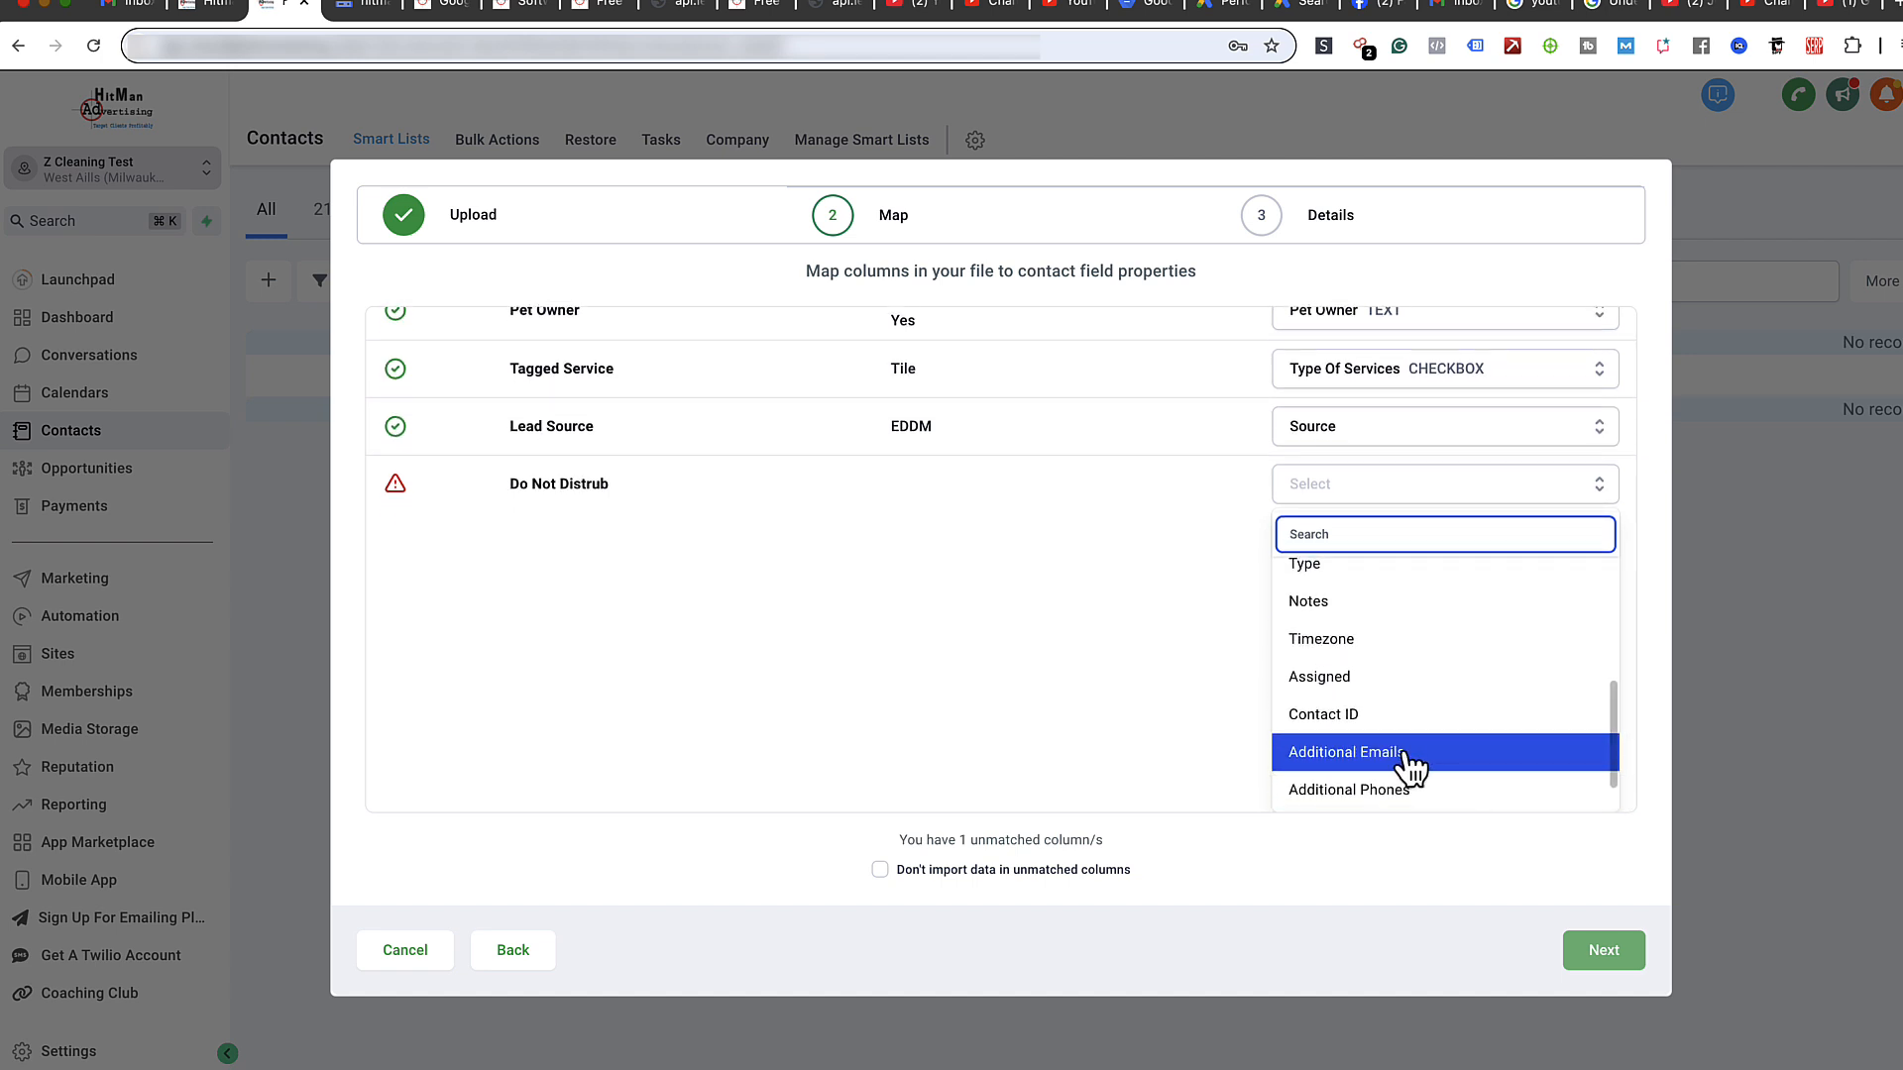
scroll(1426, 758, "down", 1)
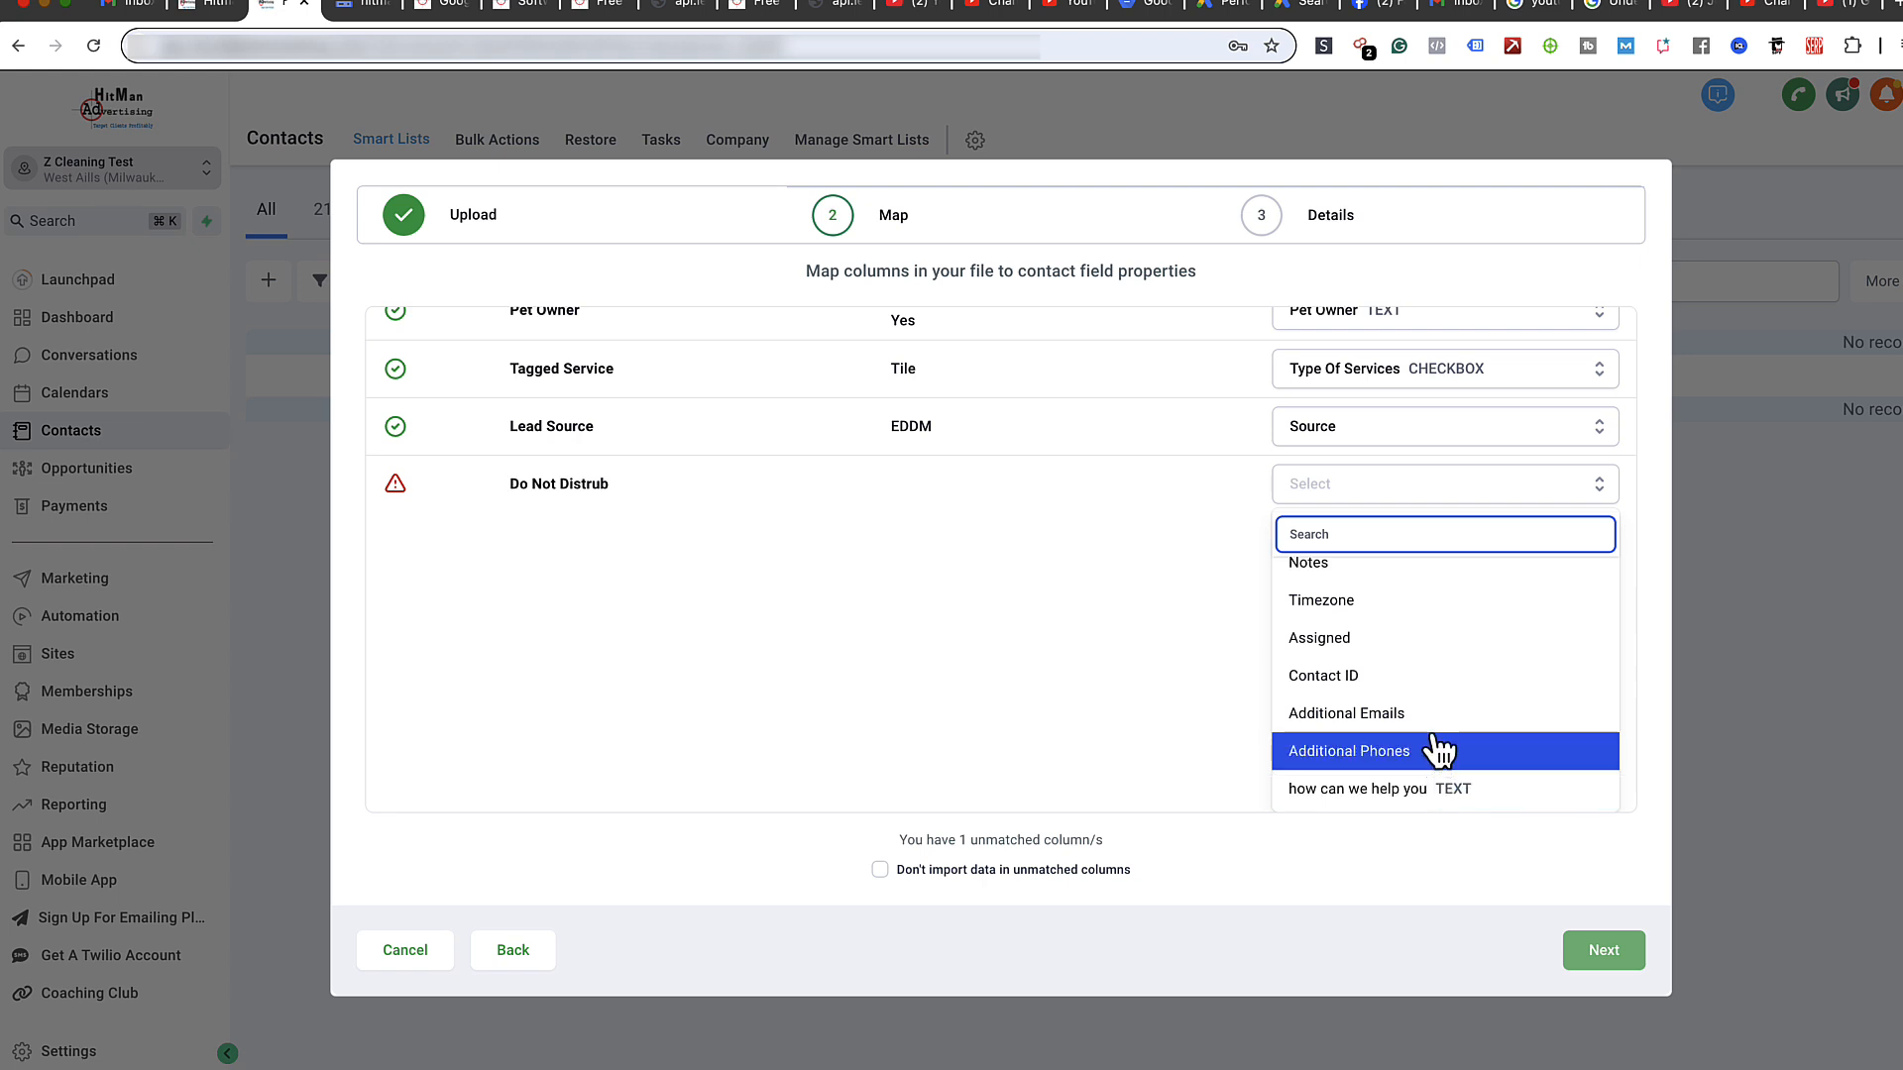
scroll(1432, 743, "up", 4)
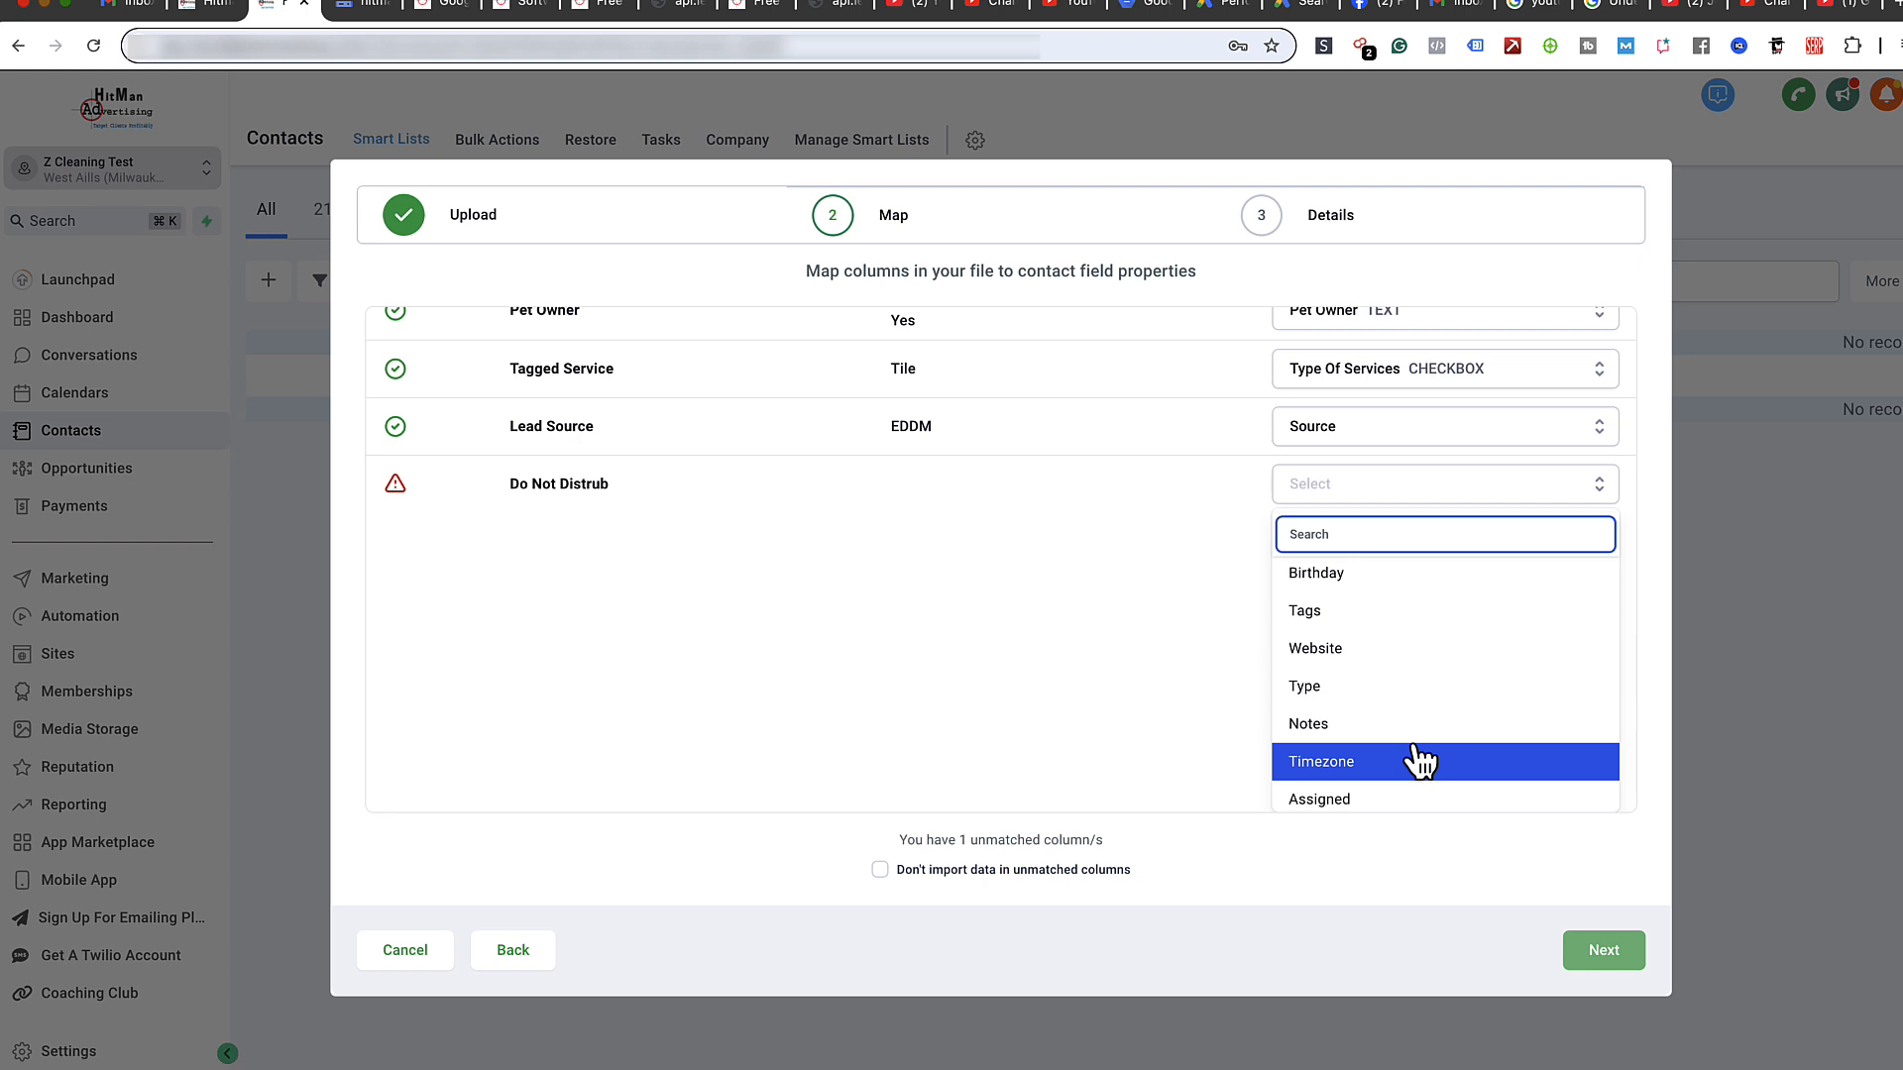
scroll(1419, 758, "up", 3)
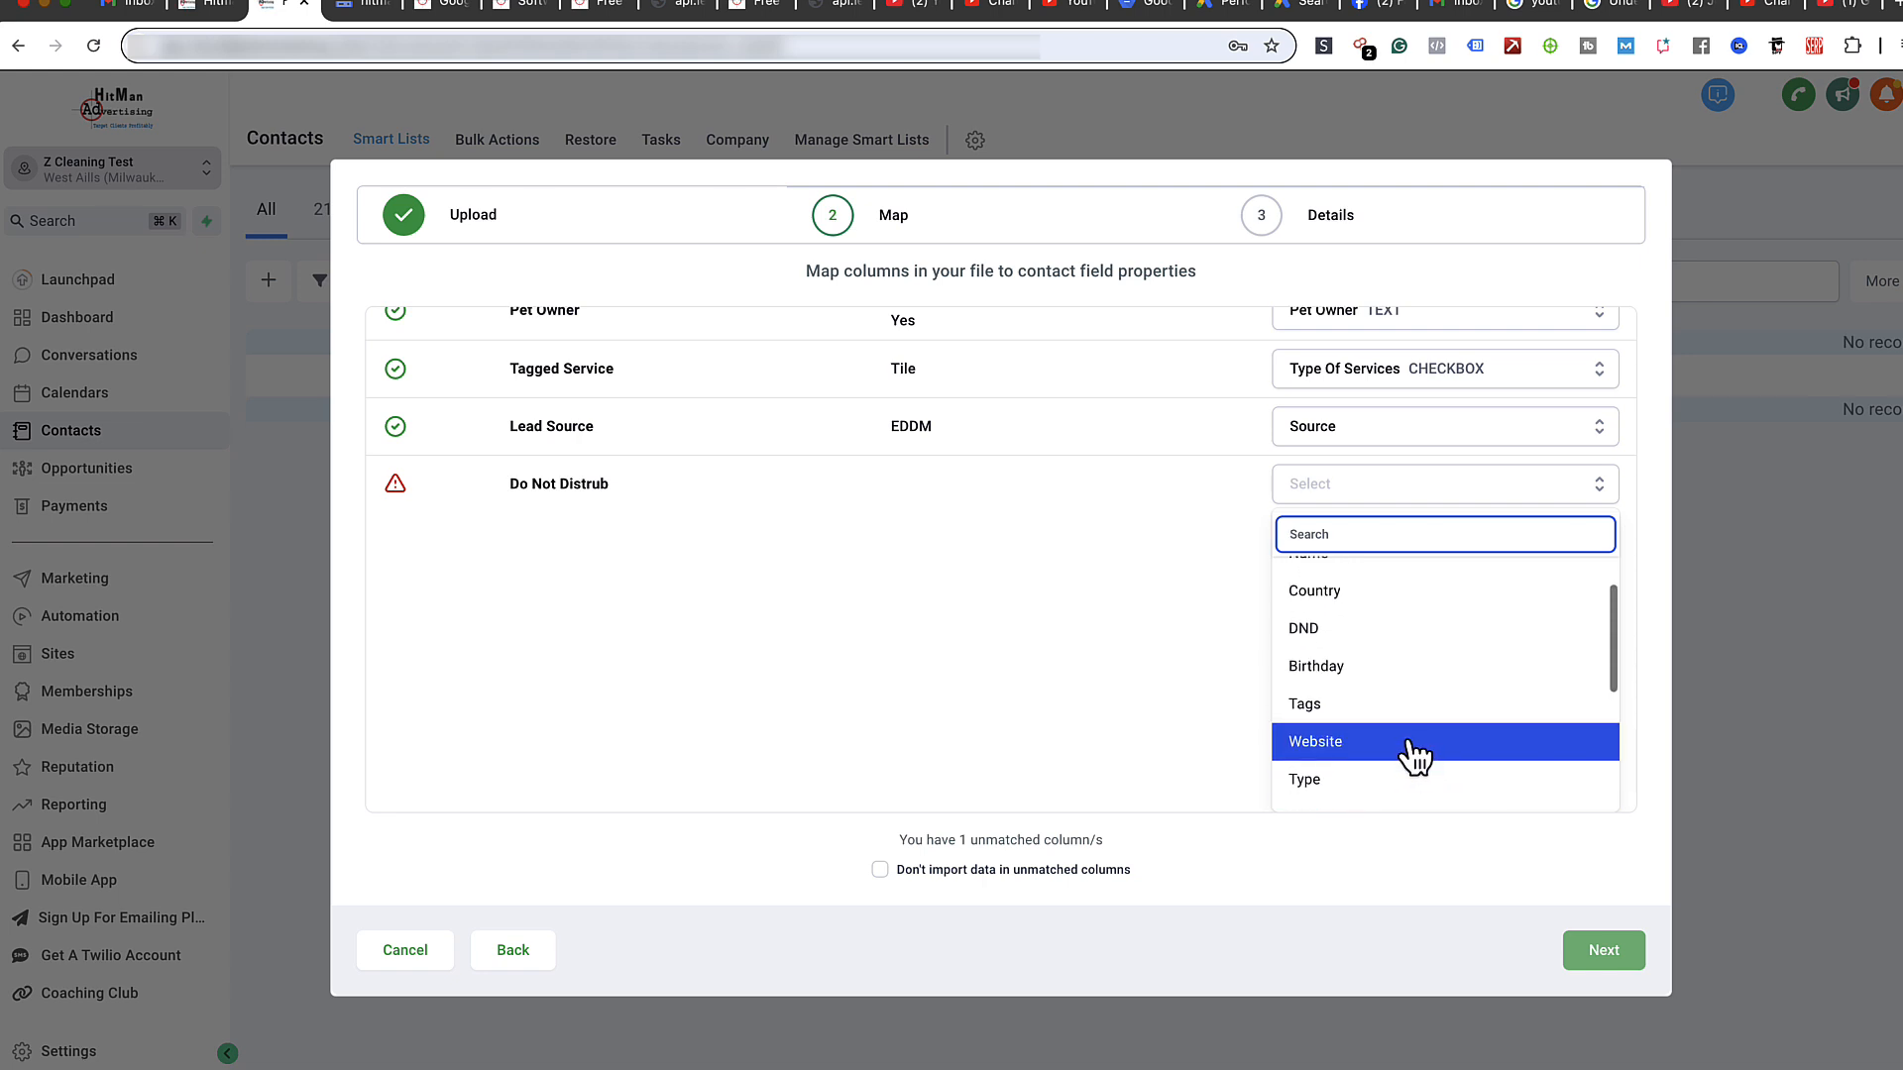
scroll(1437, 689, "down", 2)
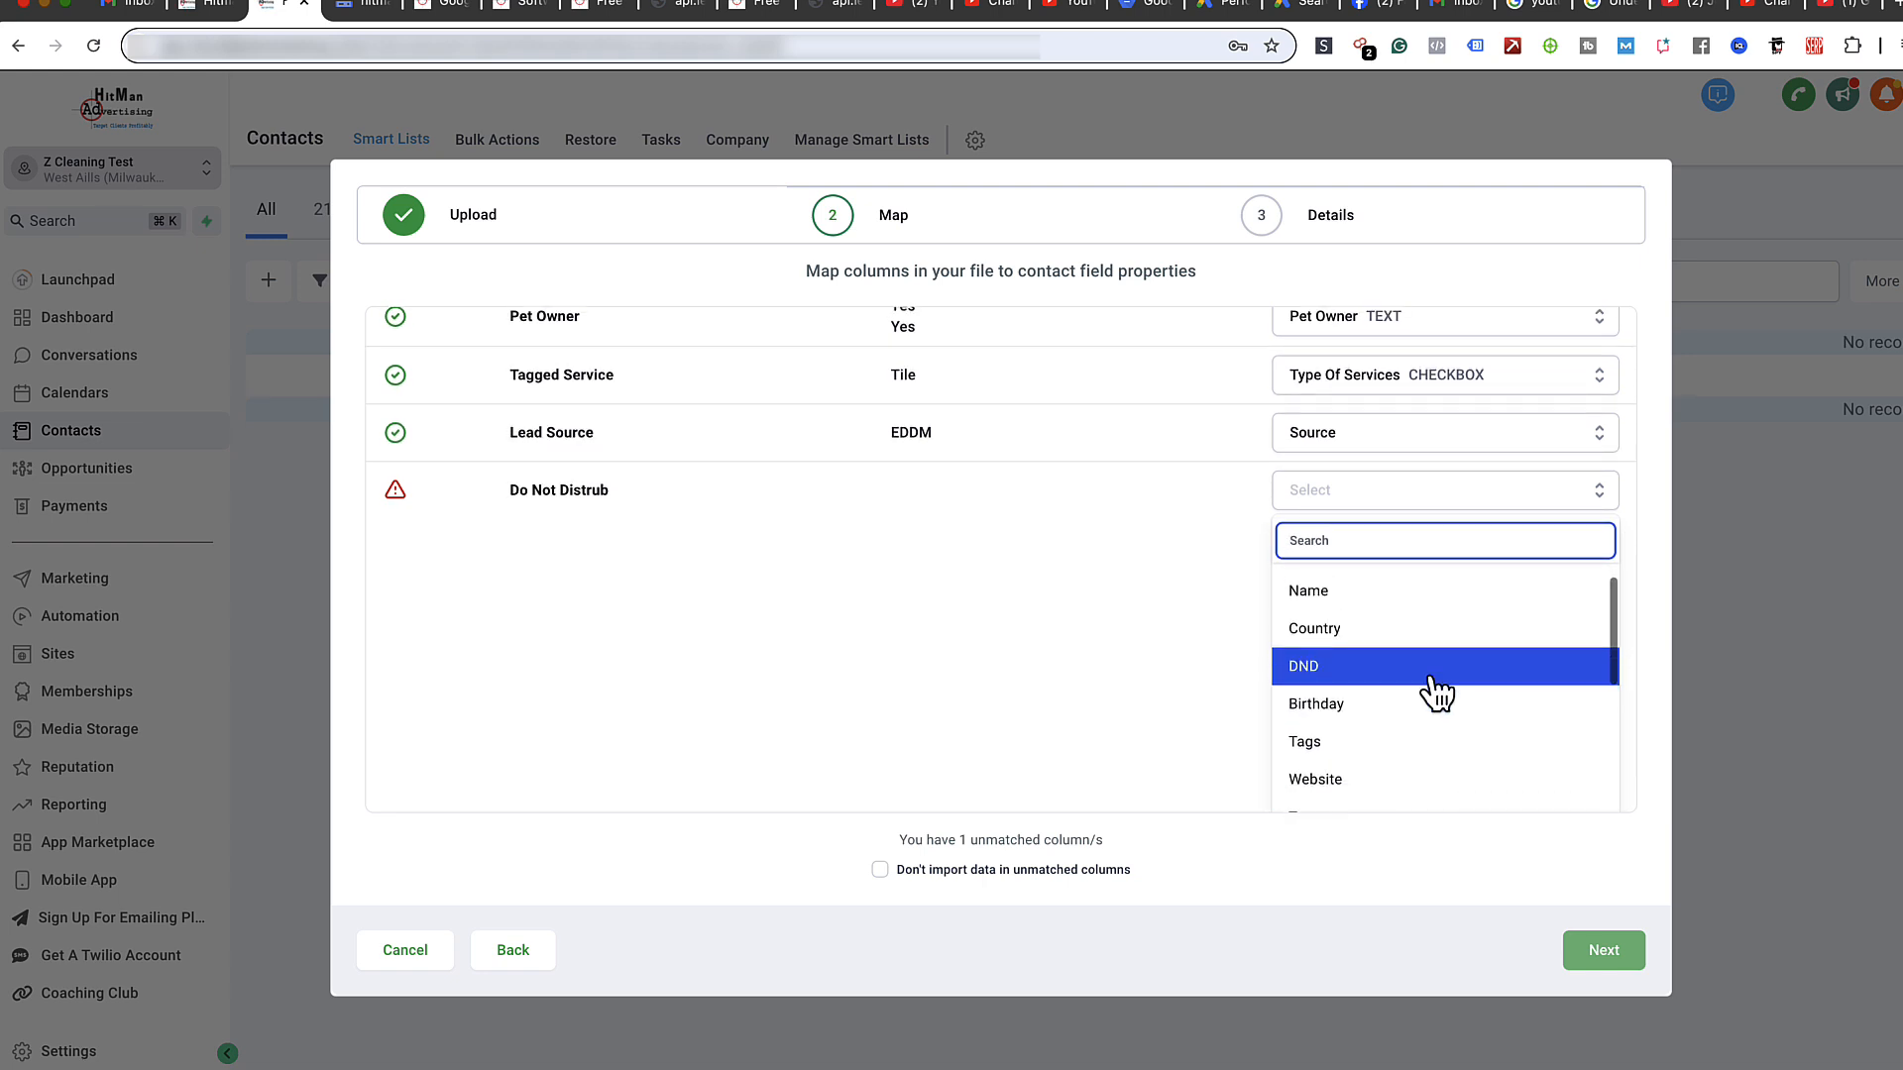
left_click(1382, 632)
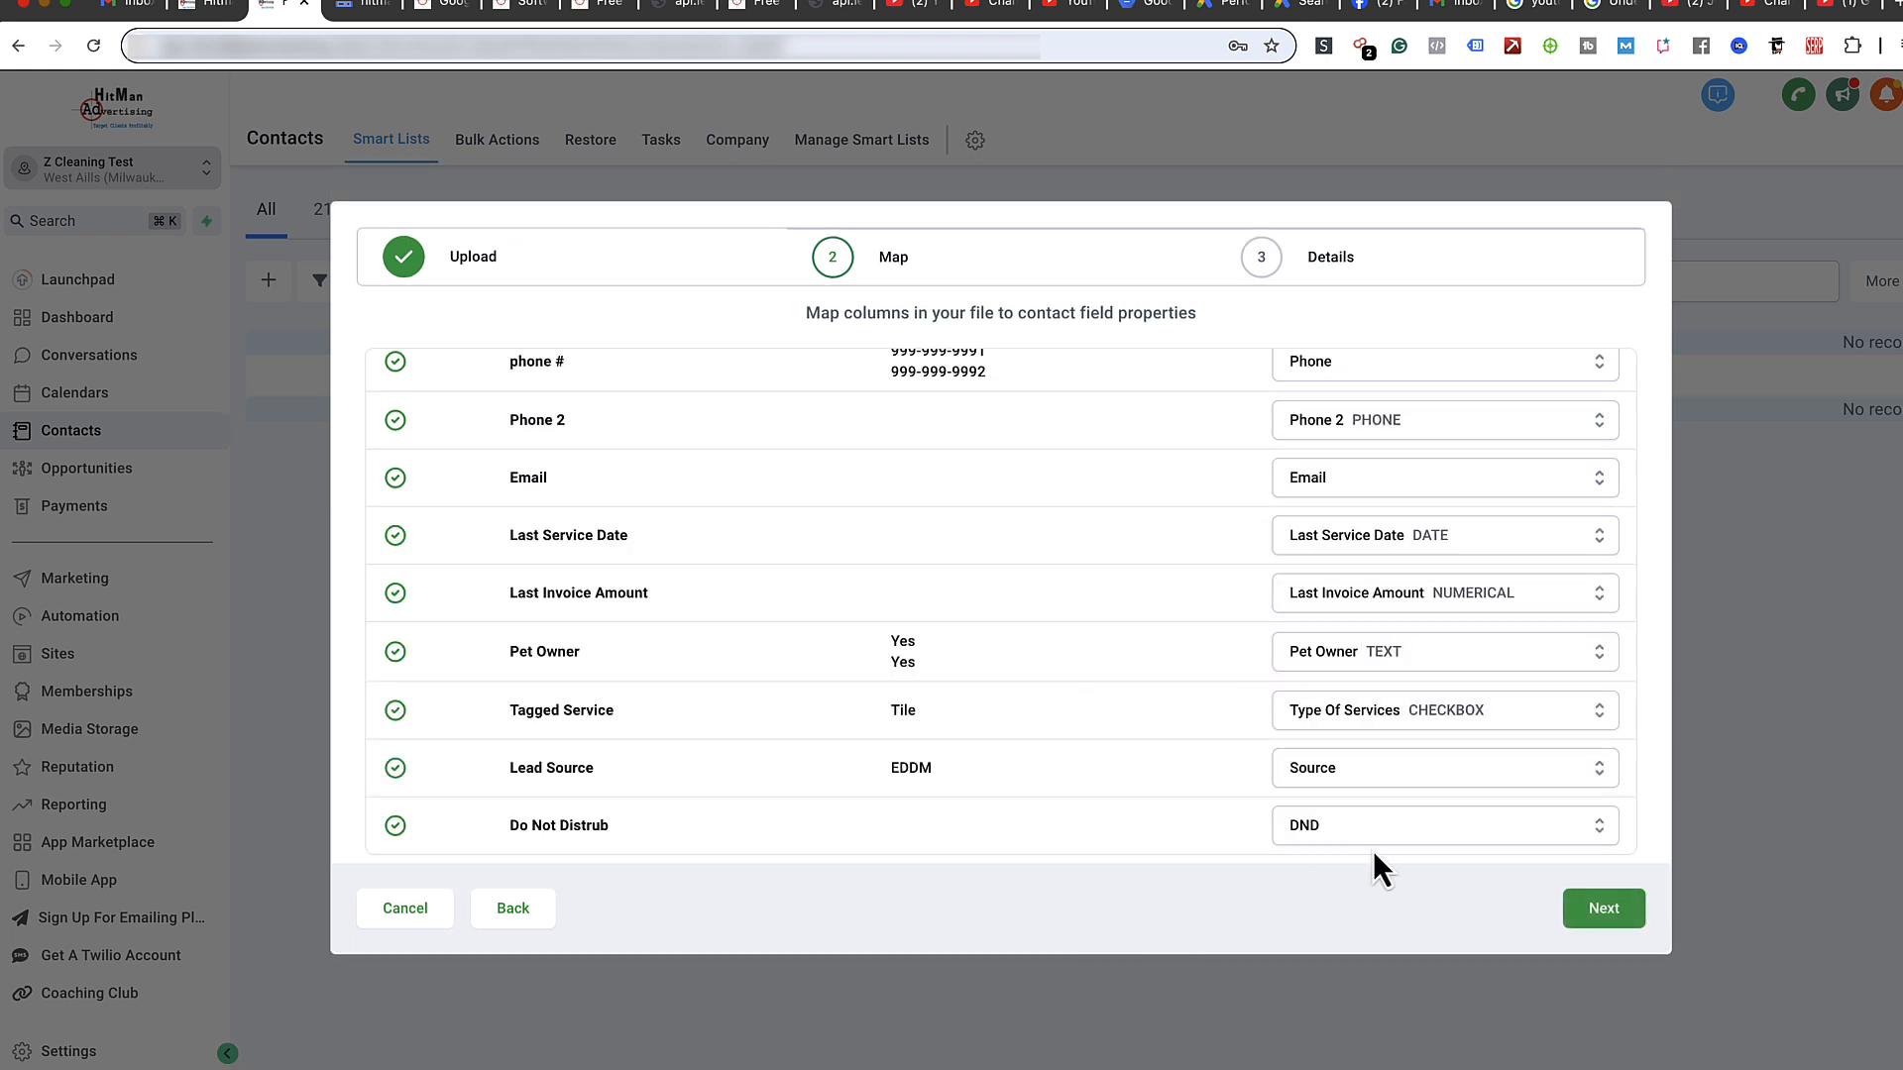
- Confirm Do Not Distrub stays mapped to DND and continue to the Details step
scroll(1241, 652, "up", 6)
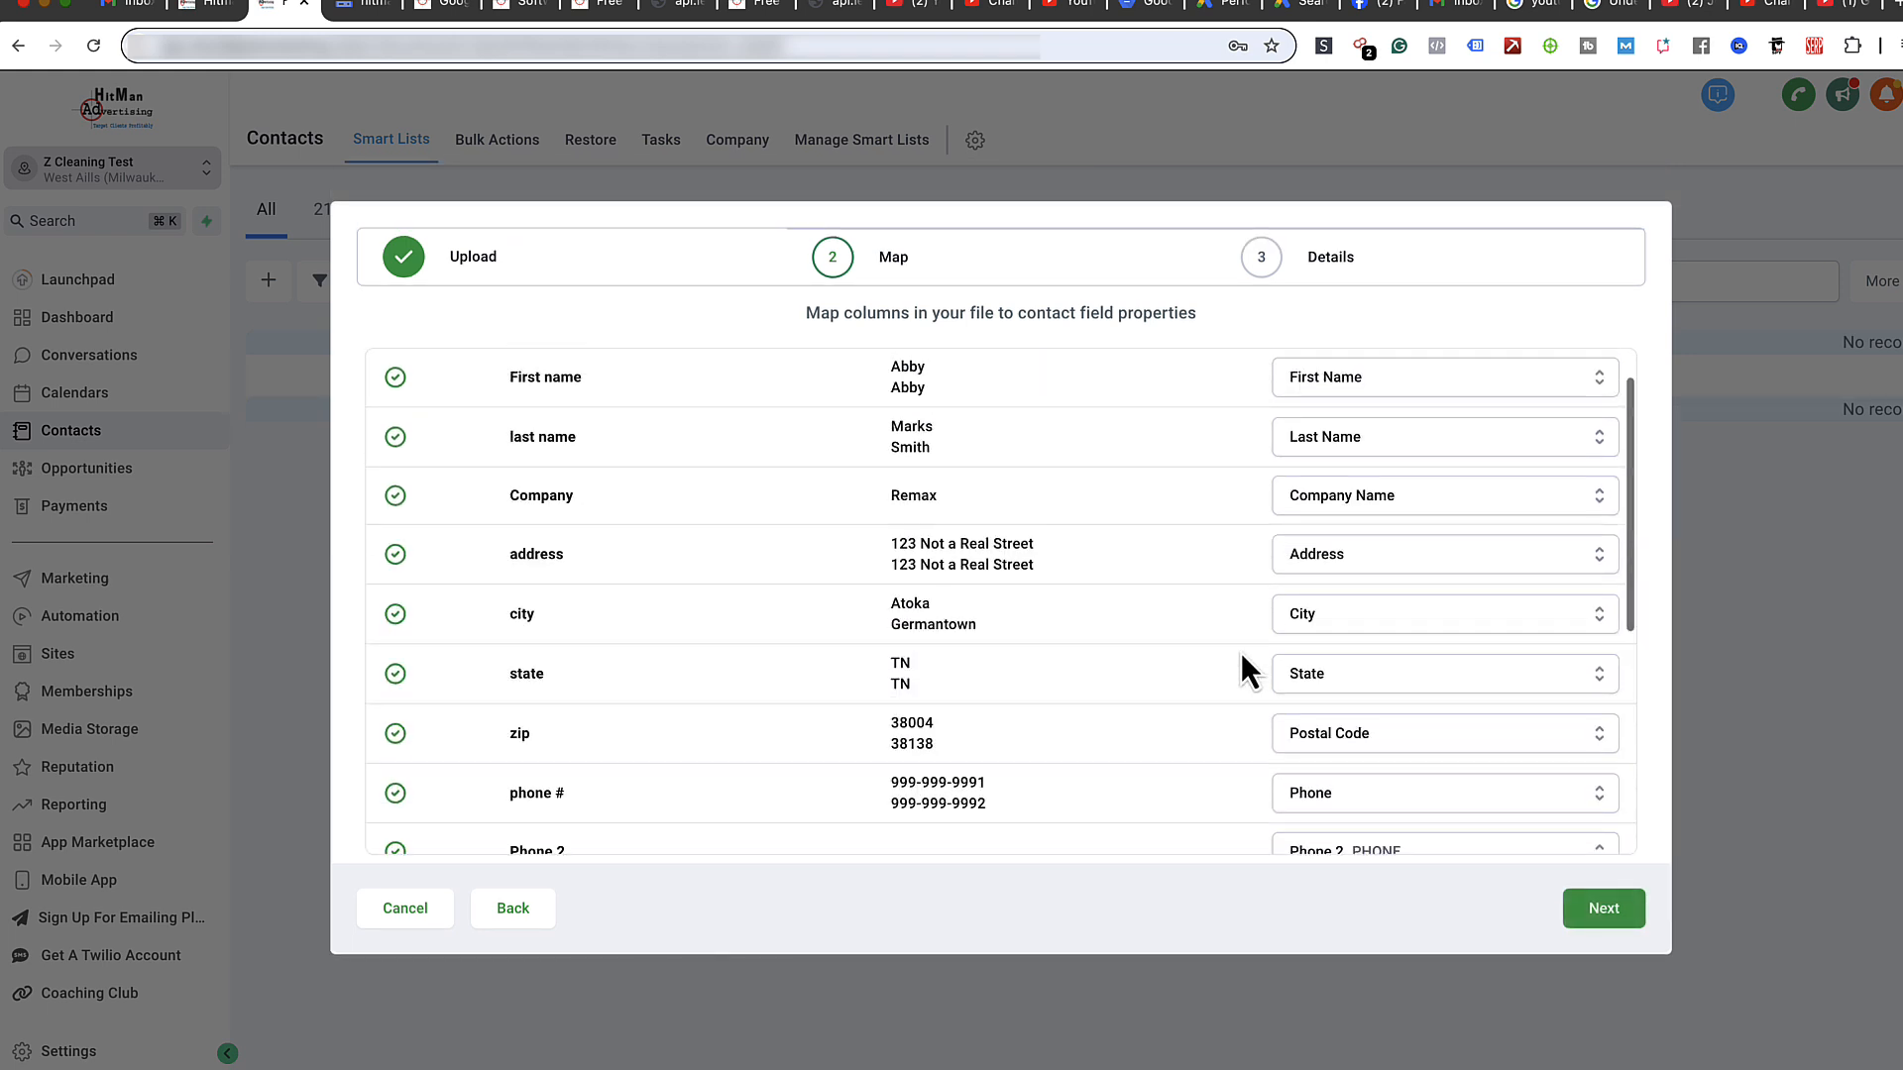
scroll(1239, 650, "down", 6)
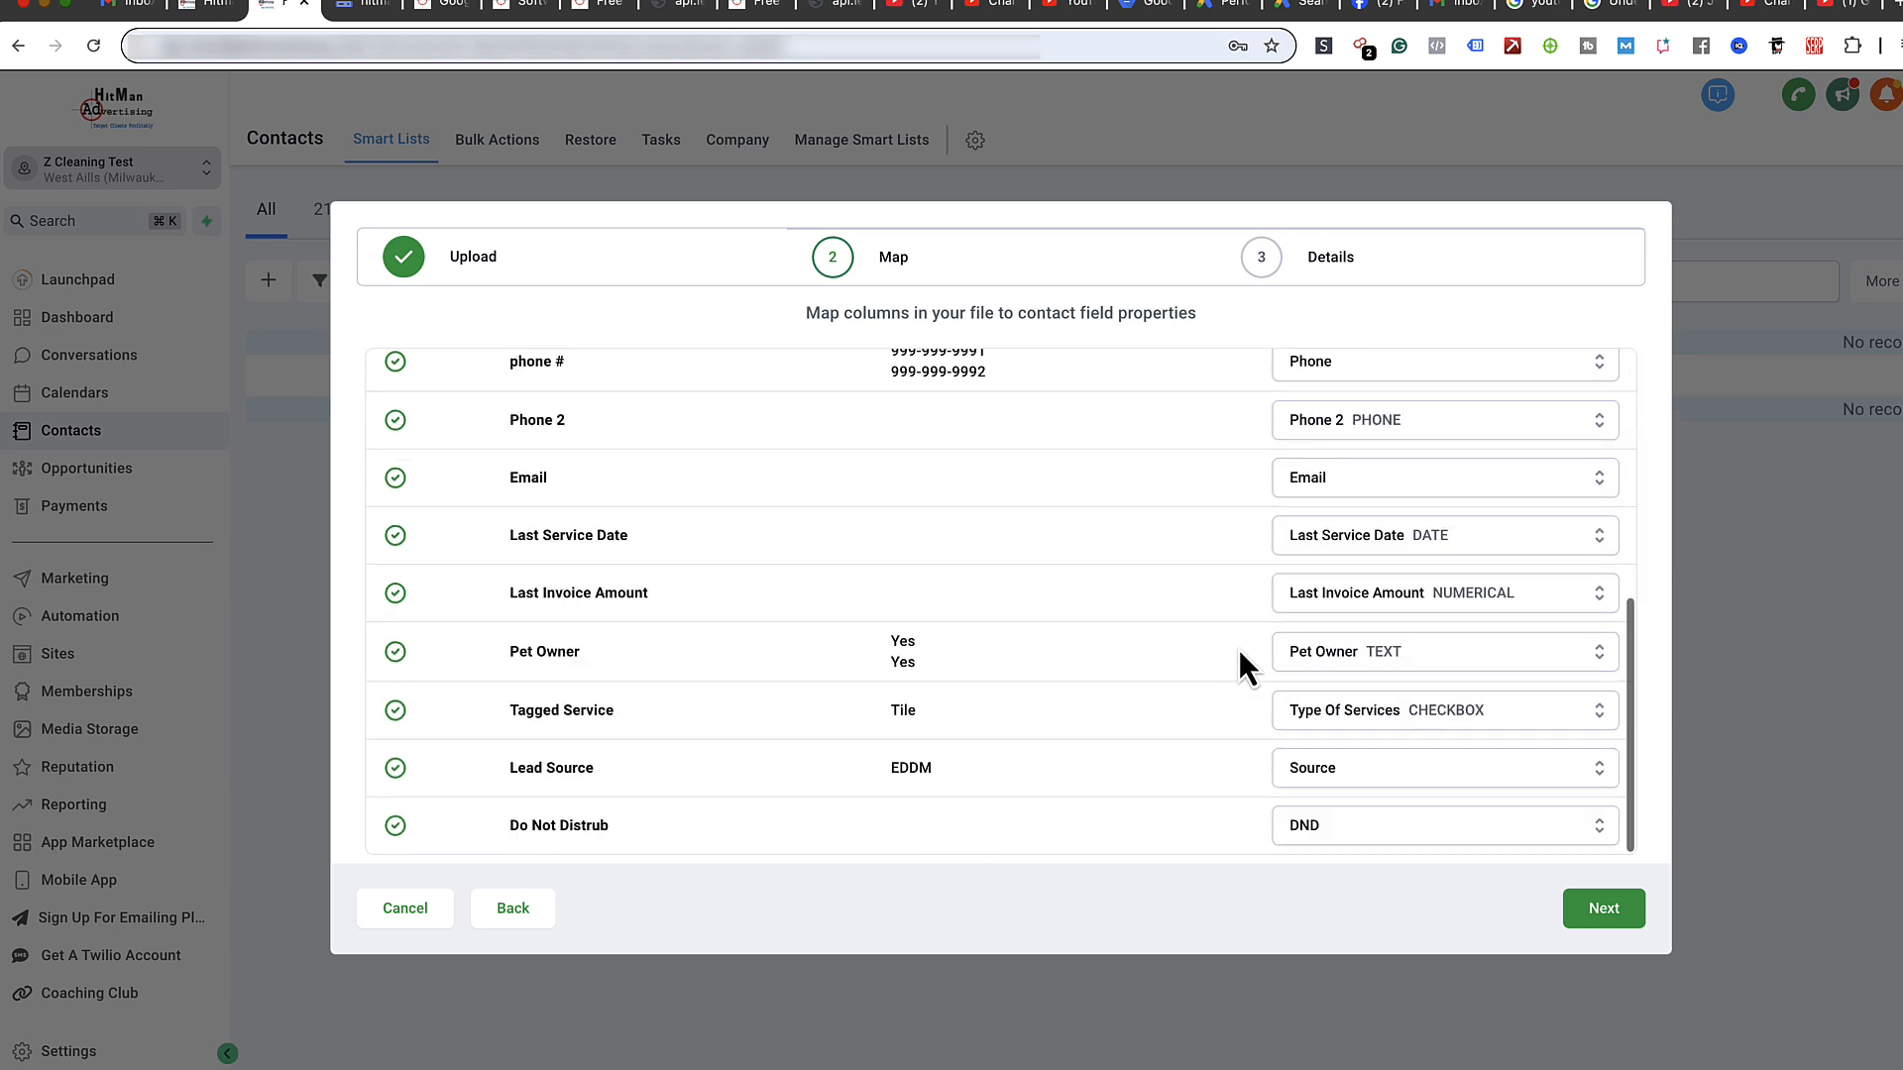
left_click(1406, 829)
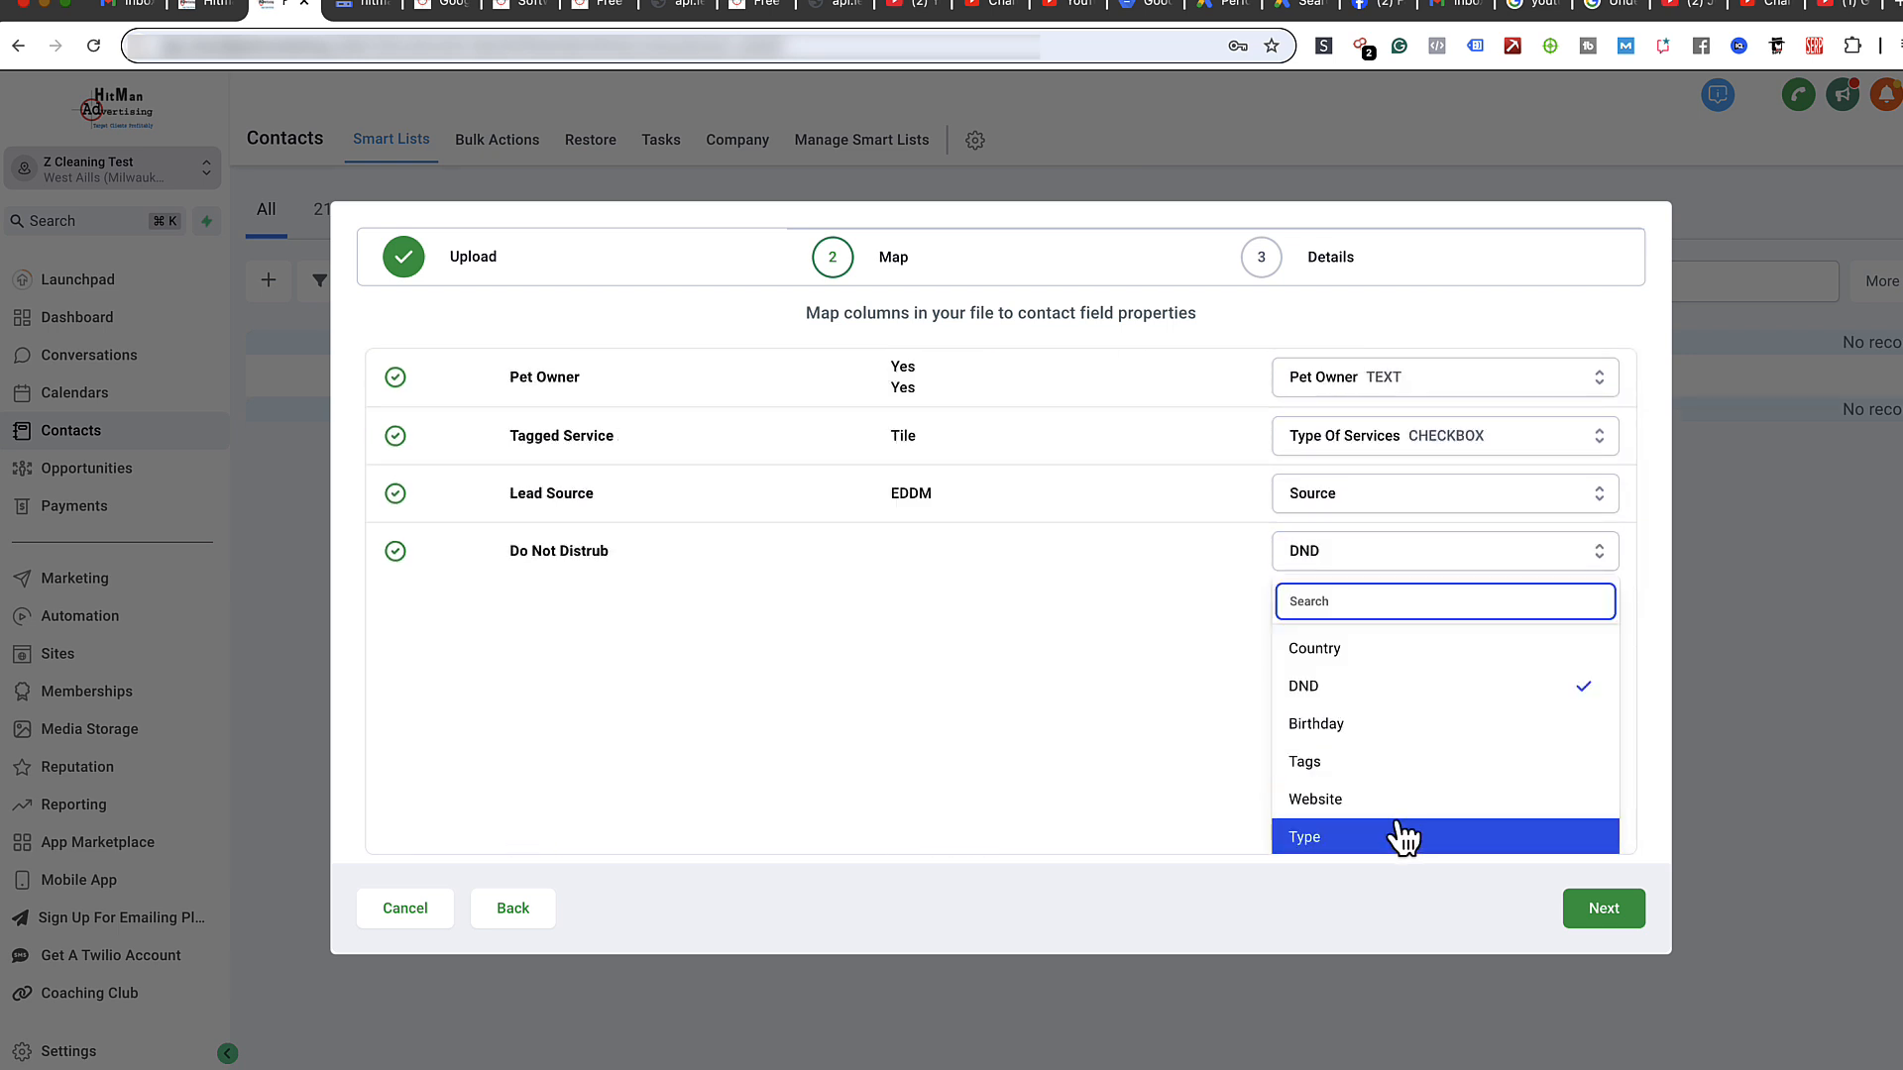
left_click(1354, 694)
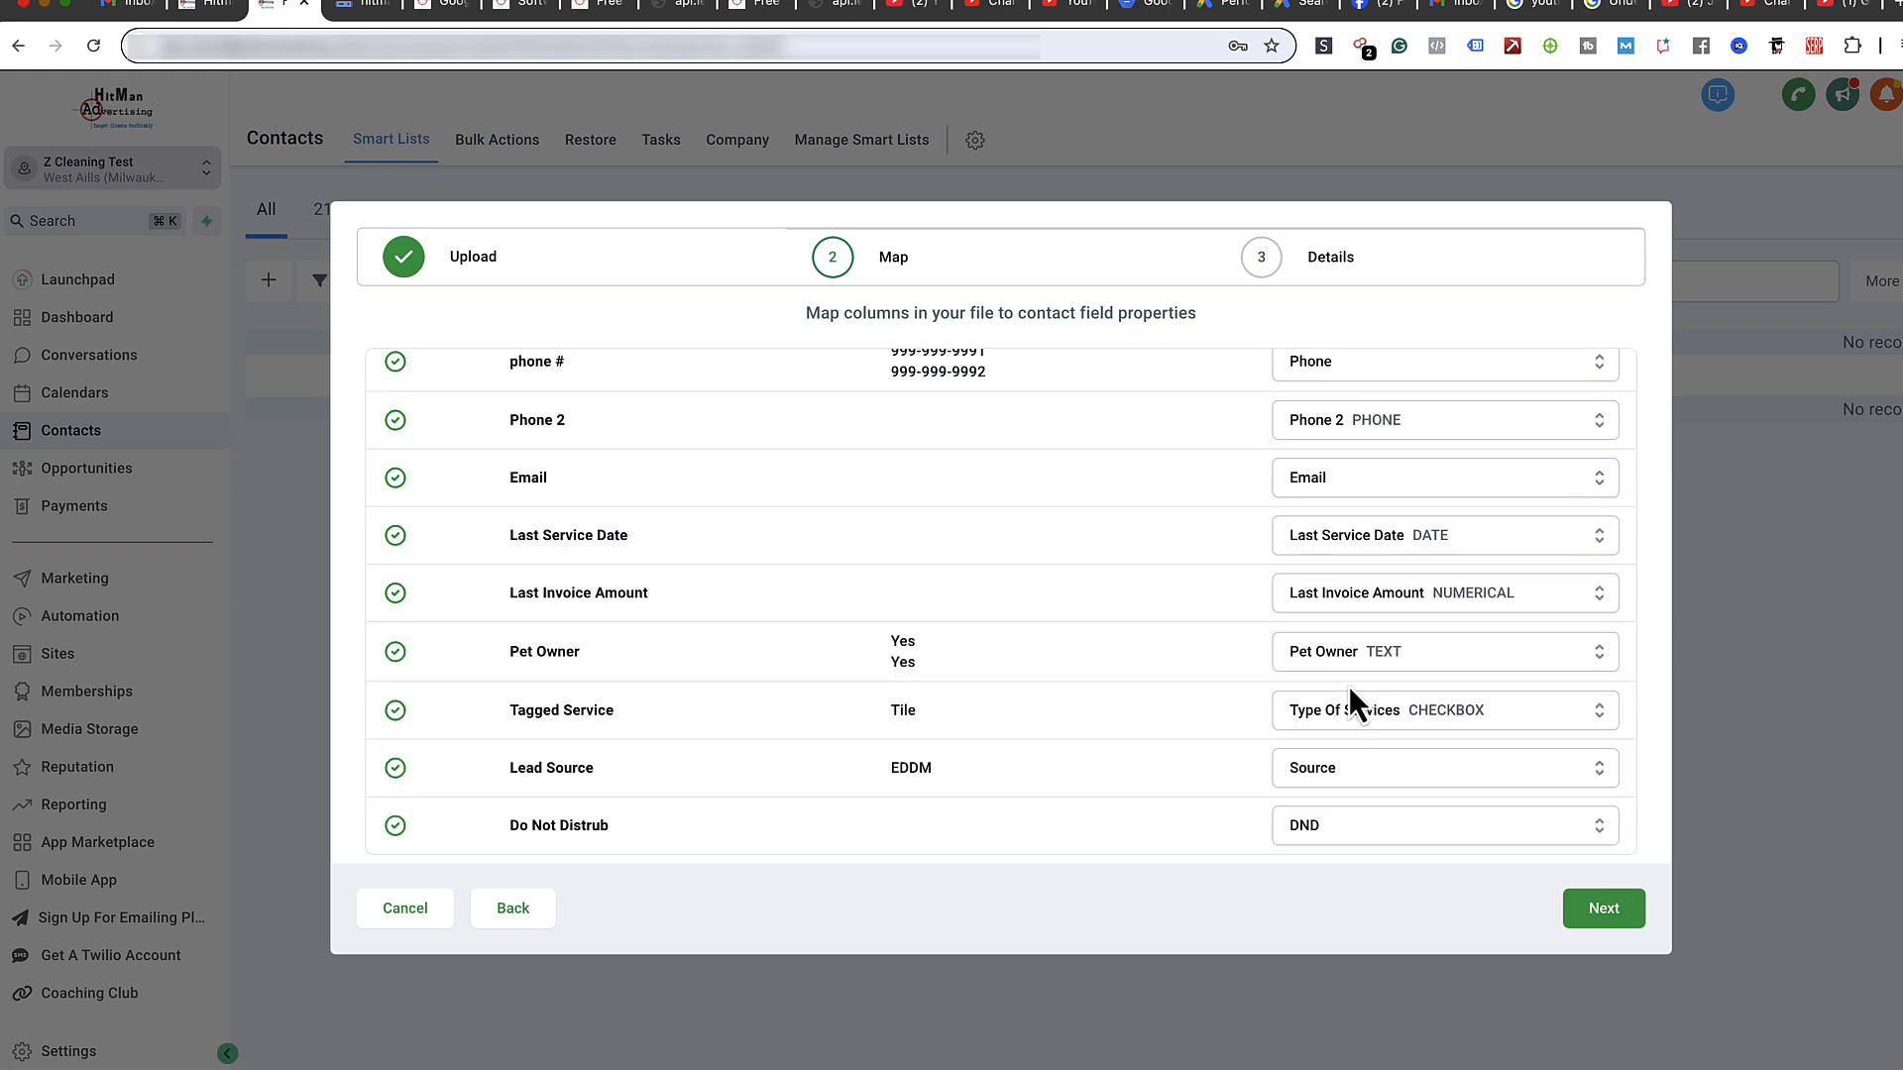
scroll(1150, 733, "up", 10)
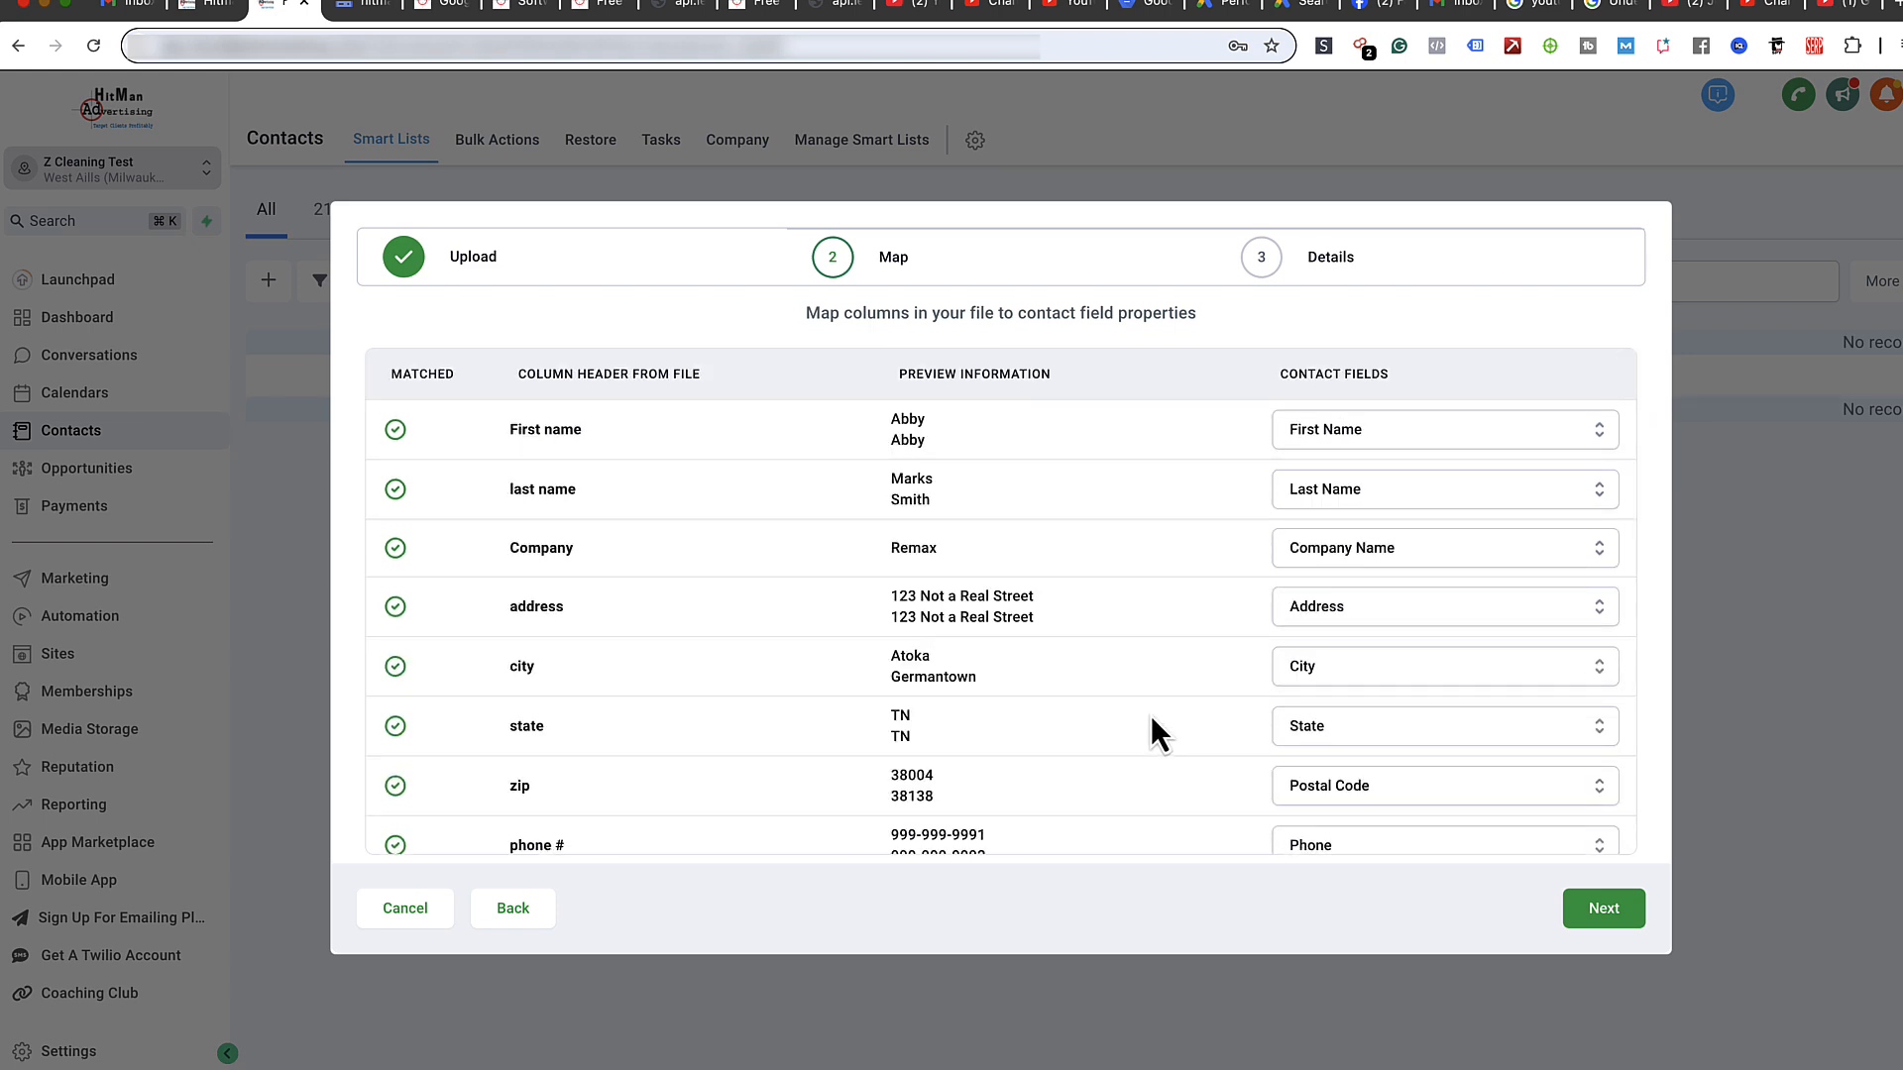
scroll(1151, 716, "down", 1)
scroll(1151, 716, "down", 5)
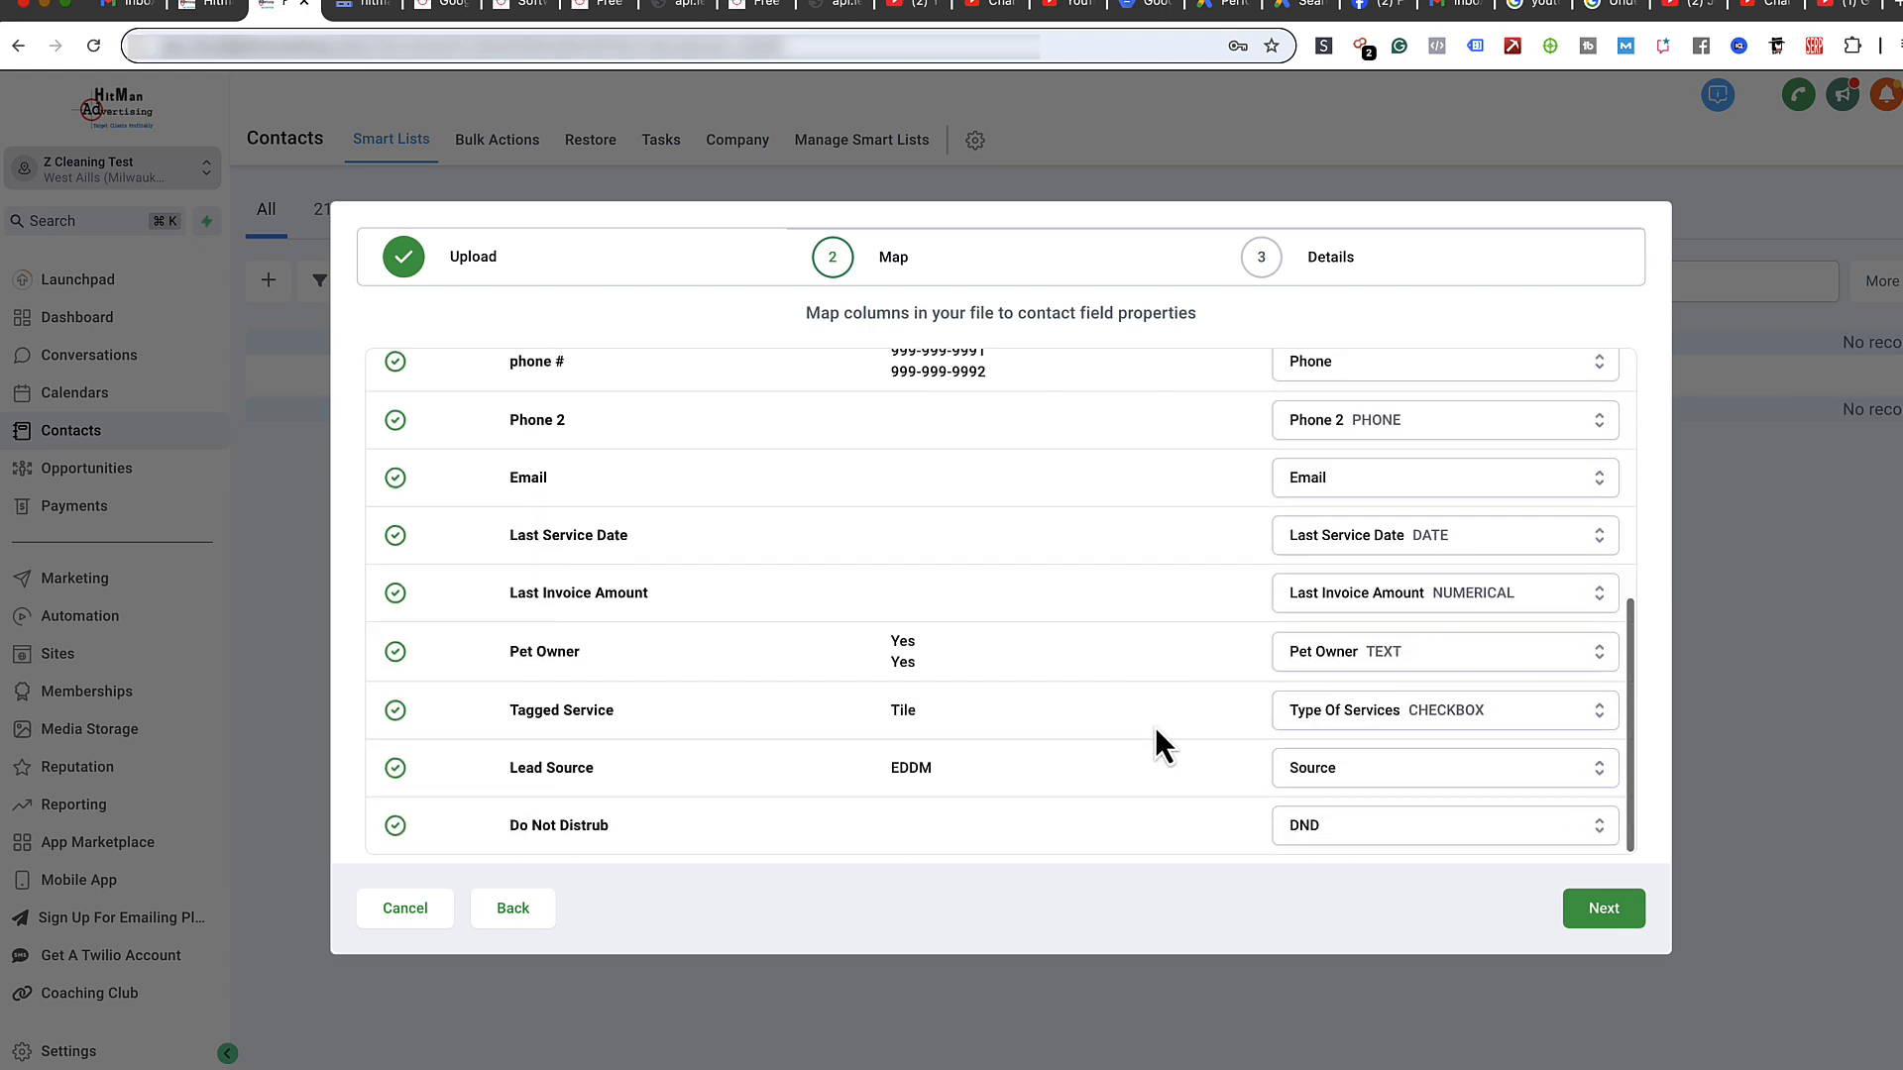
left_click(1602, 910)
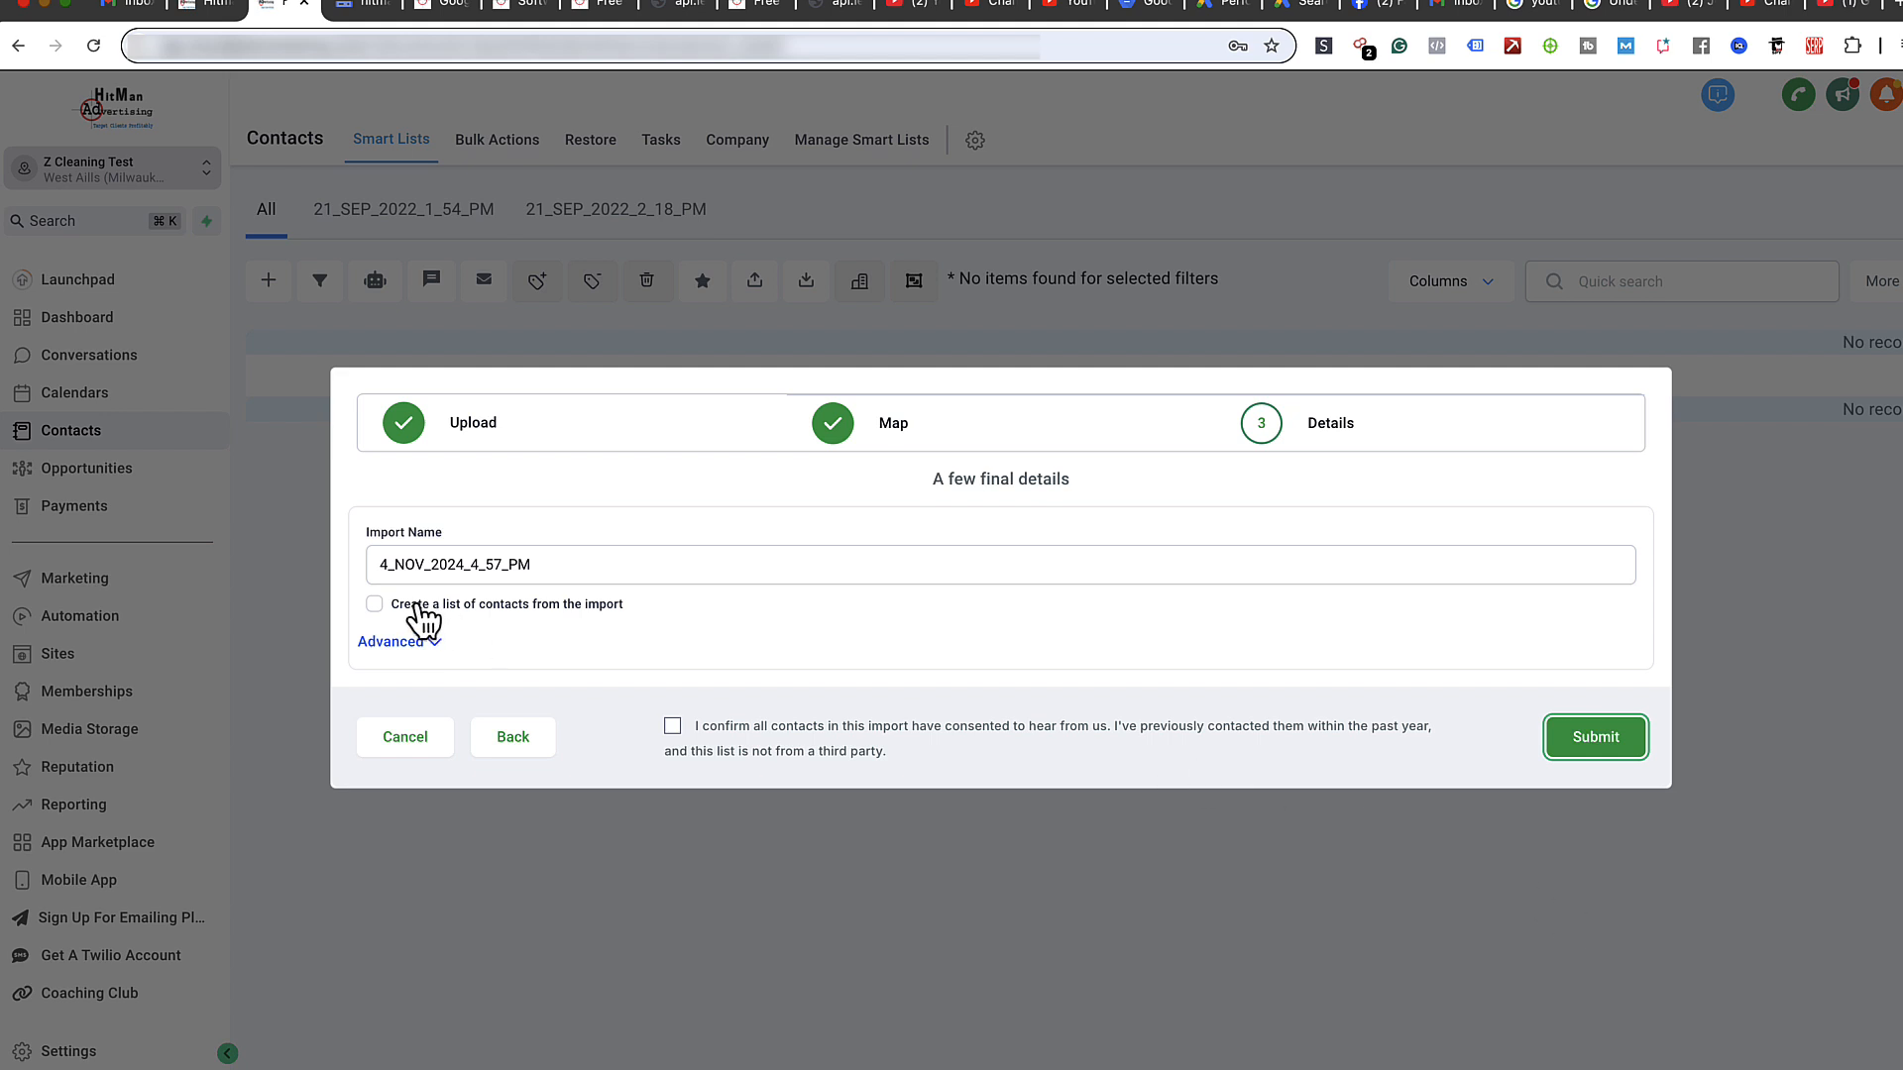
- Enable 'Create a list of contacts' and add the tag nov4-2024 under Advanced options
left_click(373, 605)
left_click(438, 644)
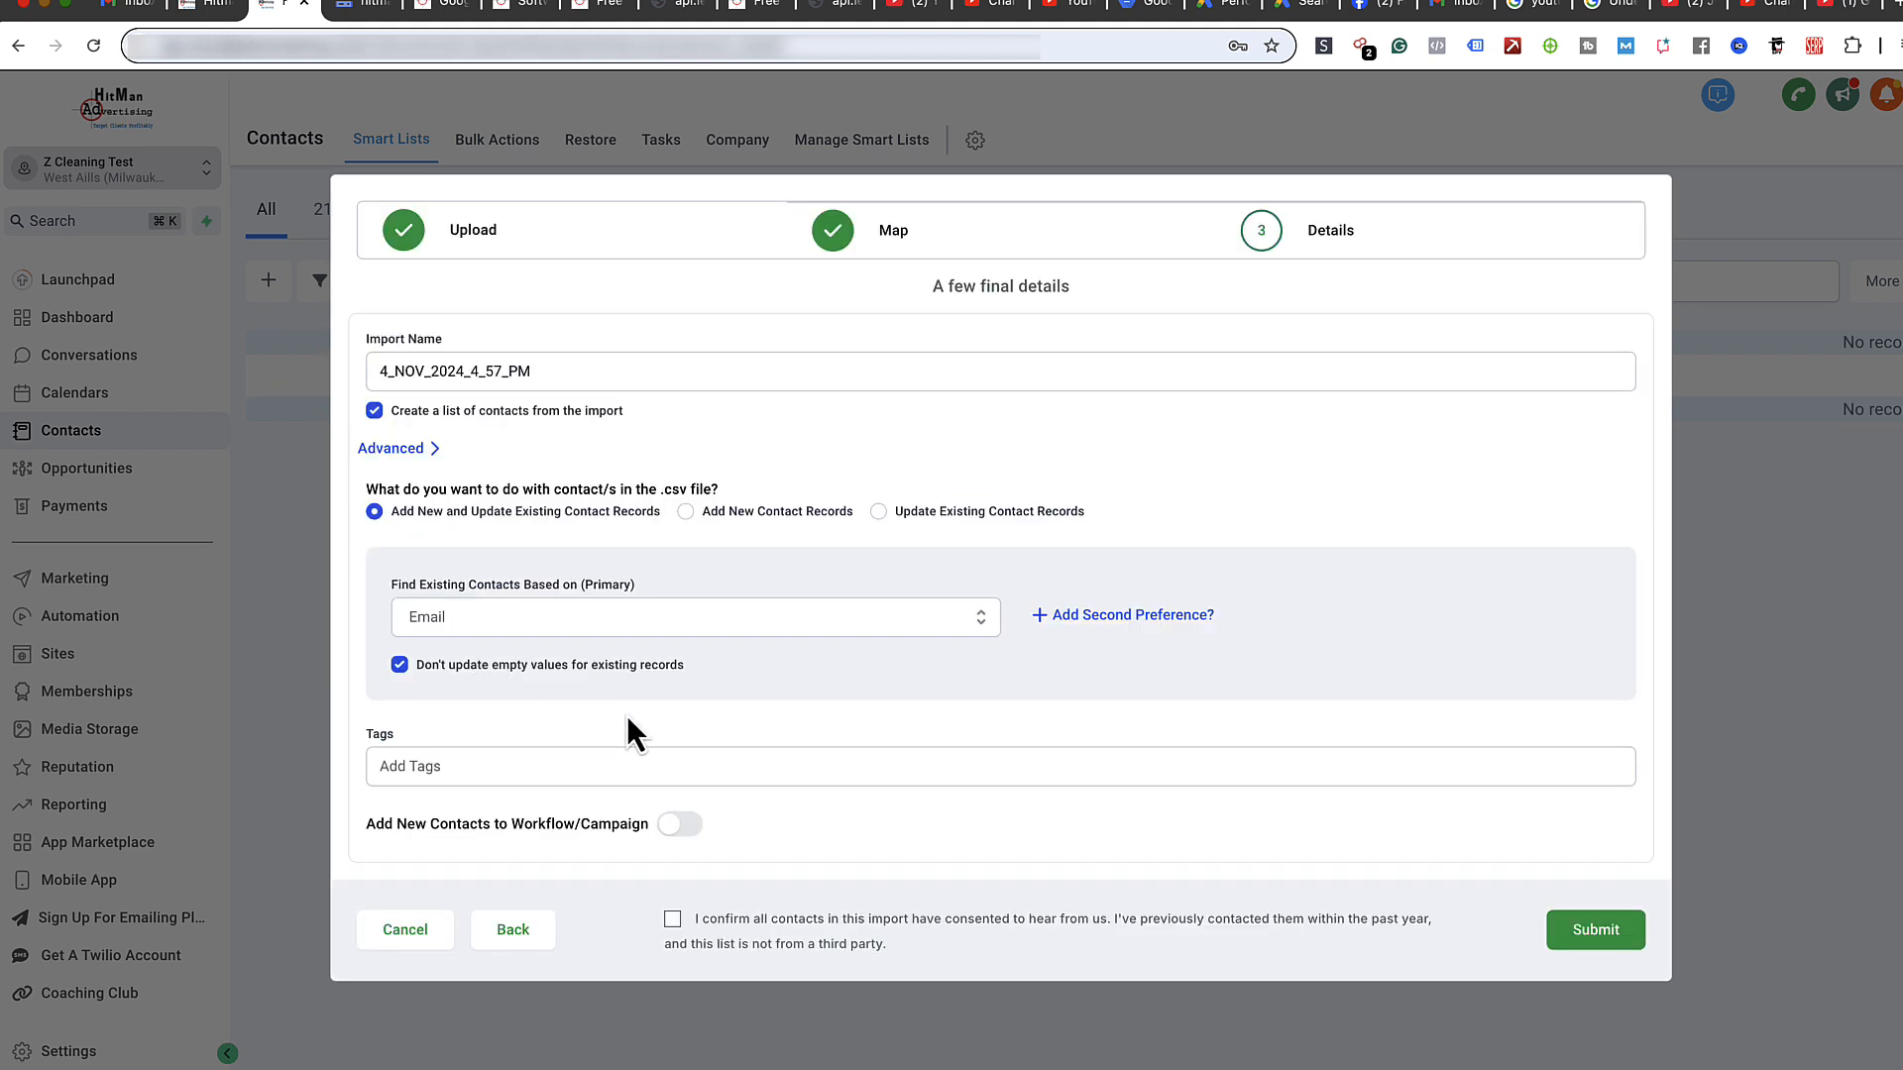
left_click(527, 763)
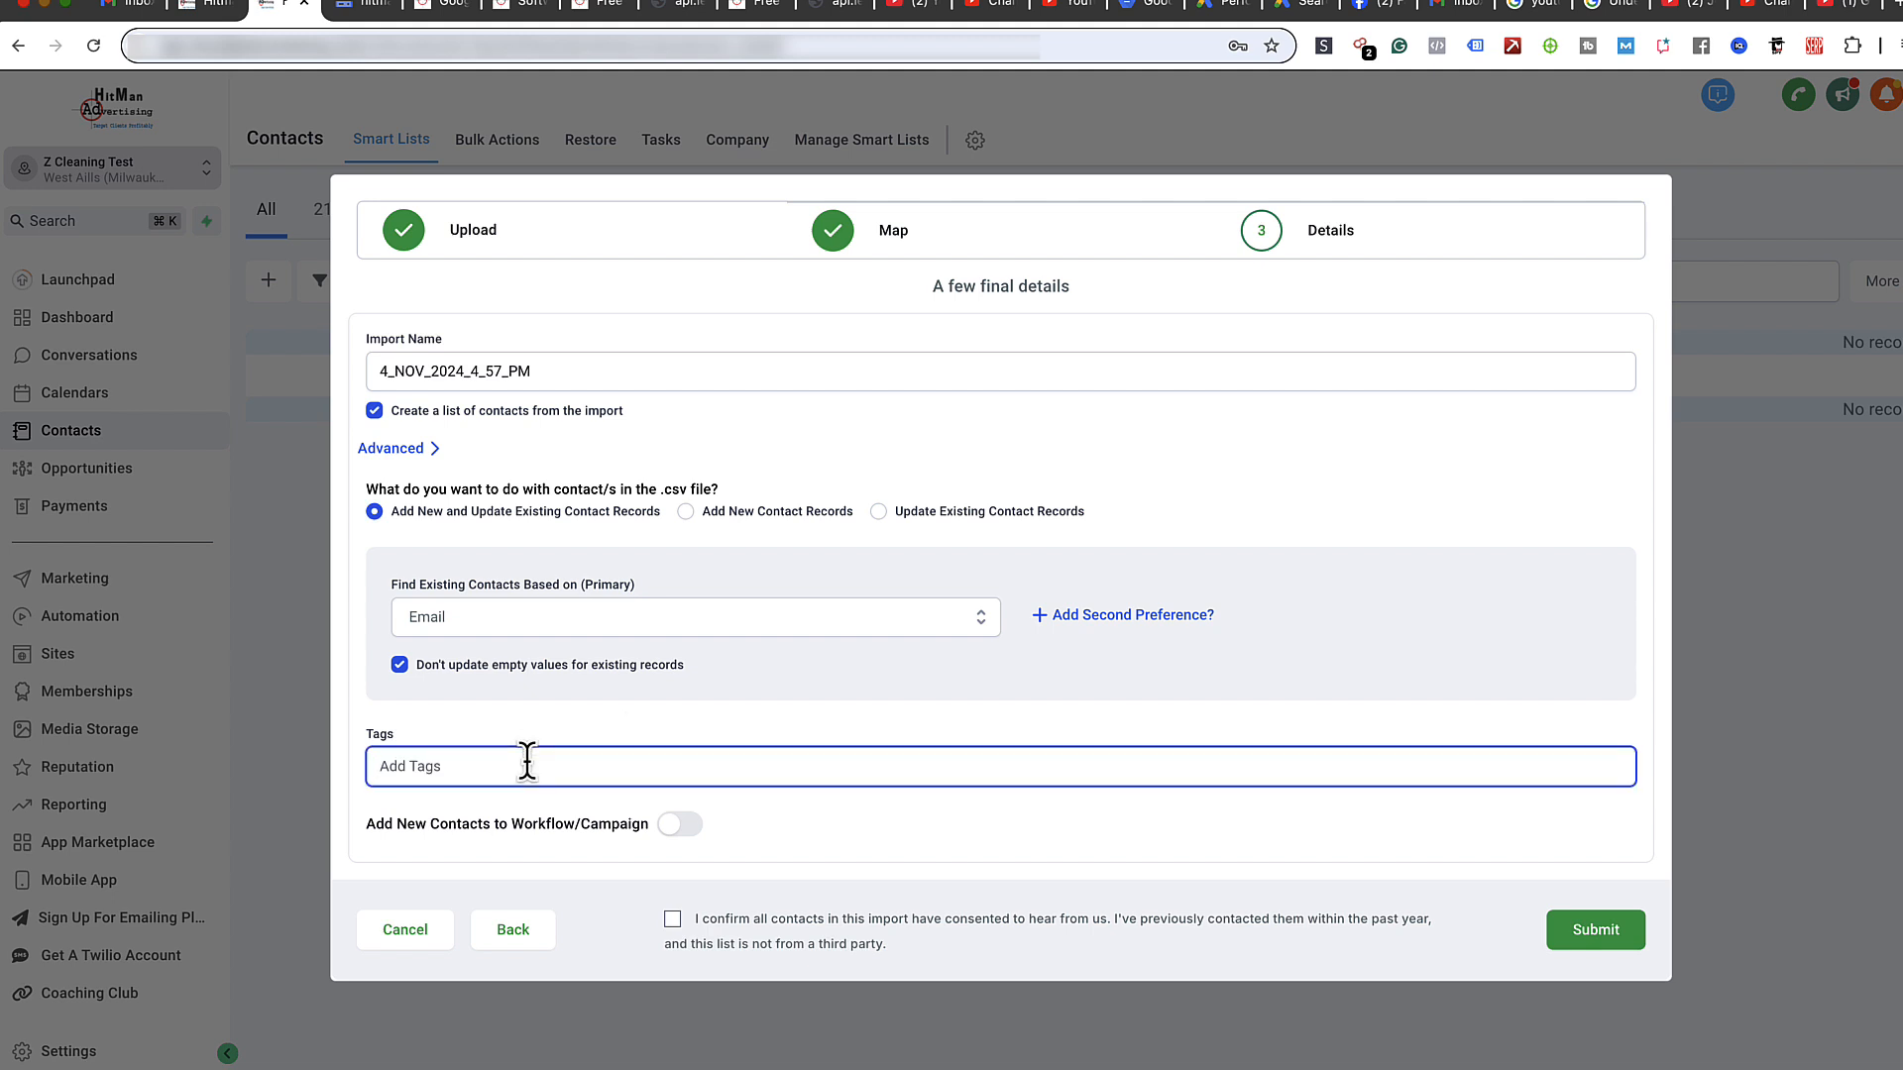
type("Nov4")
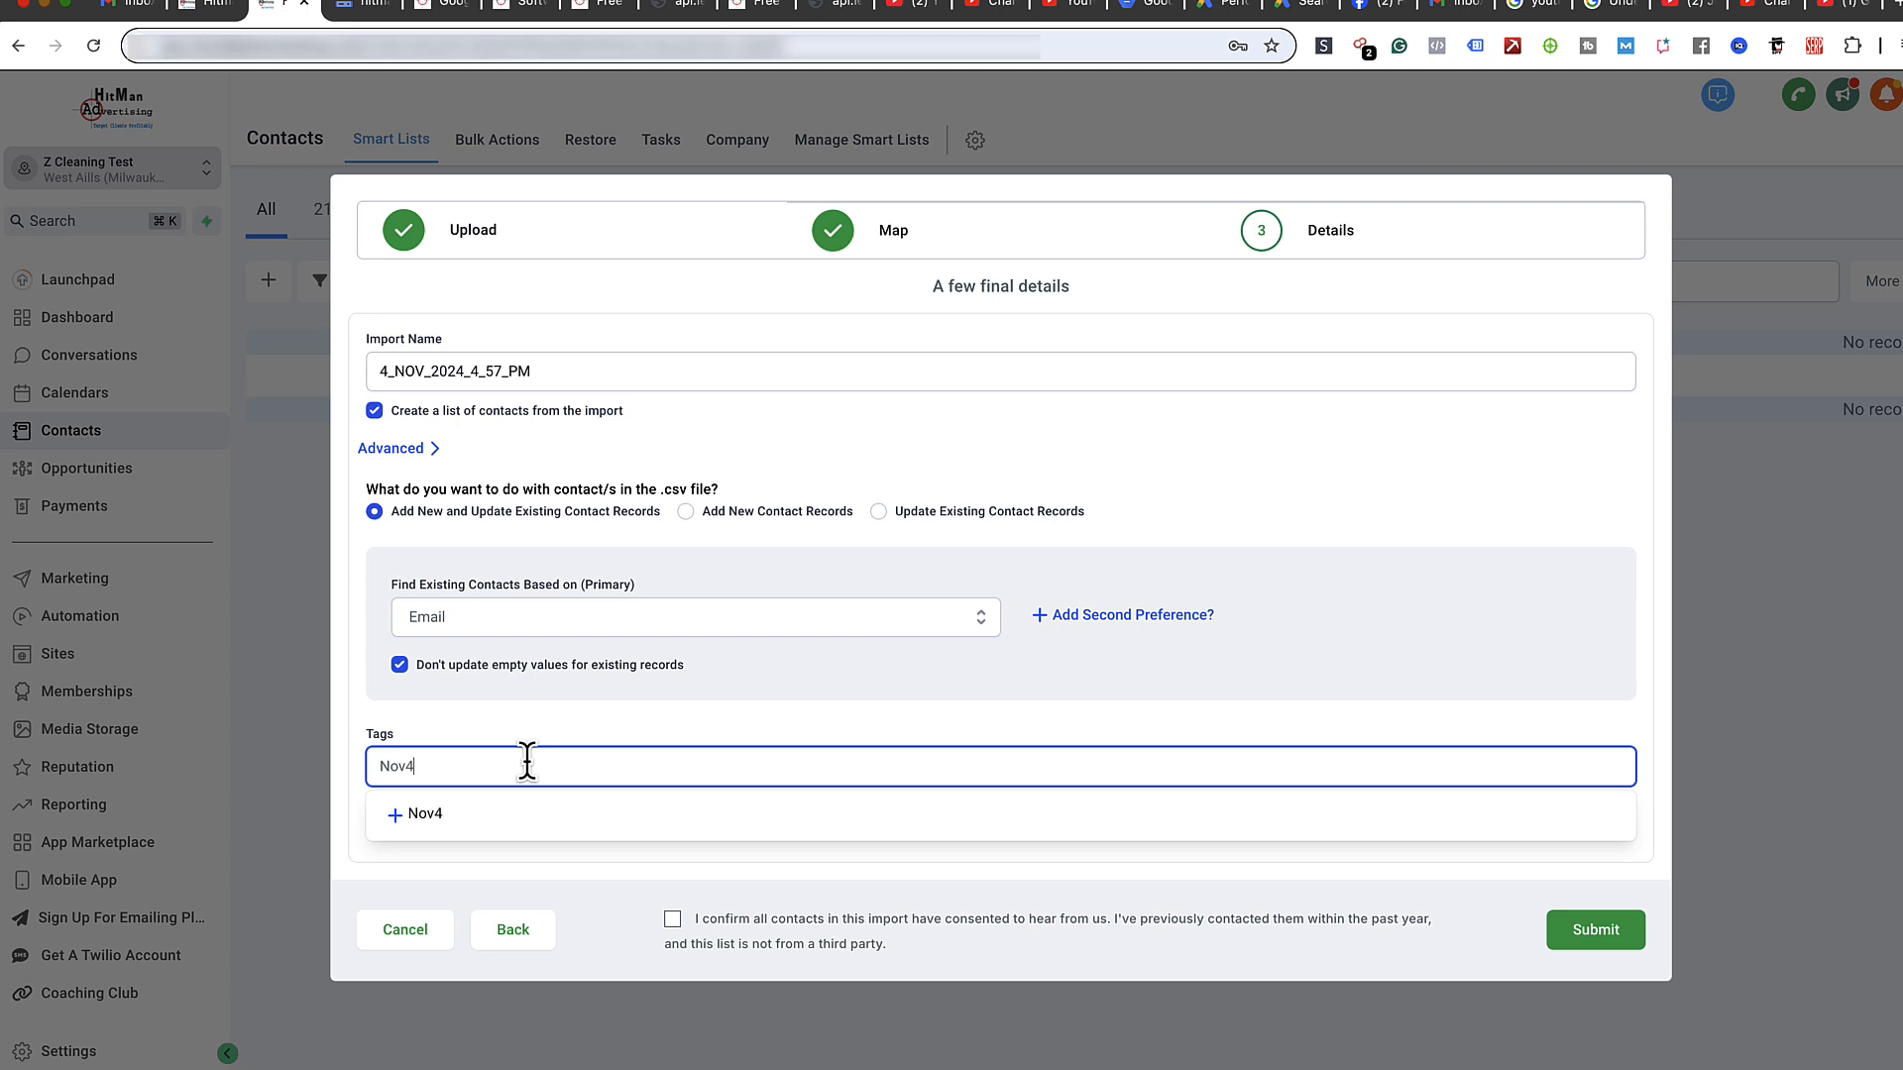
type("-2024")
left_click(456, 811)
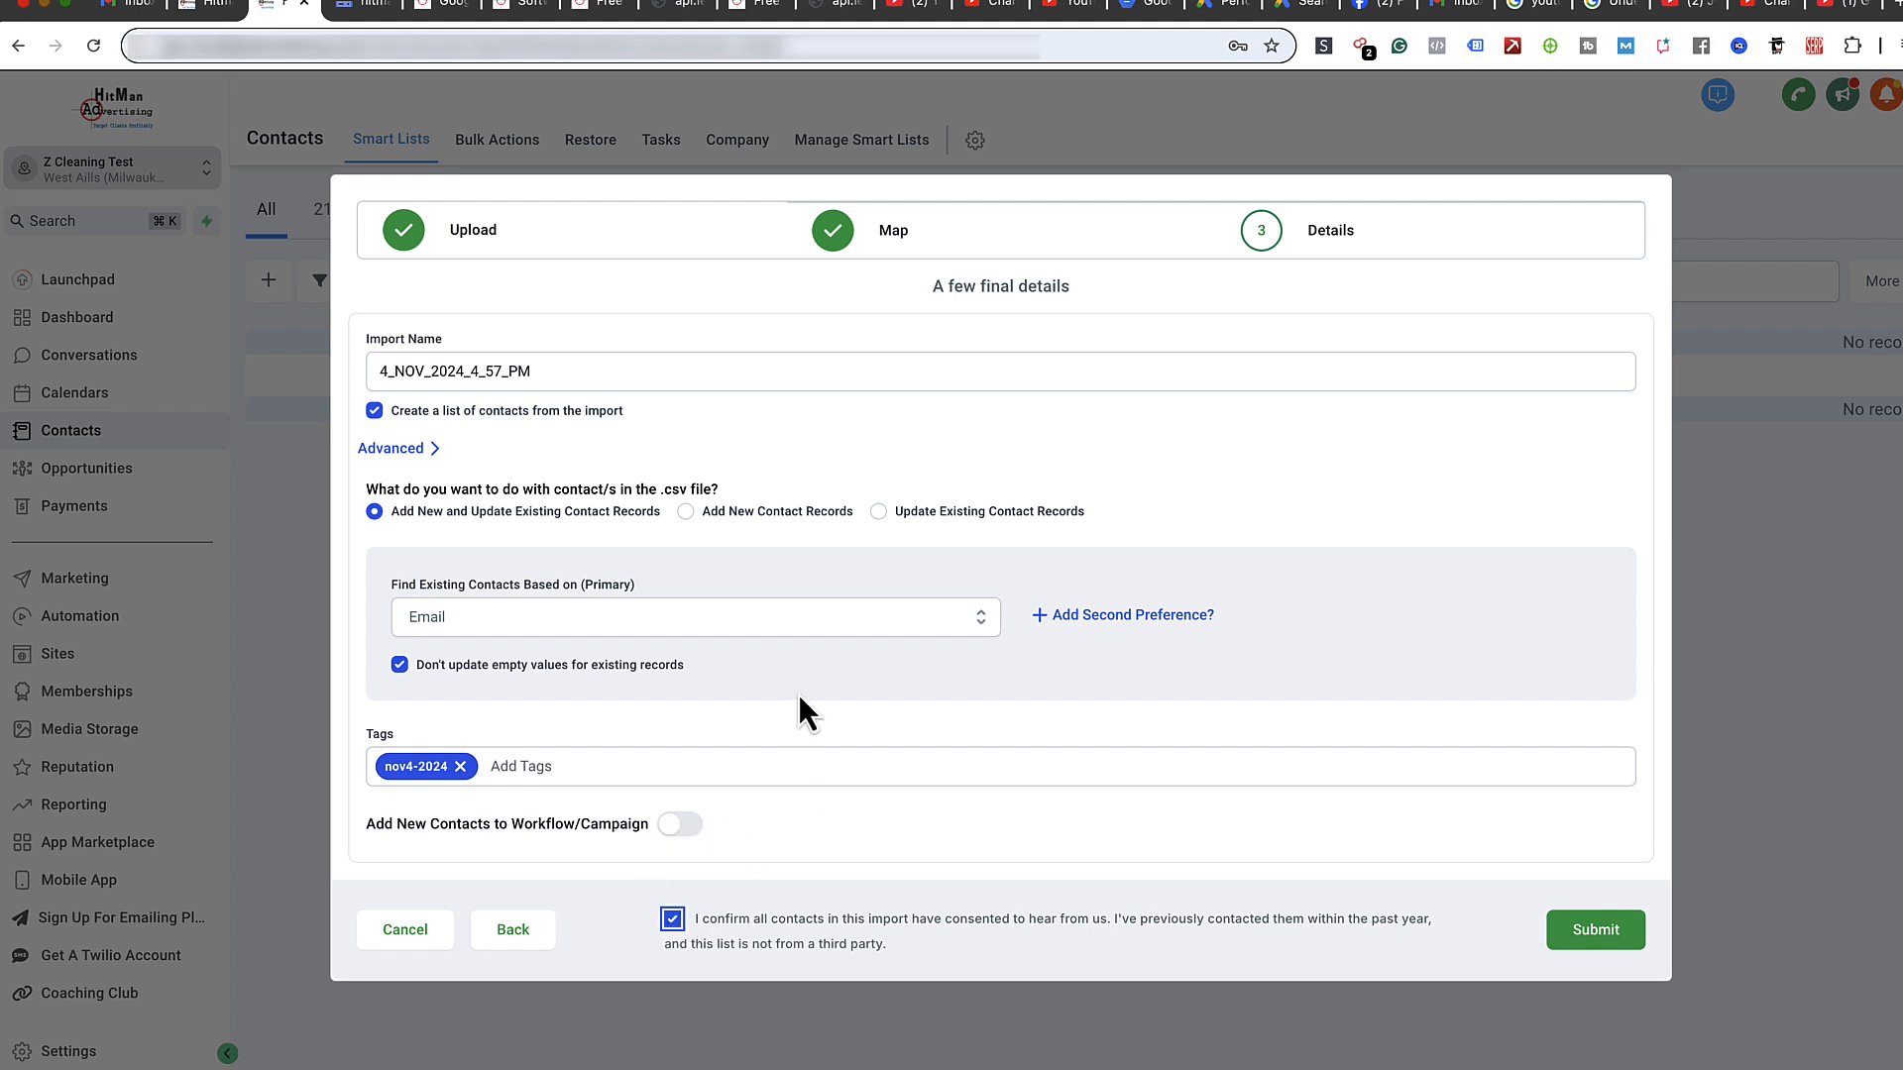
- Add Phone as a secondary field for matching existing contacts after Email
left_click(1130, 616)
left_click(776, 687)
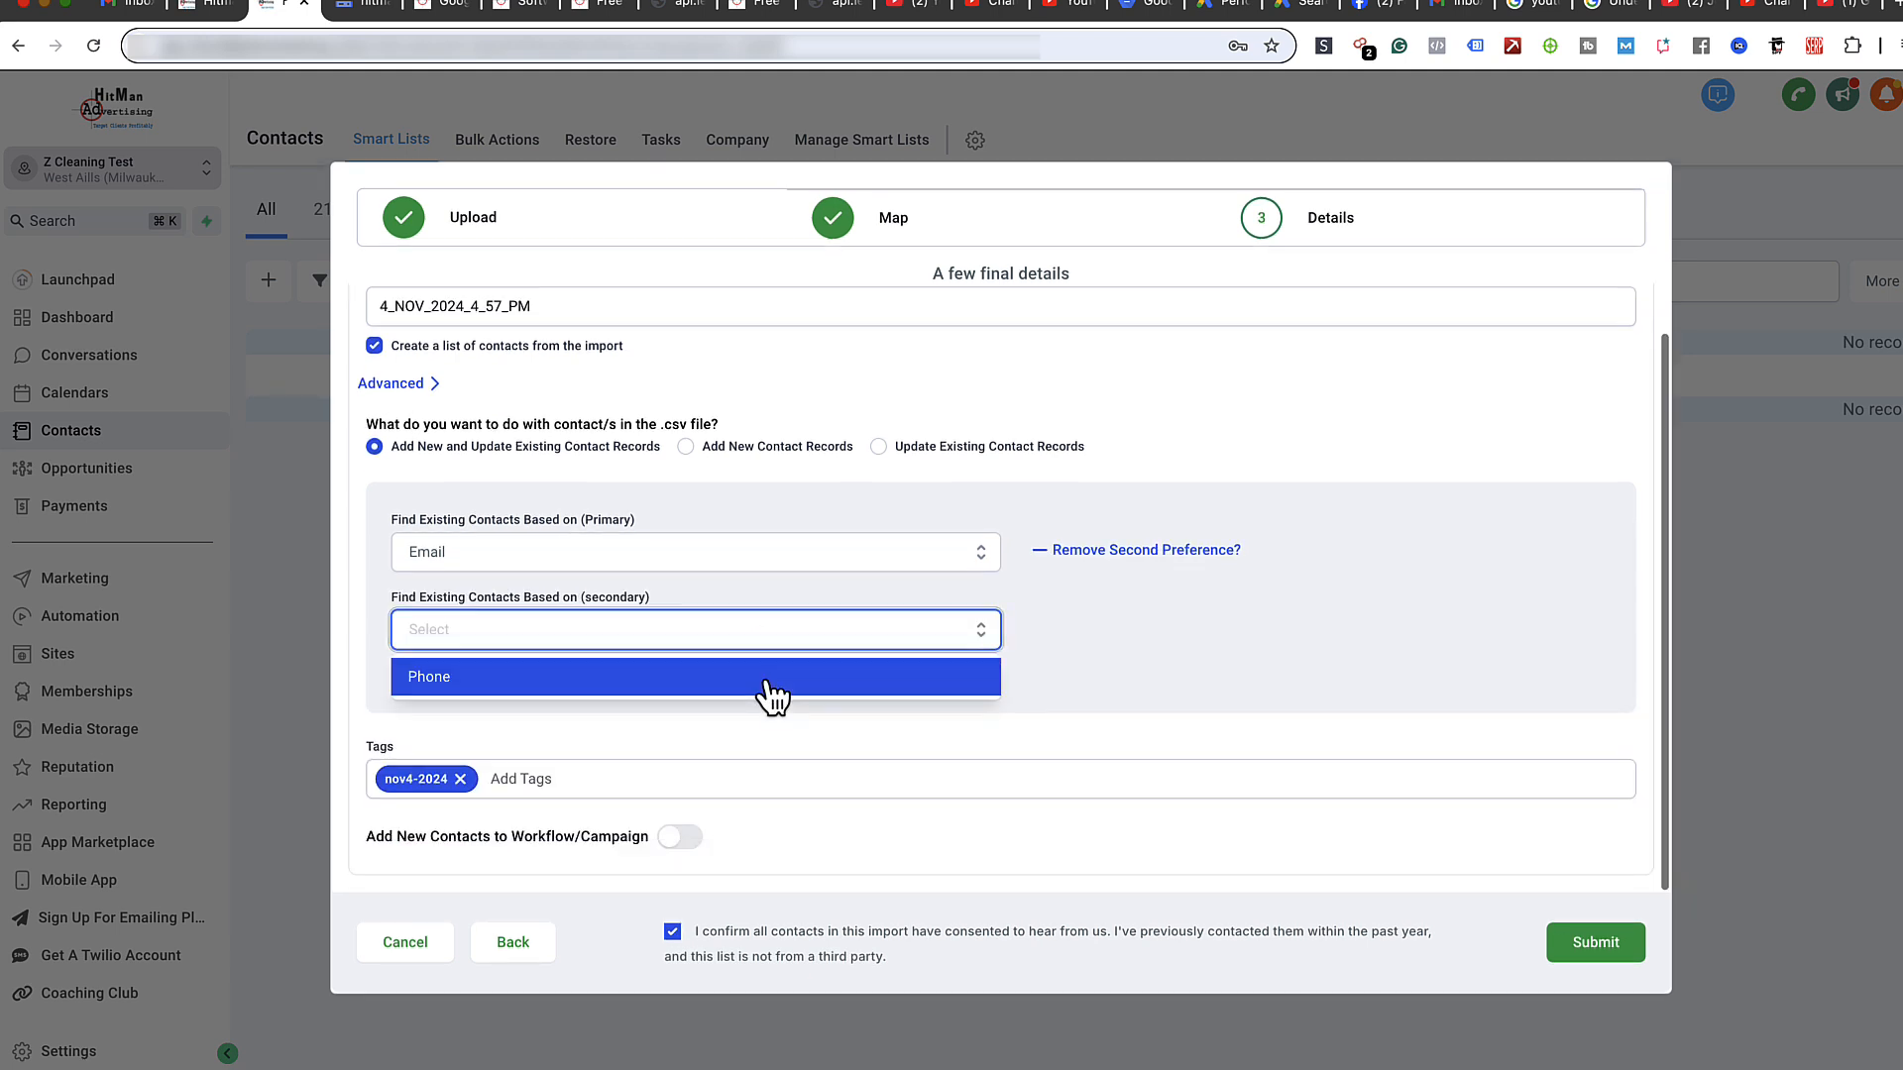
left_click(513, 682)
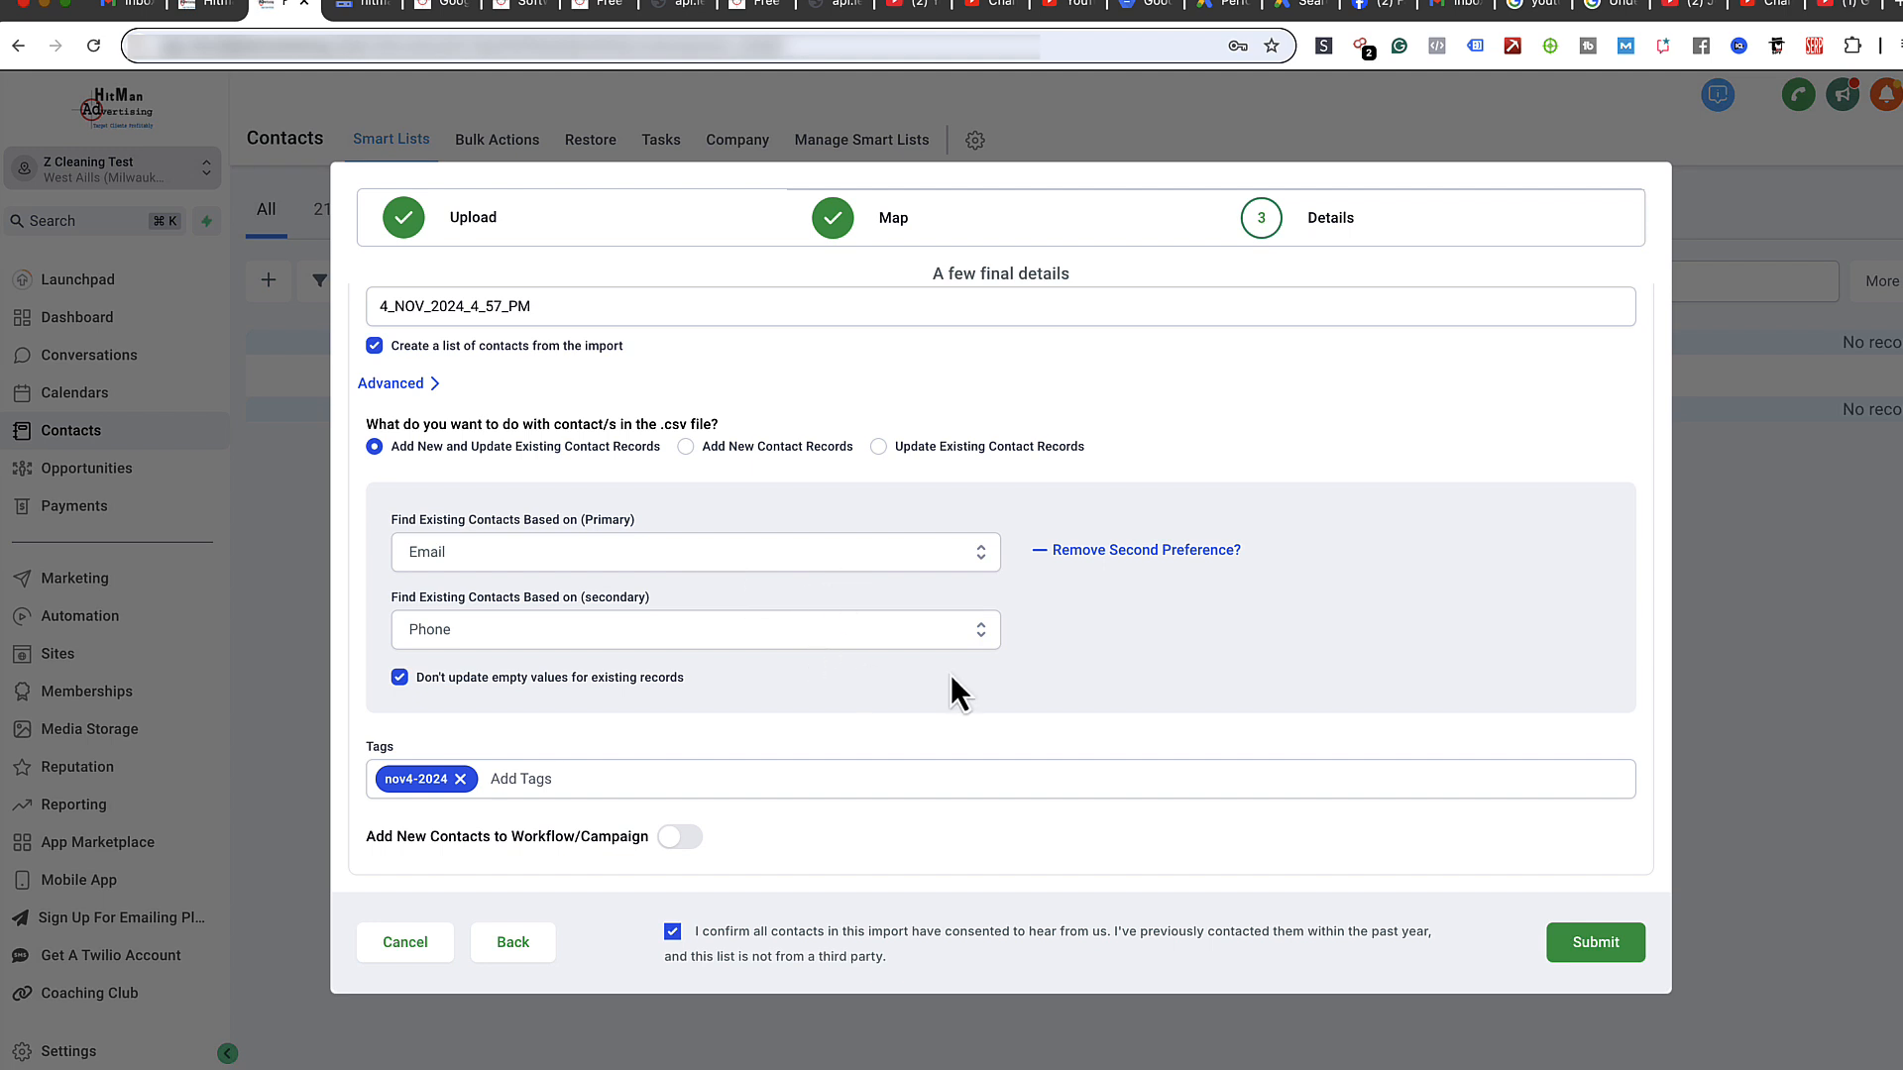
- Review the advanced import options and submit the nov4-2024 import
left_click(384, 381)
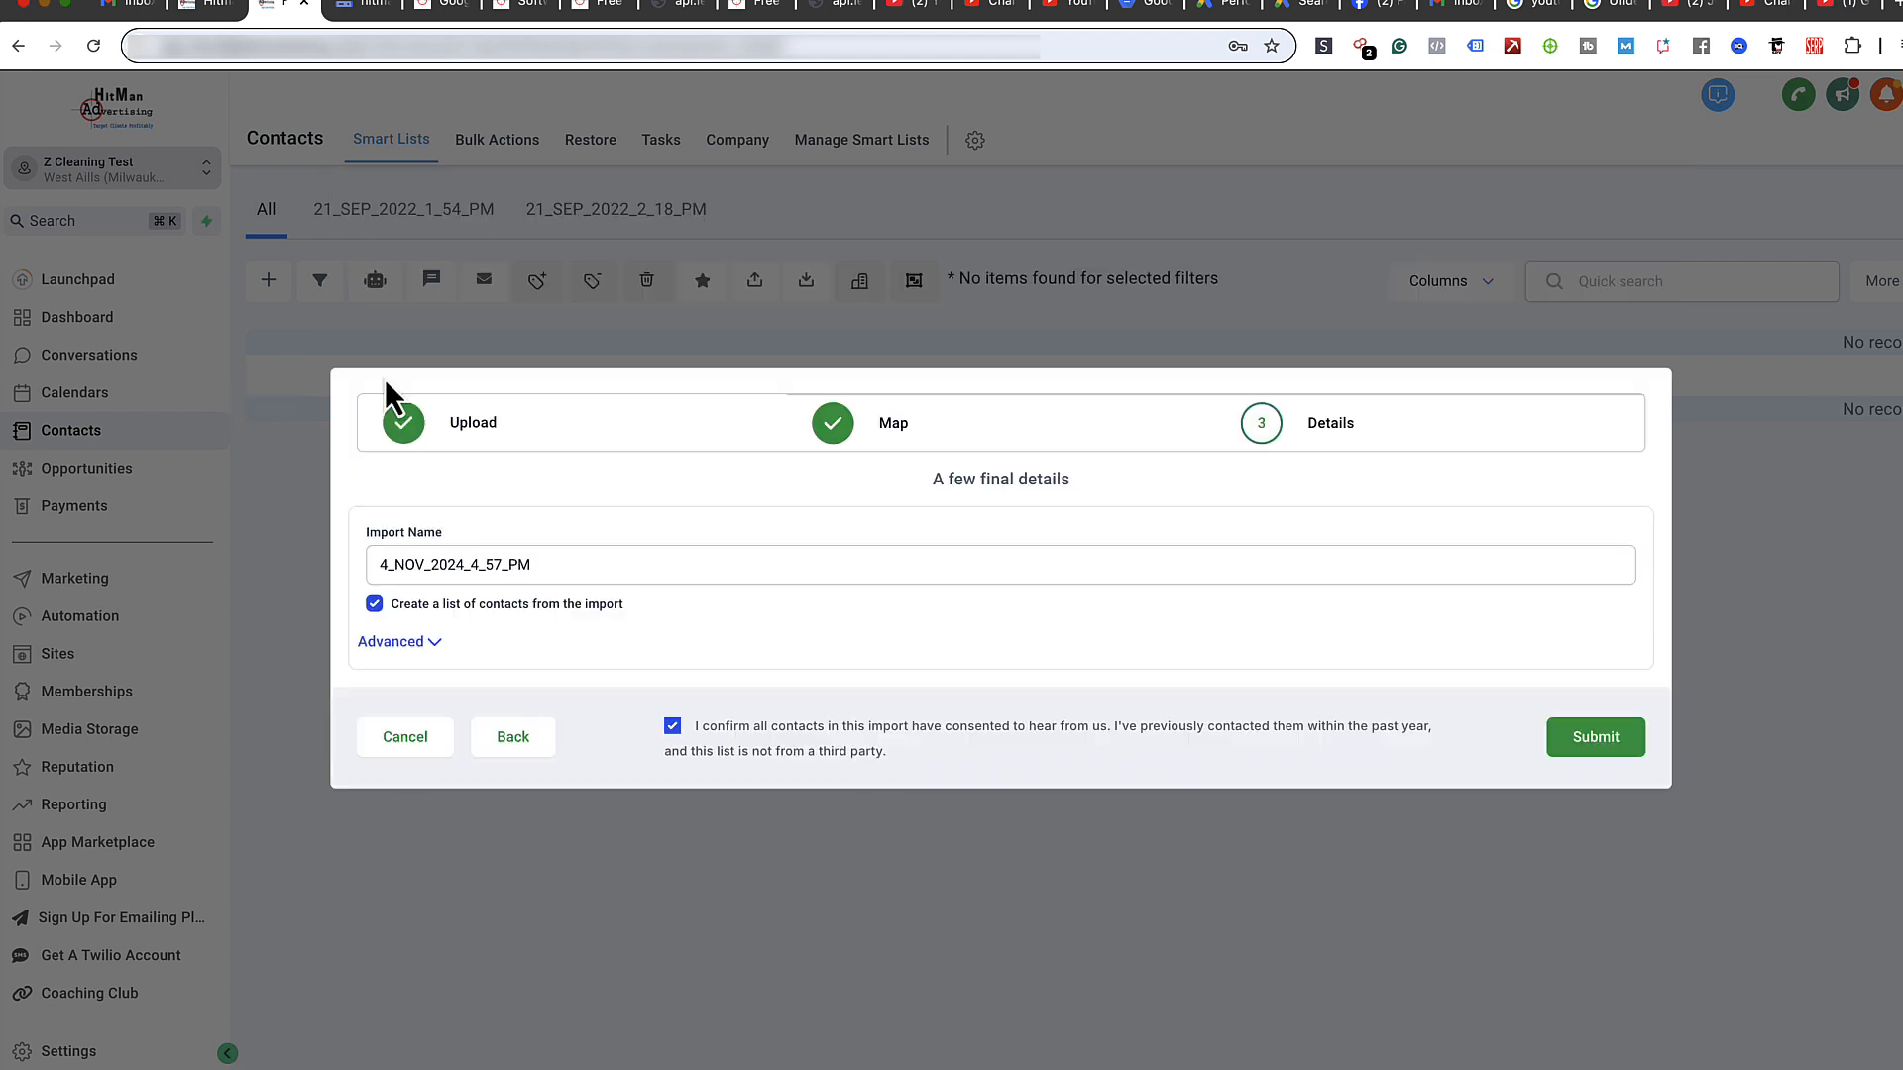
left_click(406, 642)
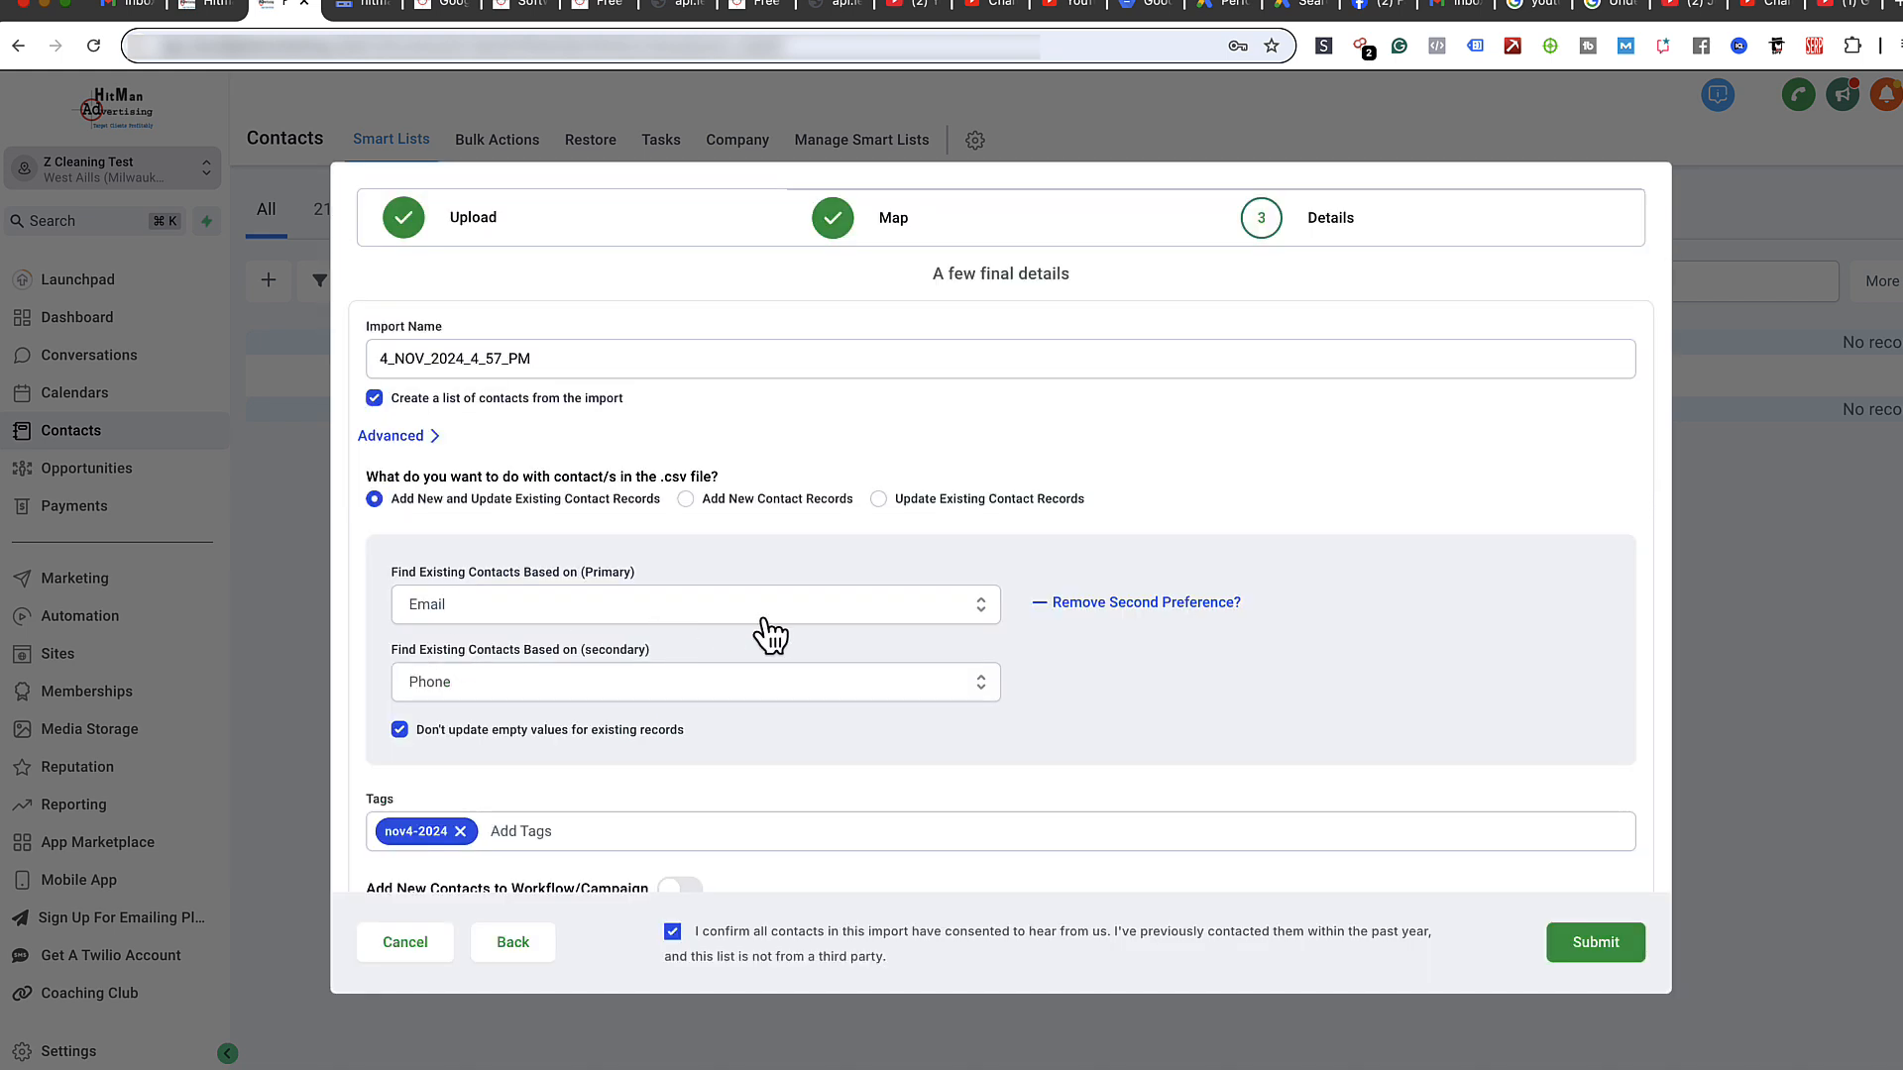
scroll(969, 671, "down", 1)
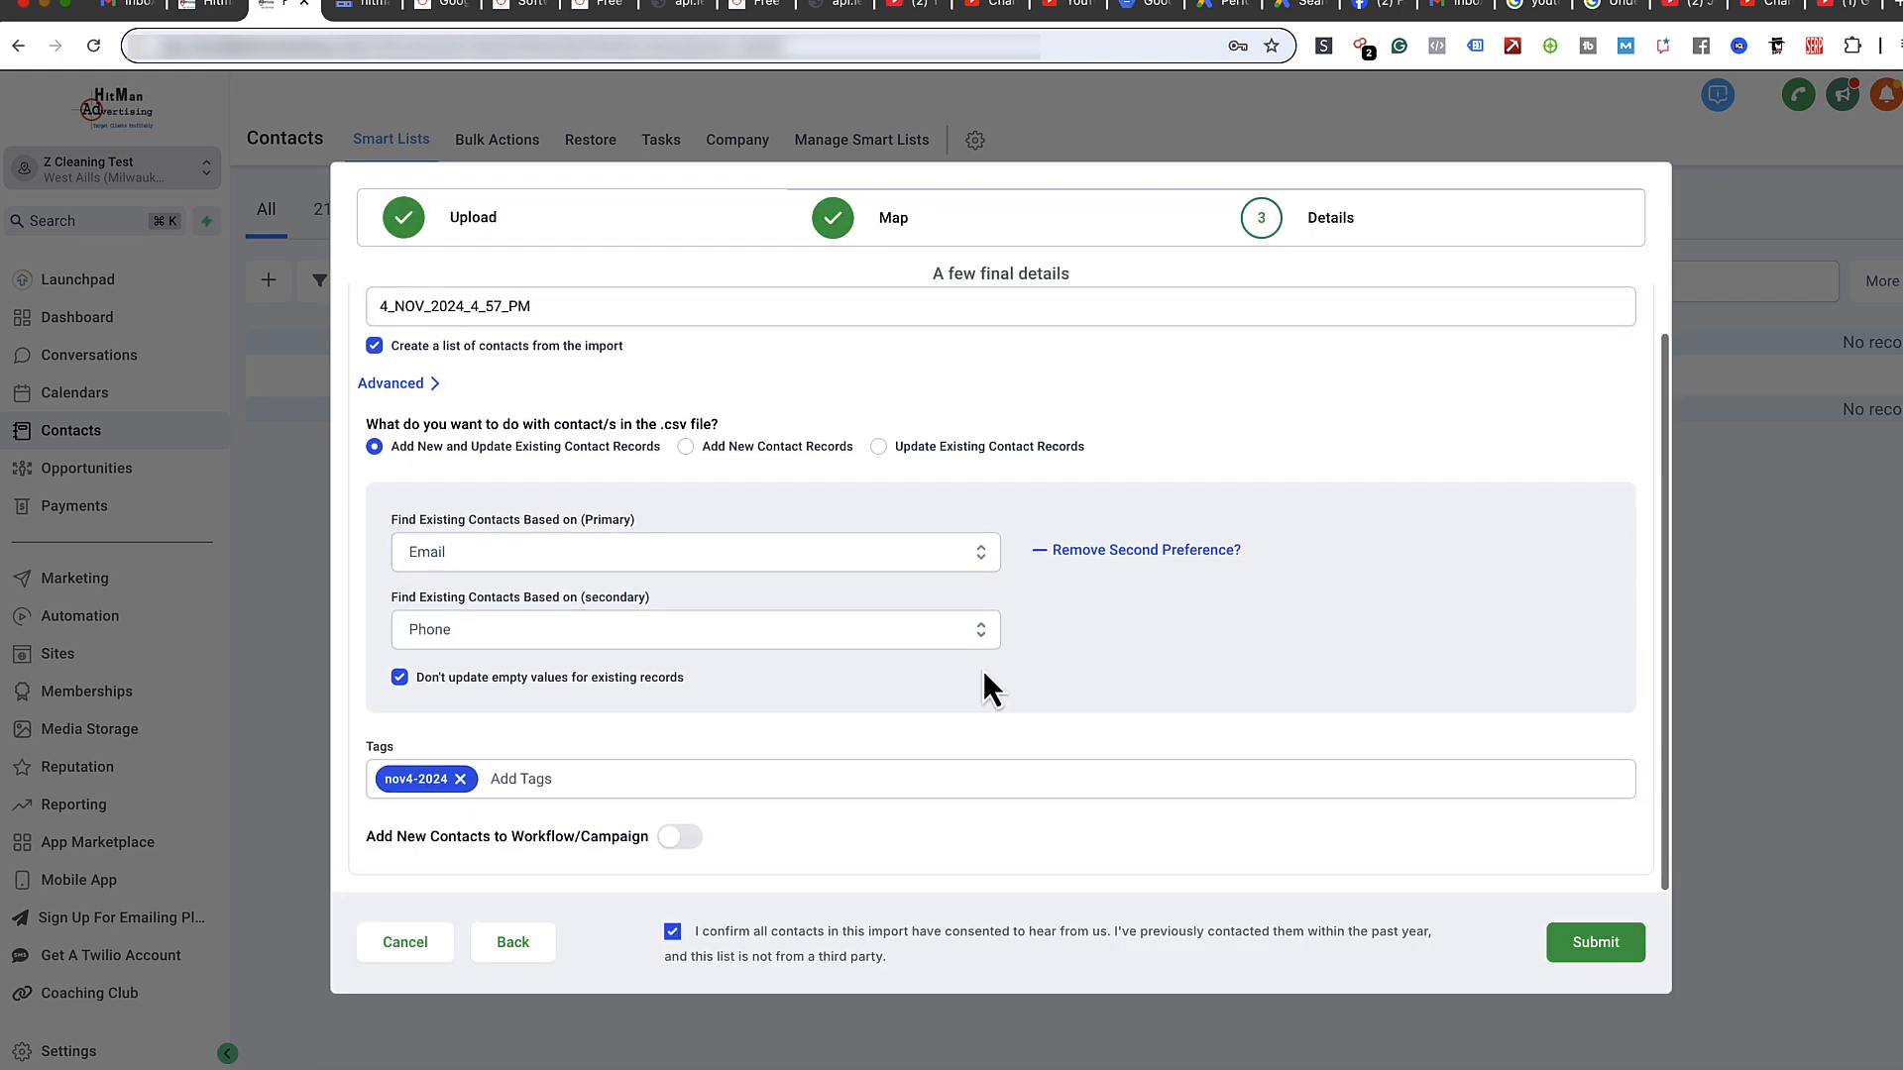
scroll(983, 670, "up", 1)
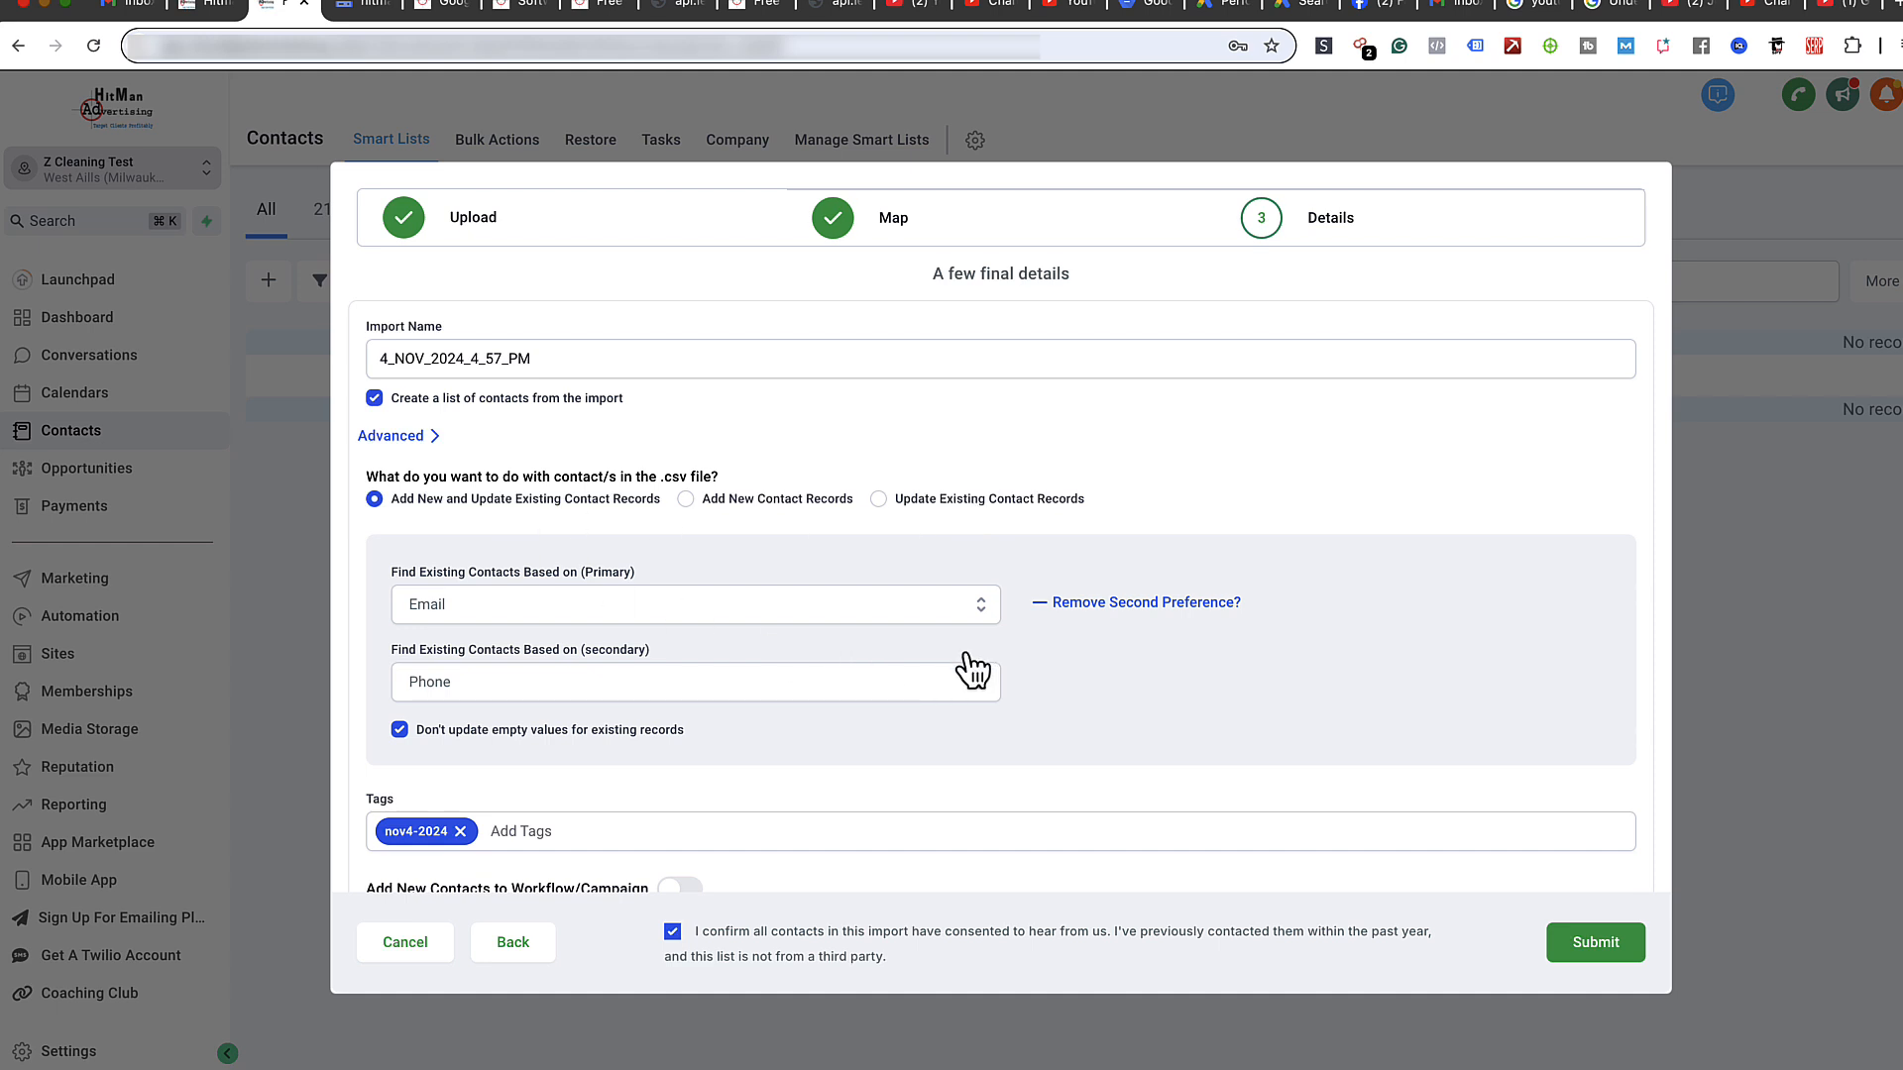
scroll(972, 666, "down", 1)
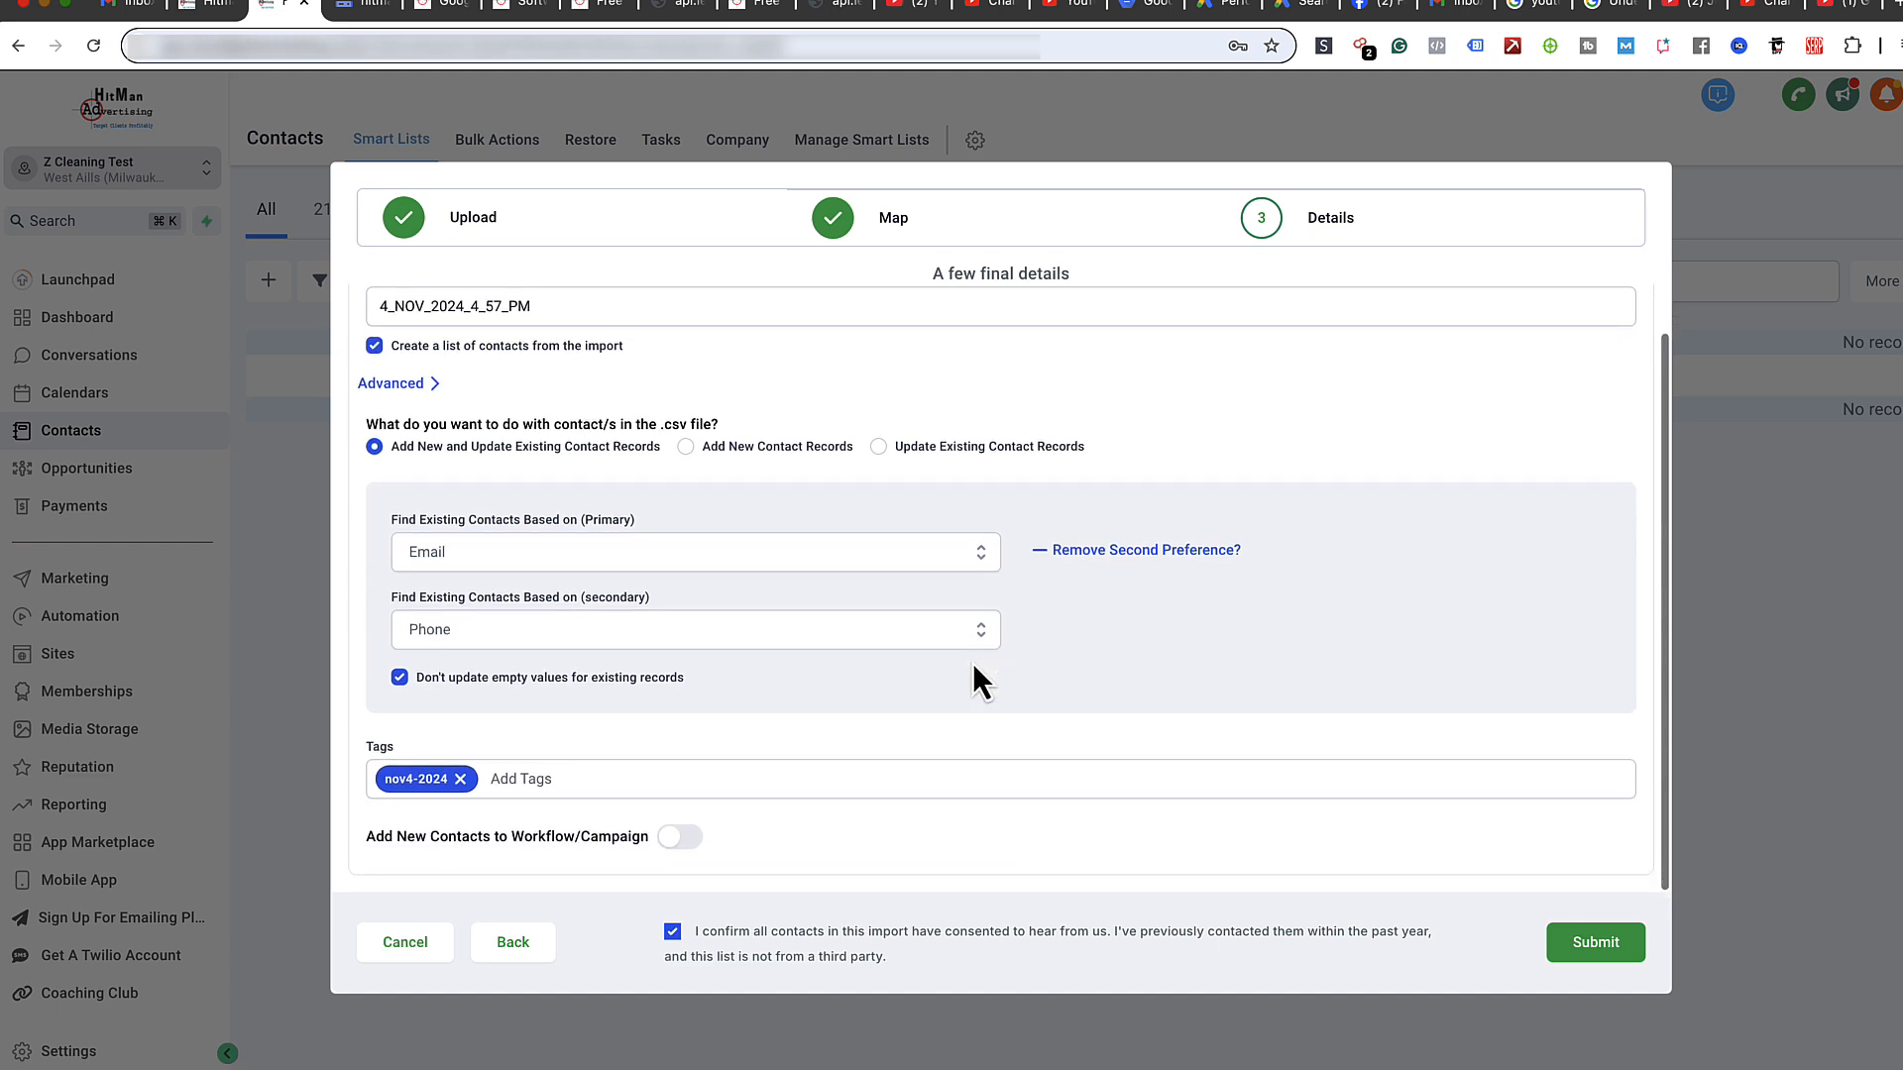
left_click(1606, 943)
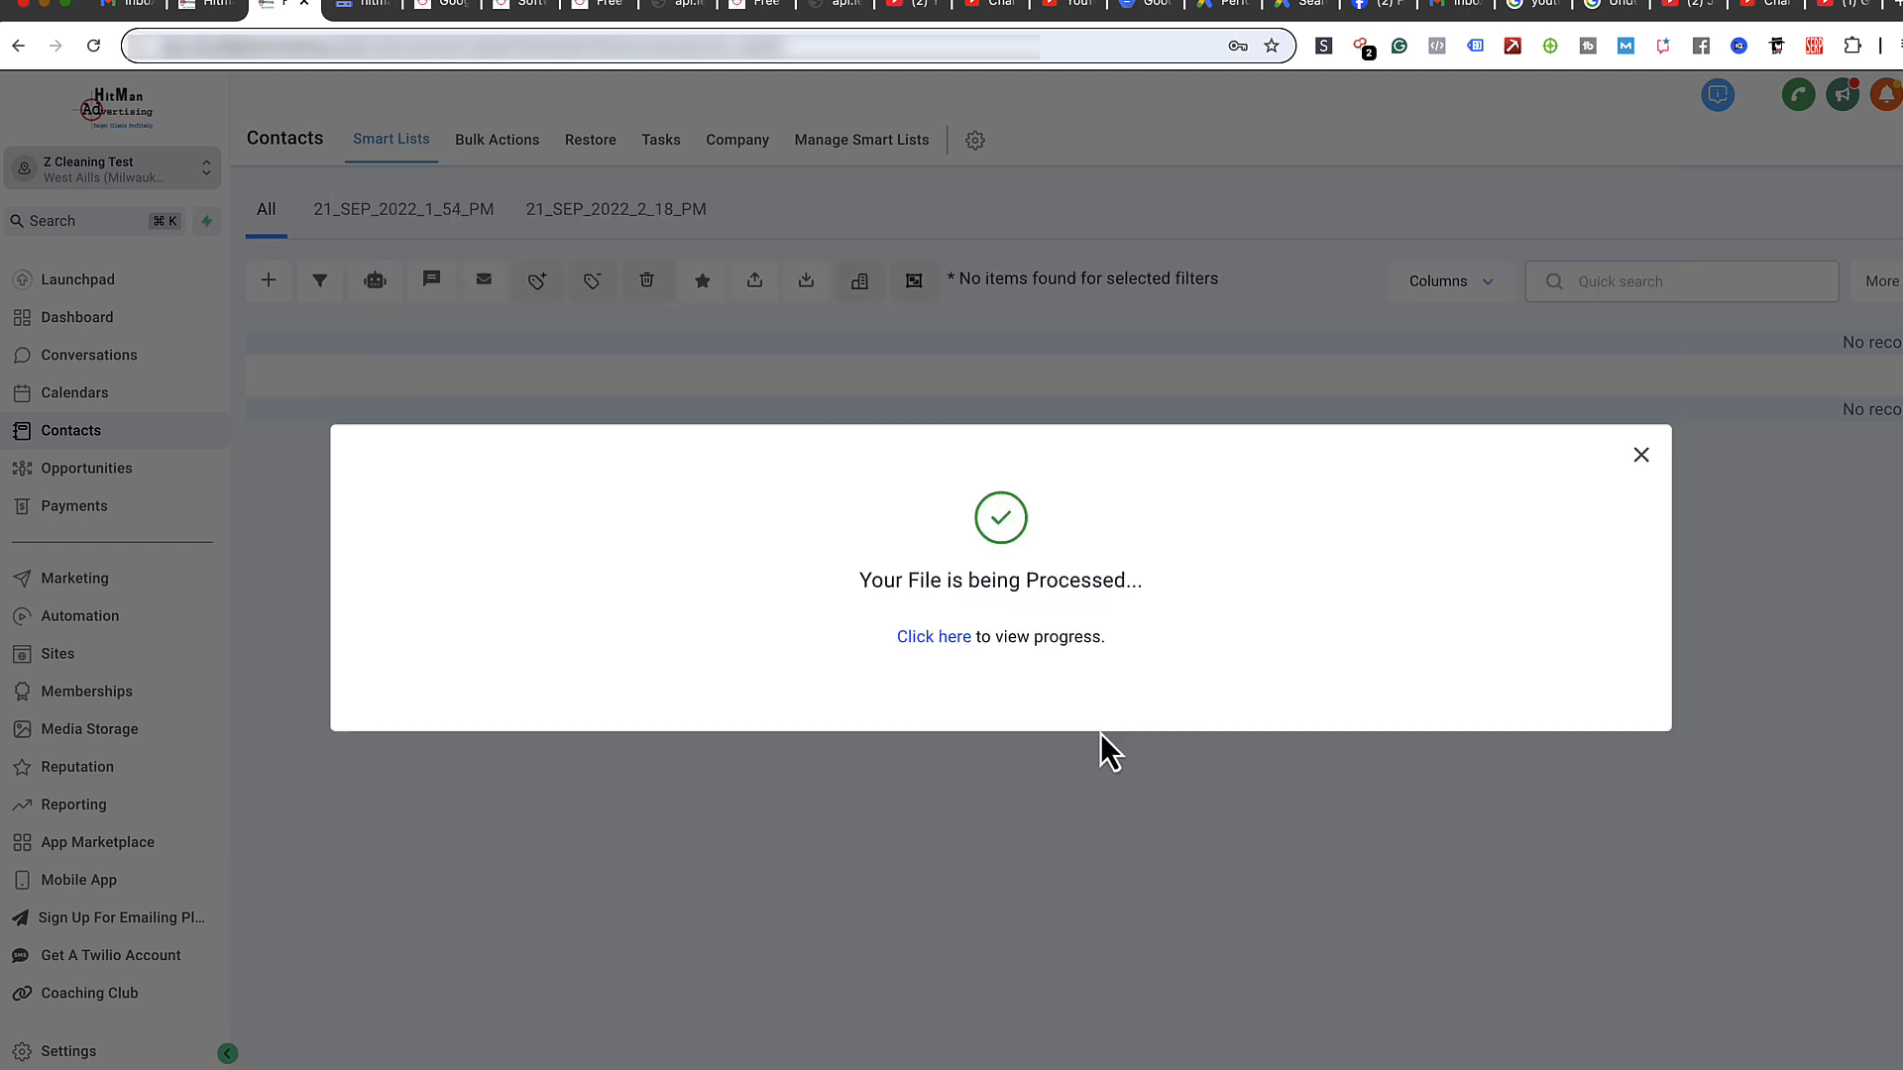
- Check the import details until Complete, then return to Contacts showing six nov4-2024 records
left_click(932, 640)
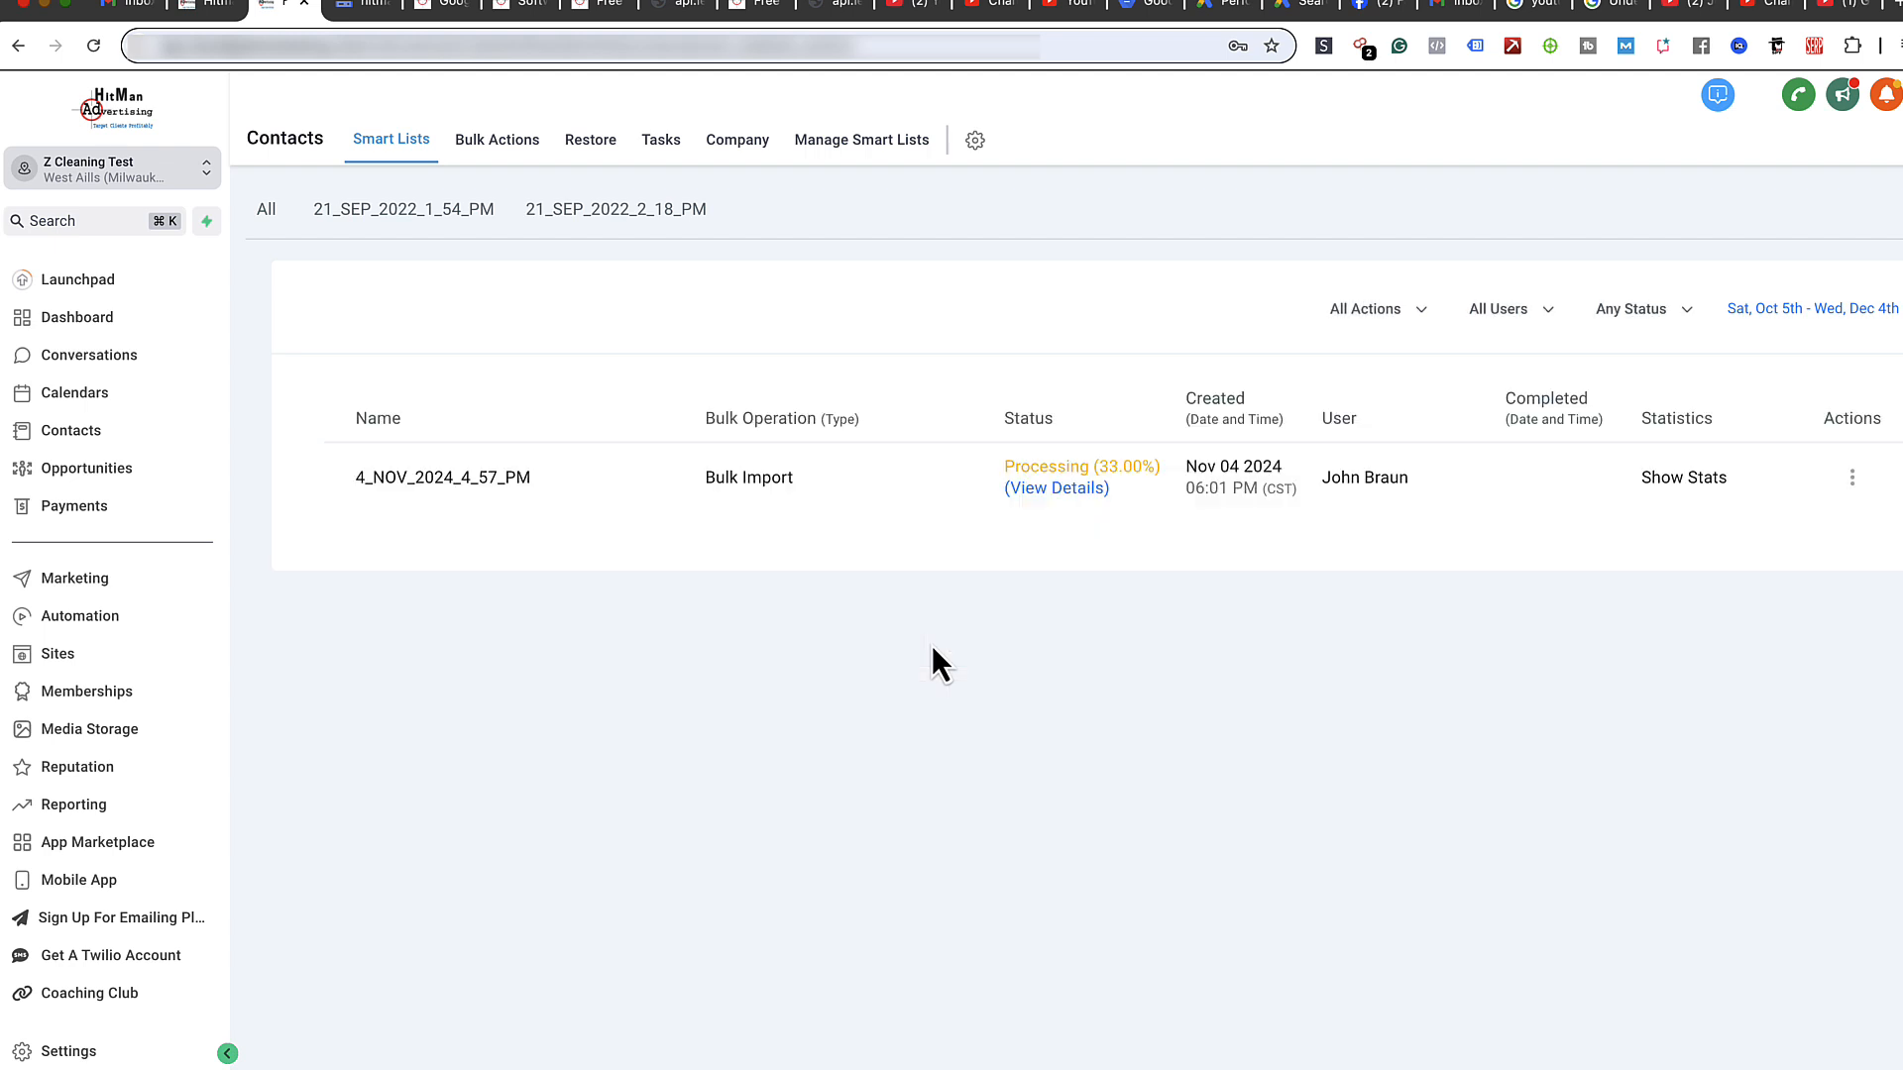
left_click(1071, 490)
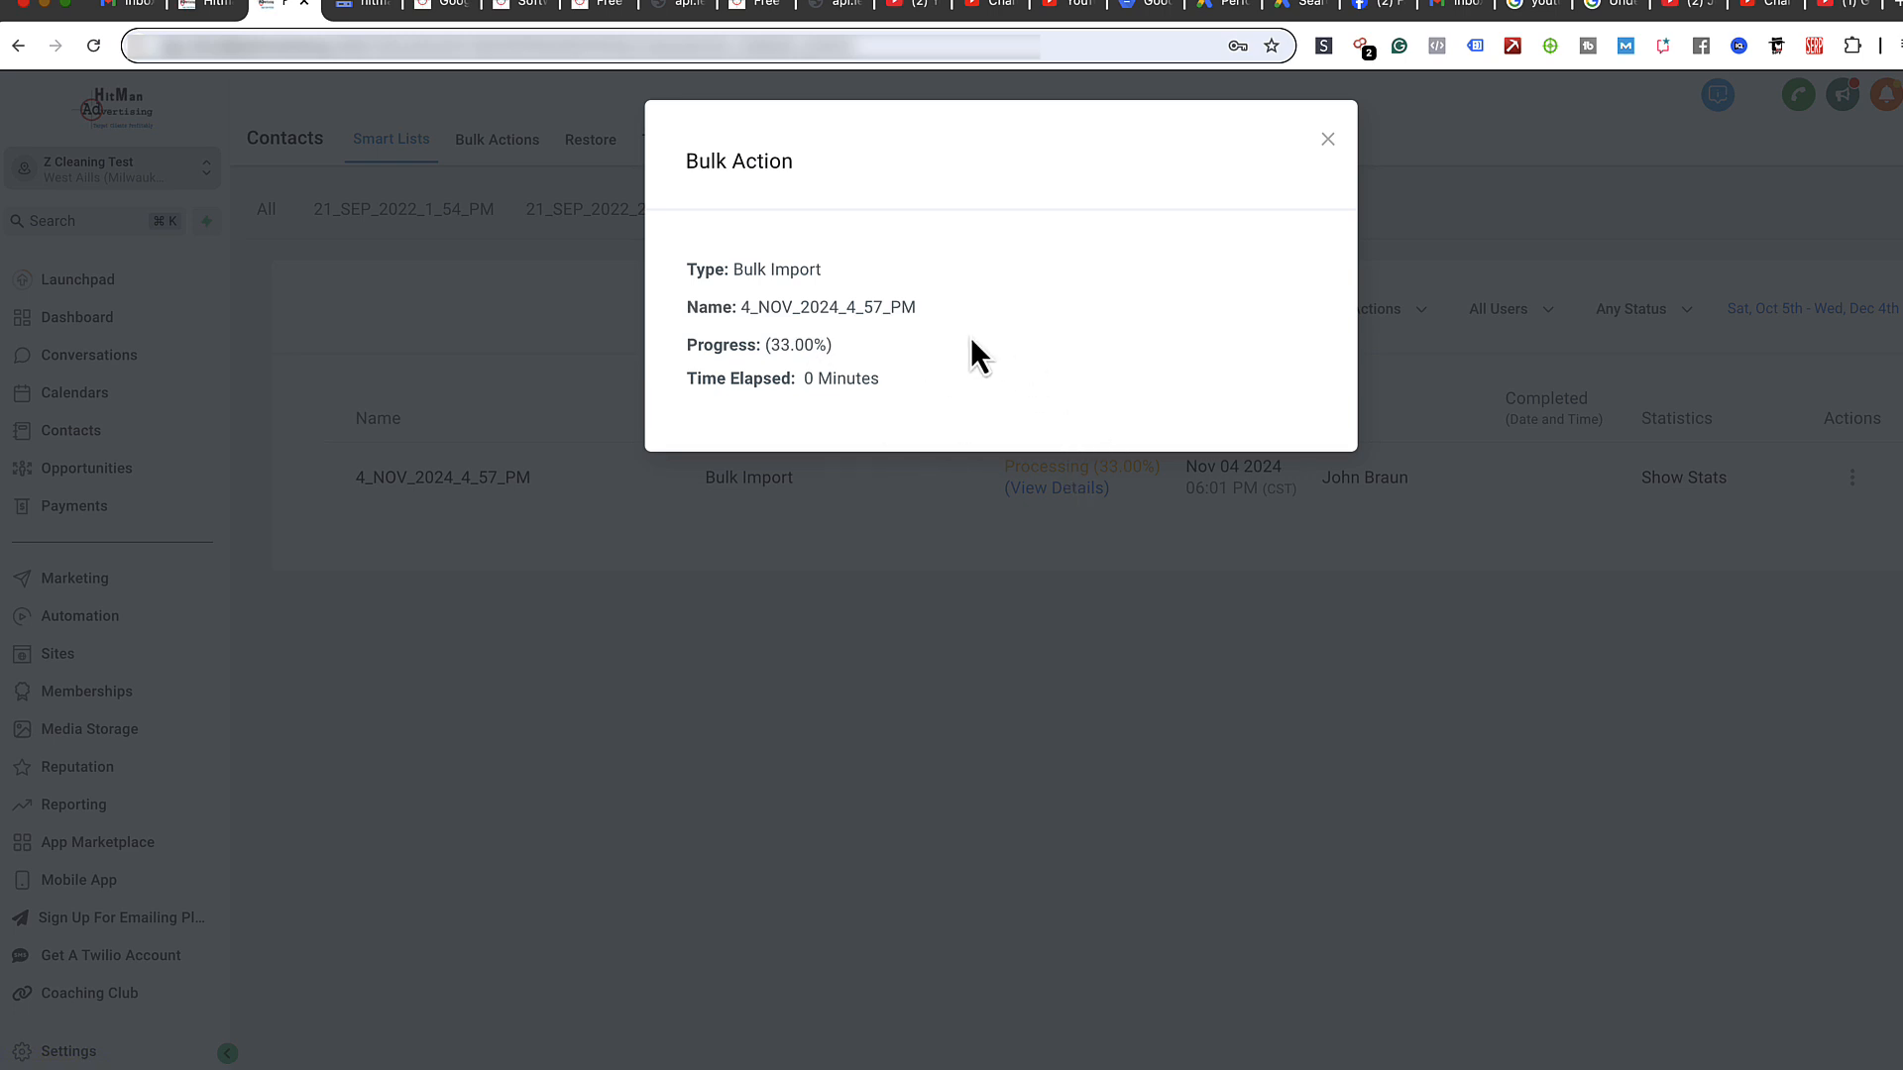
left_click(1328, 140)
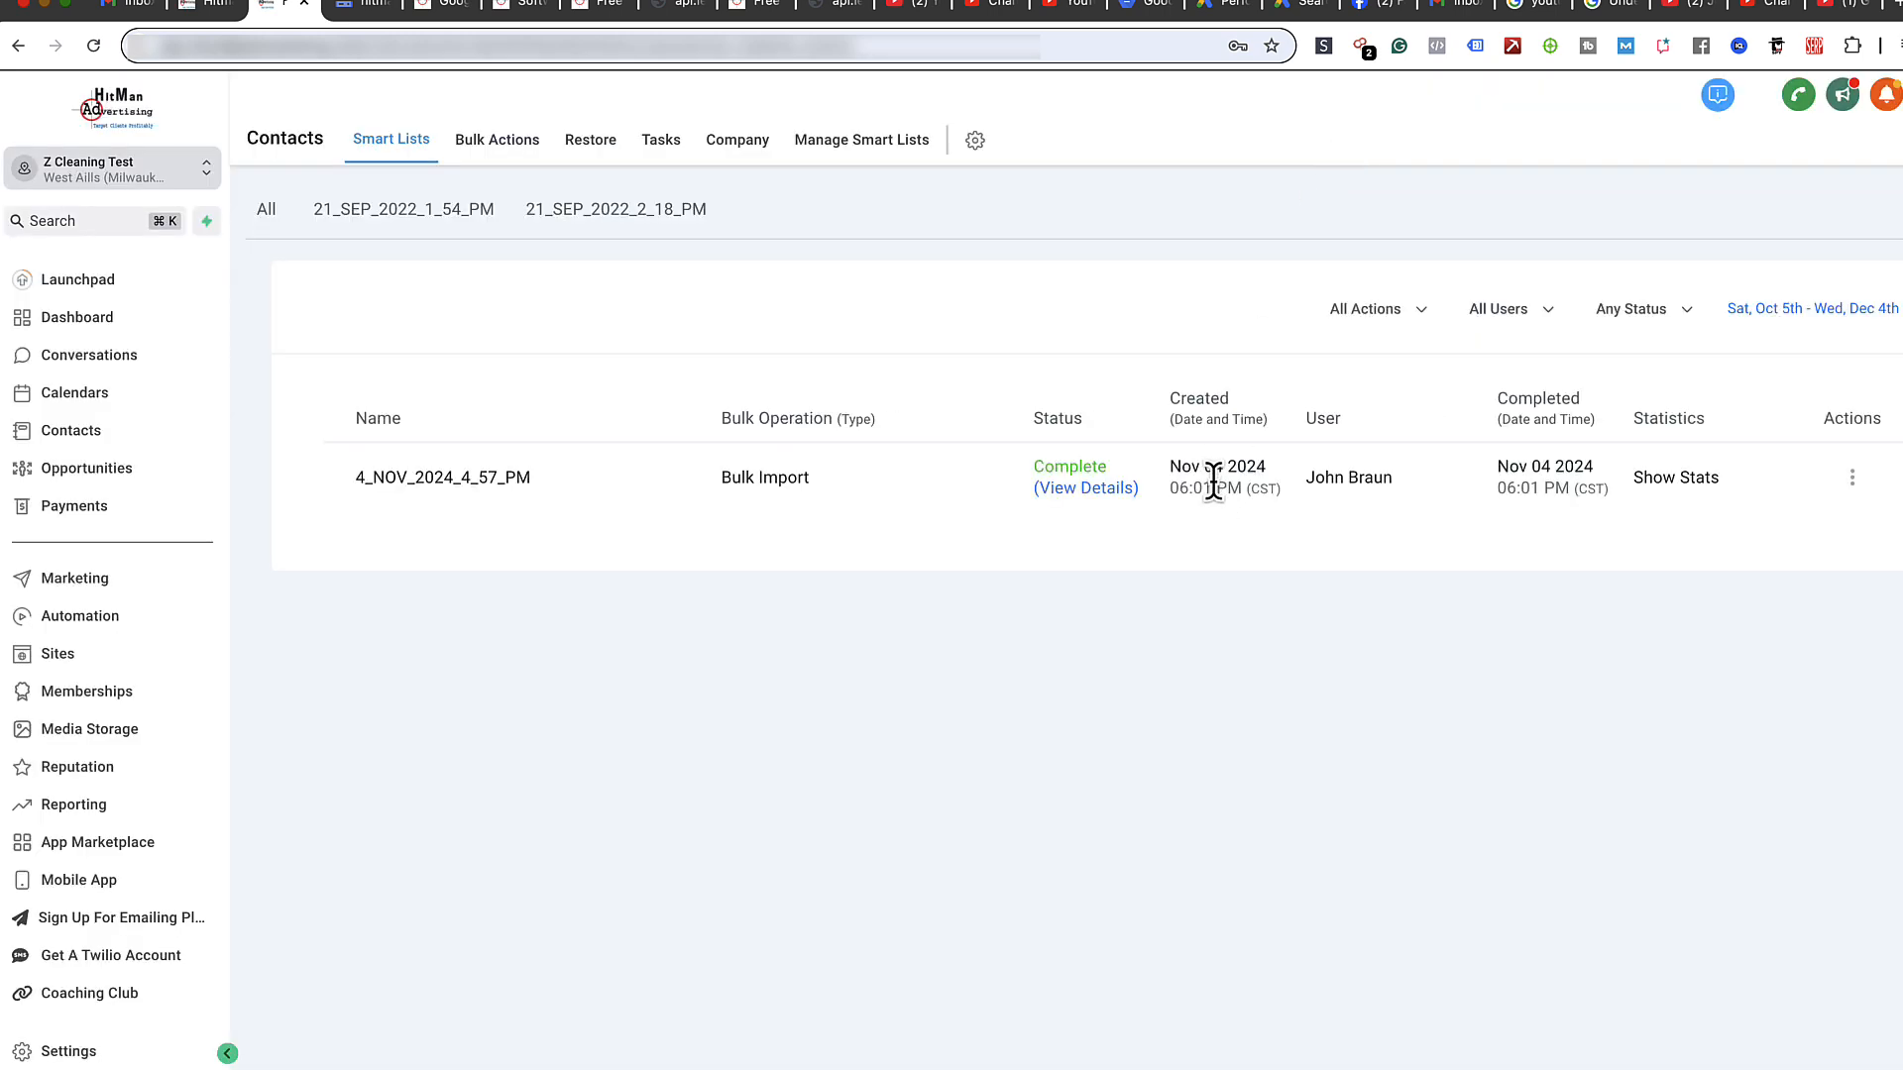
left_click(107, 442)
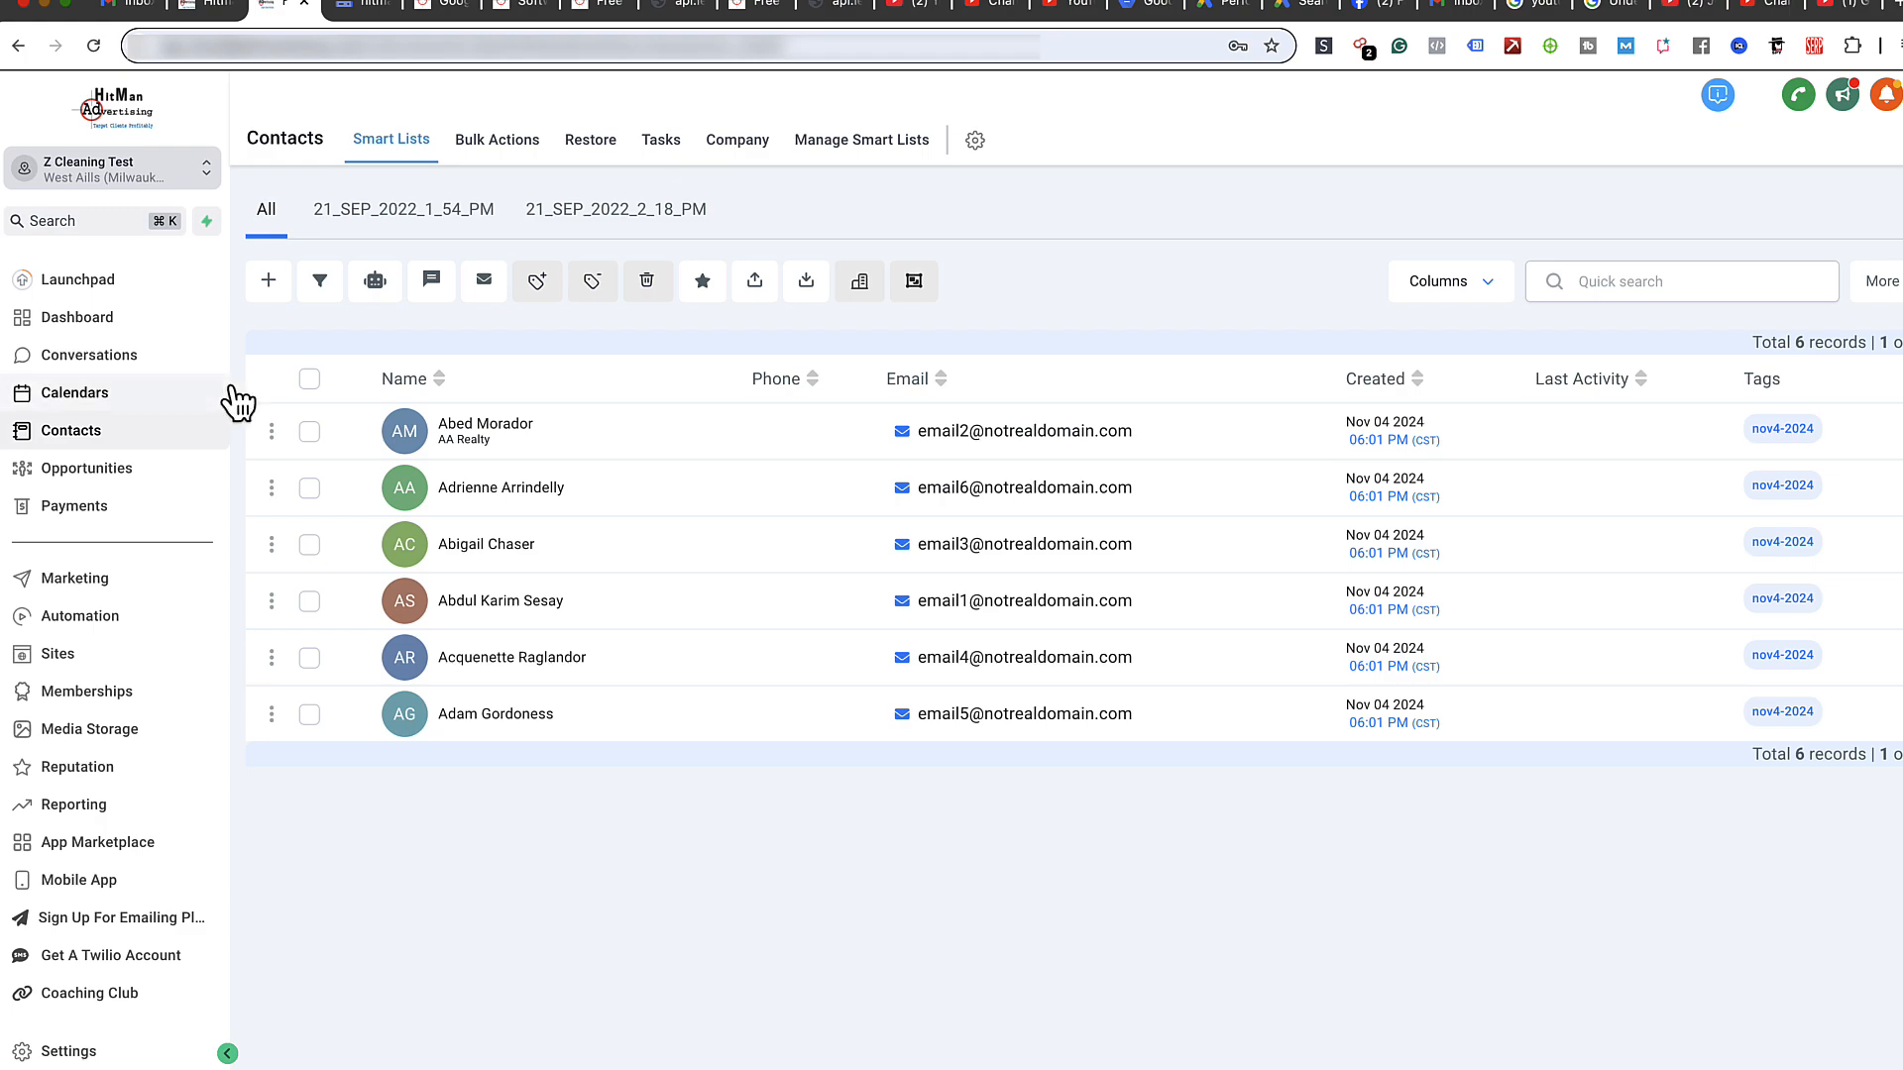
mouse_move(960, 1031)
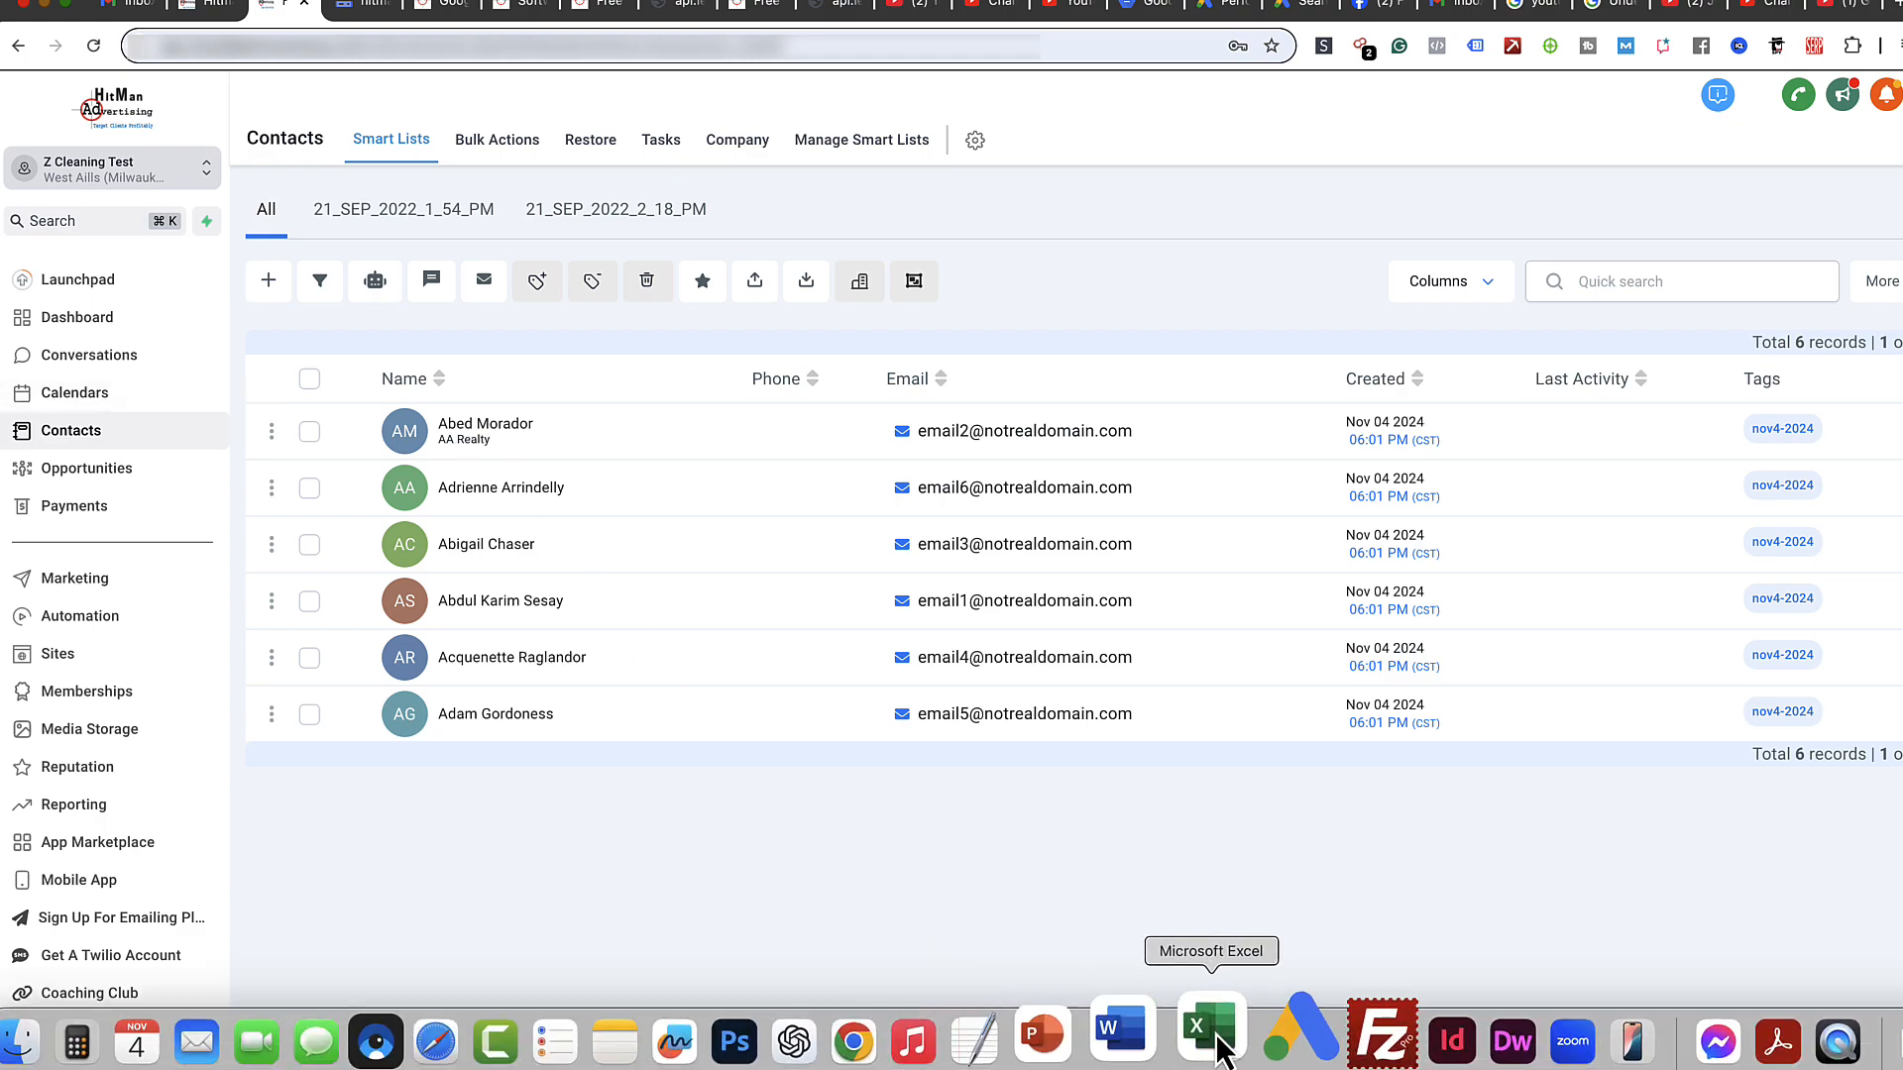
left_click(1211, 1031)
left_click_drag(1271, 877, 1198, 141)
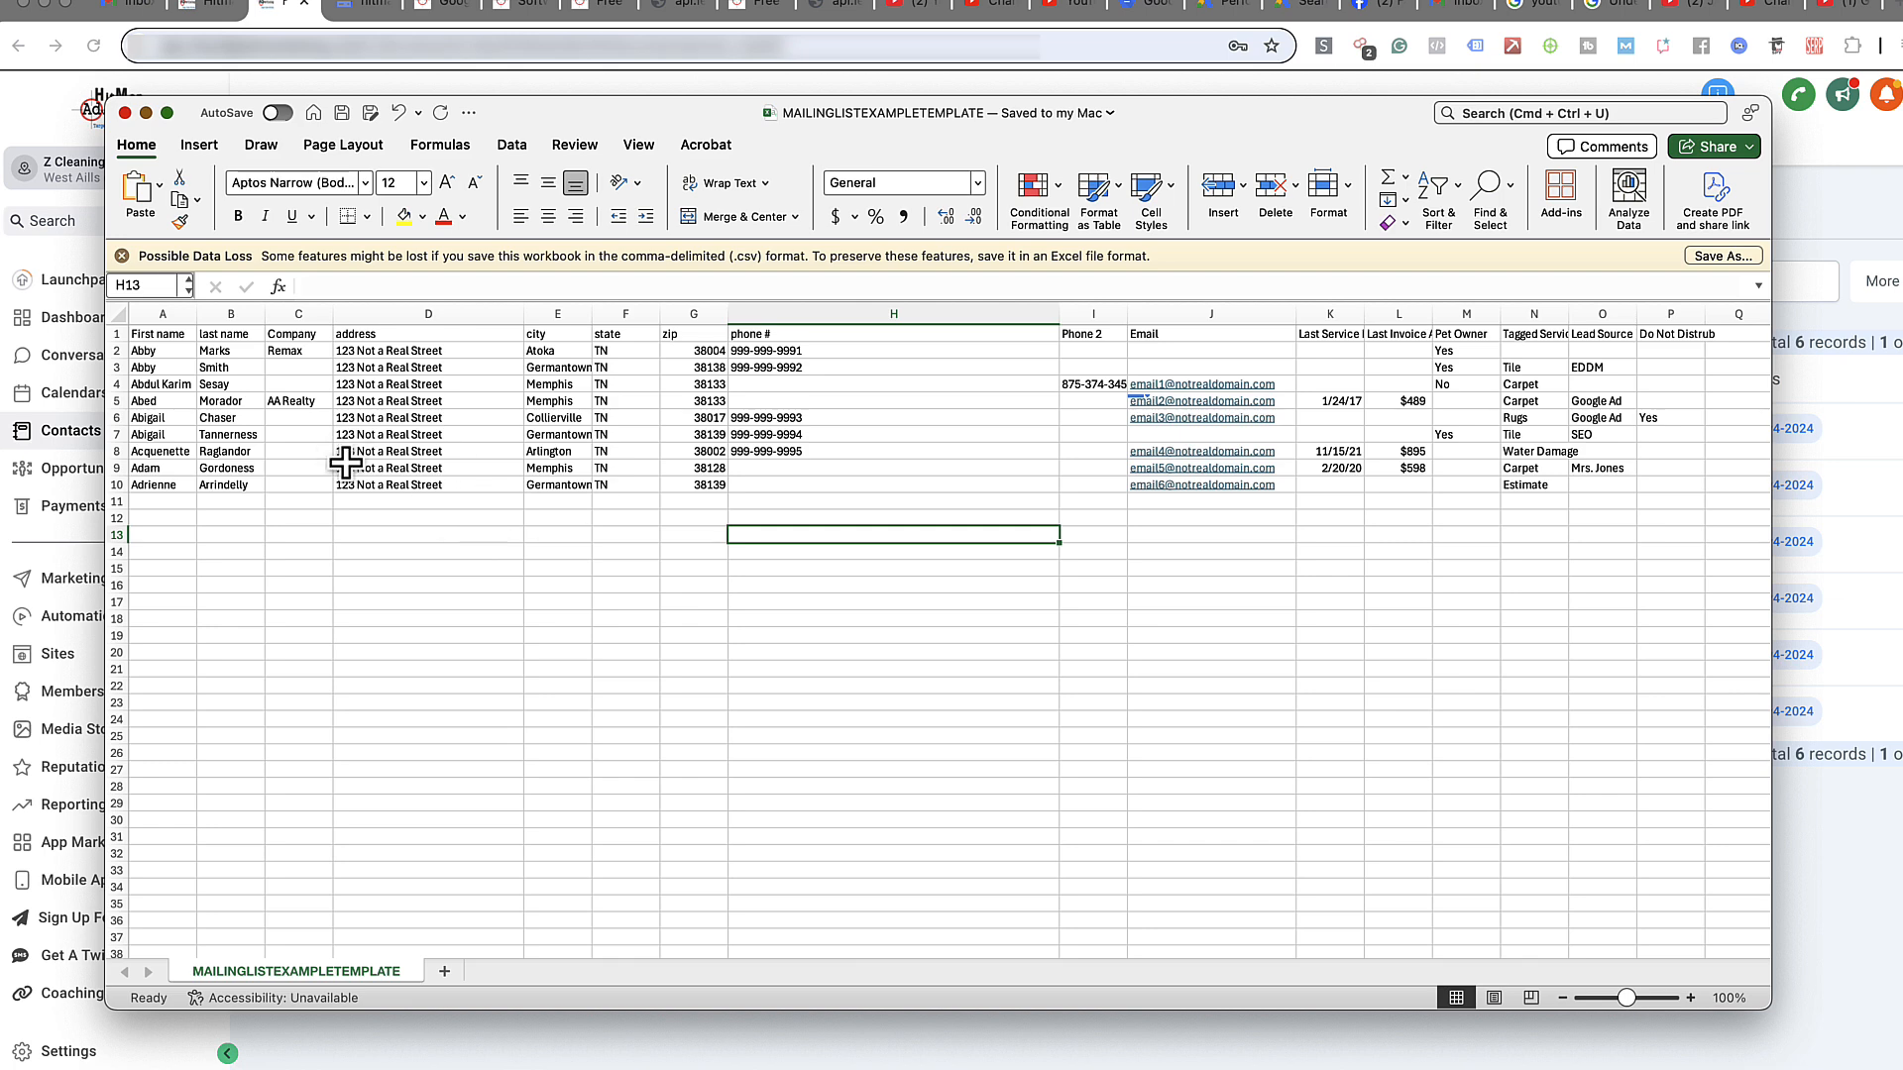
left_click(1841, 882)
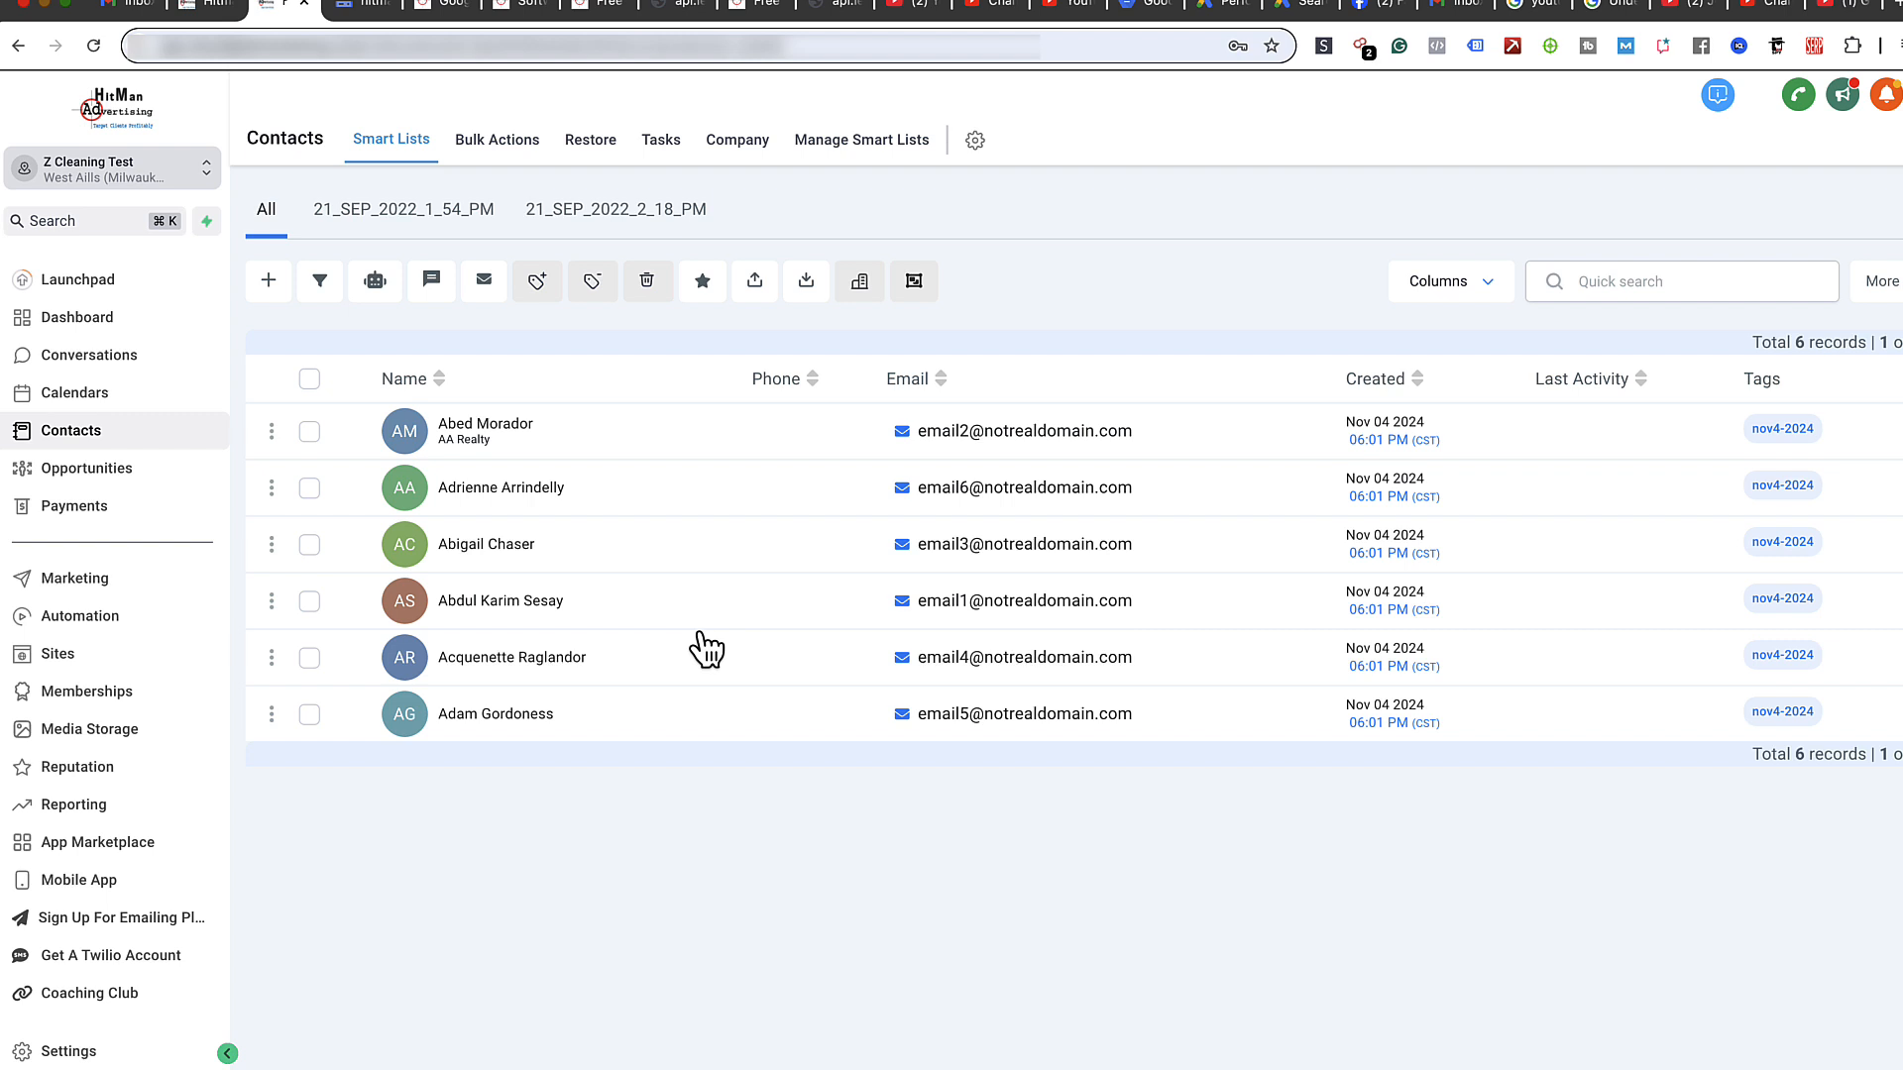
- Select all six contacts and open the bulk Send SMS form
left_click(309, 380)
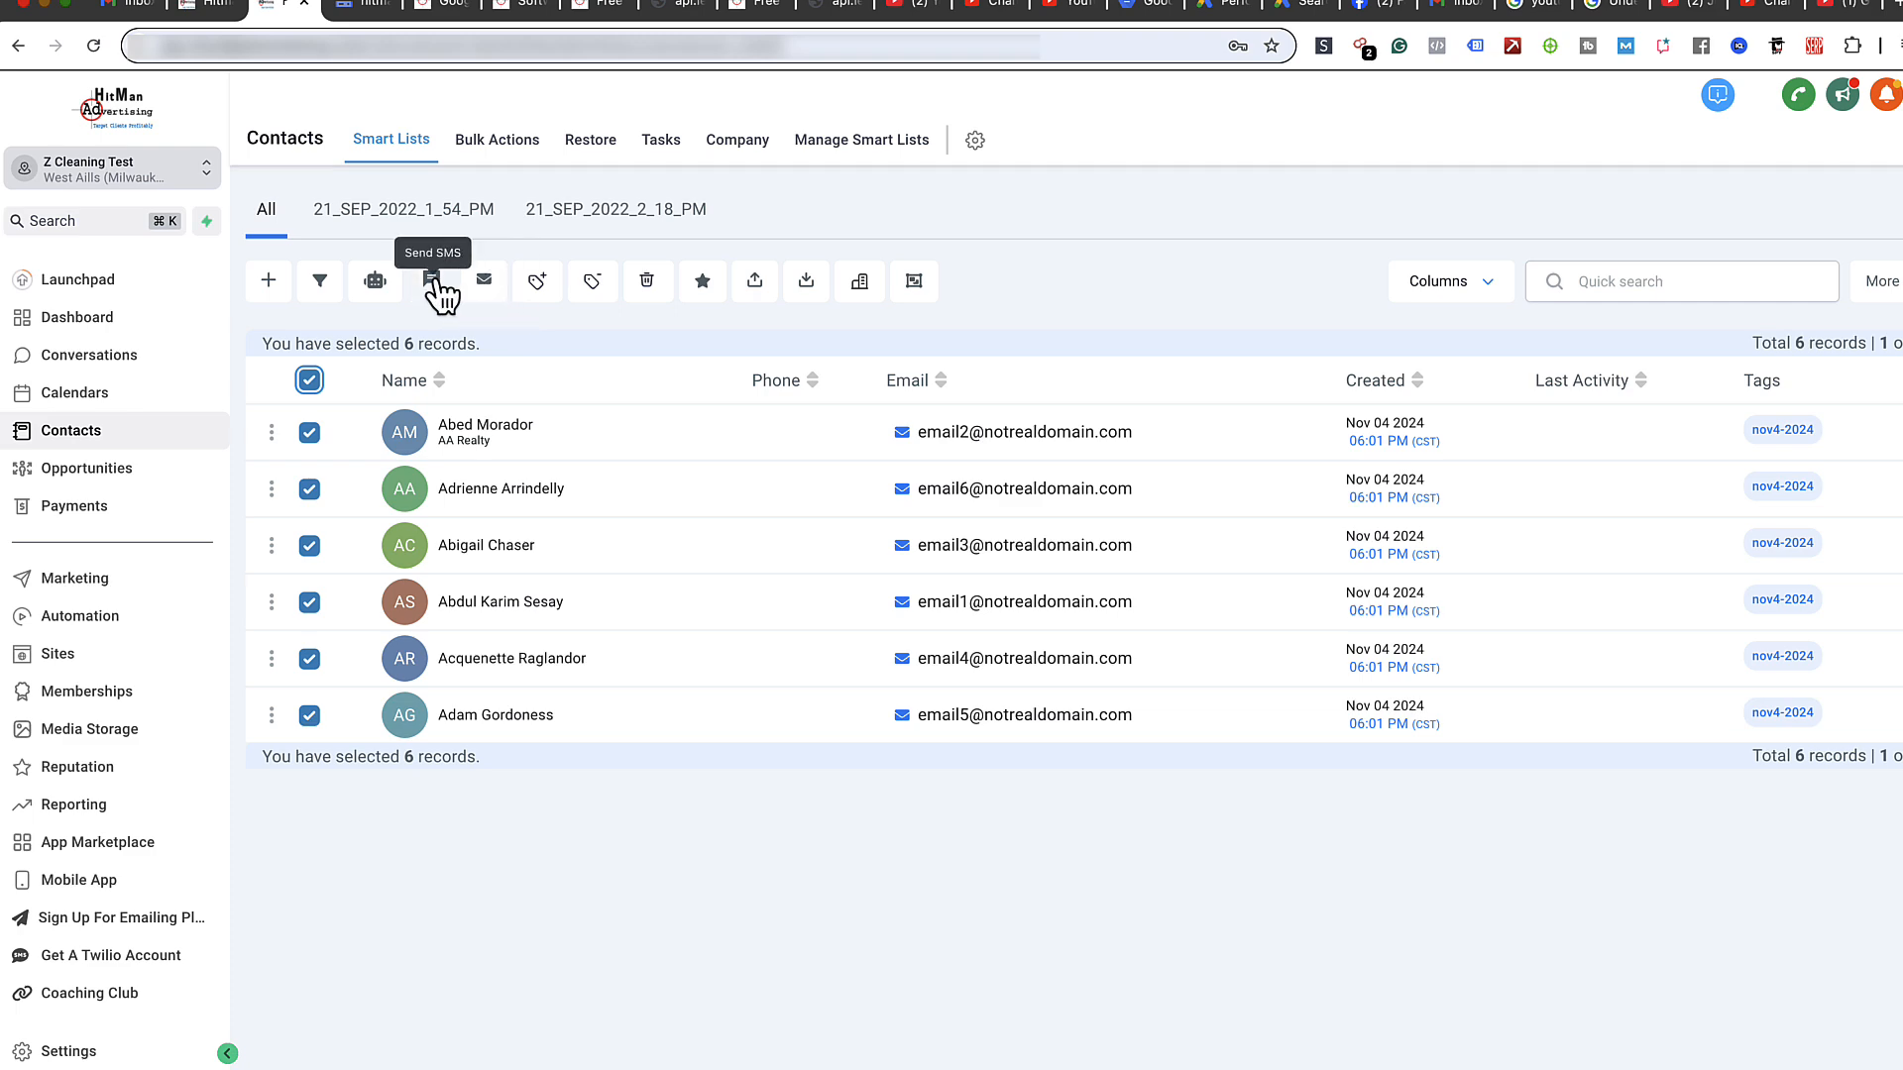
left_click(433, 283)
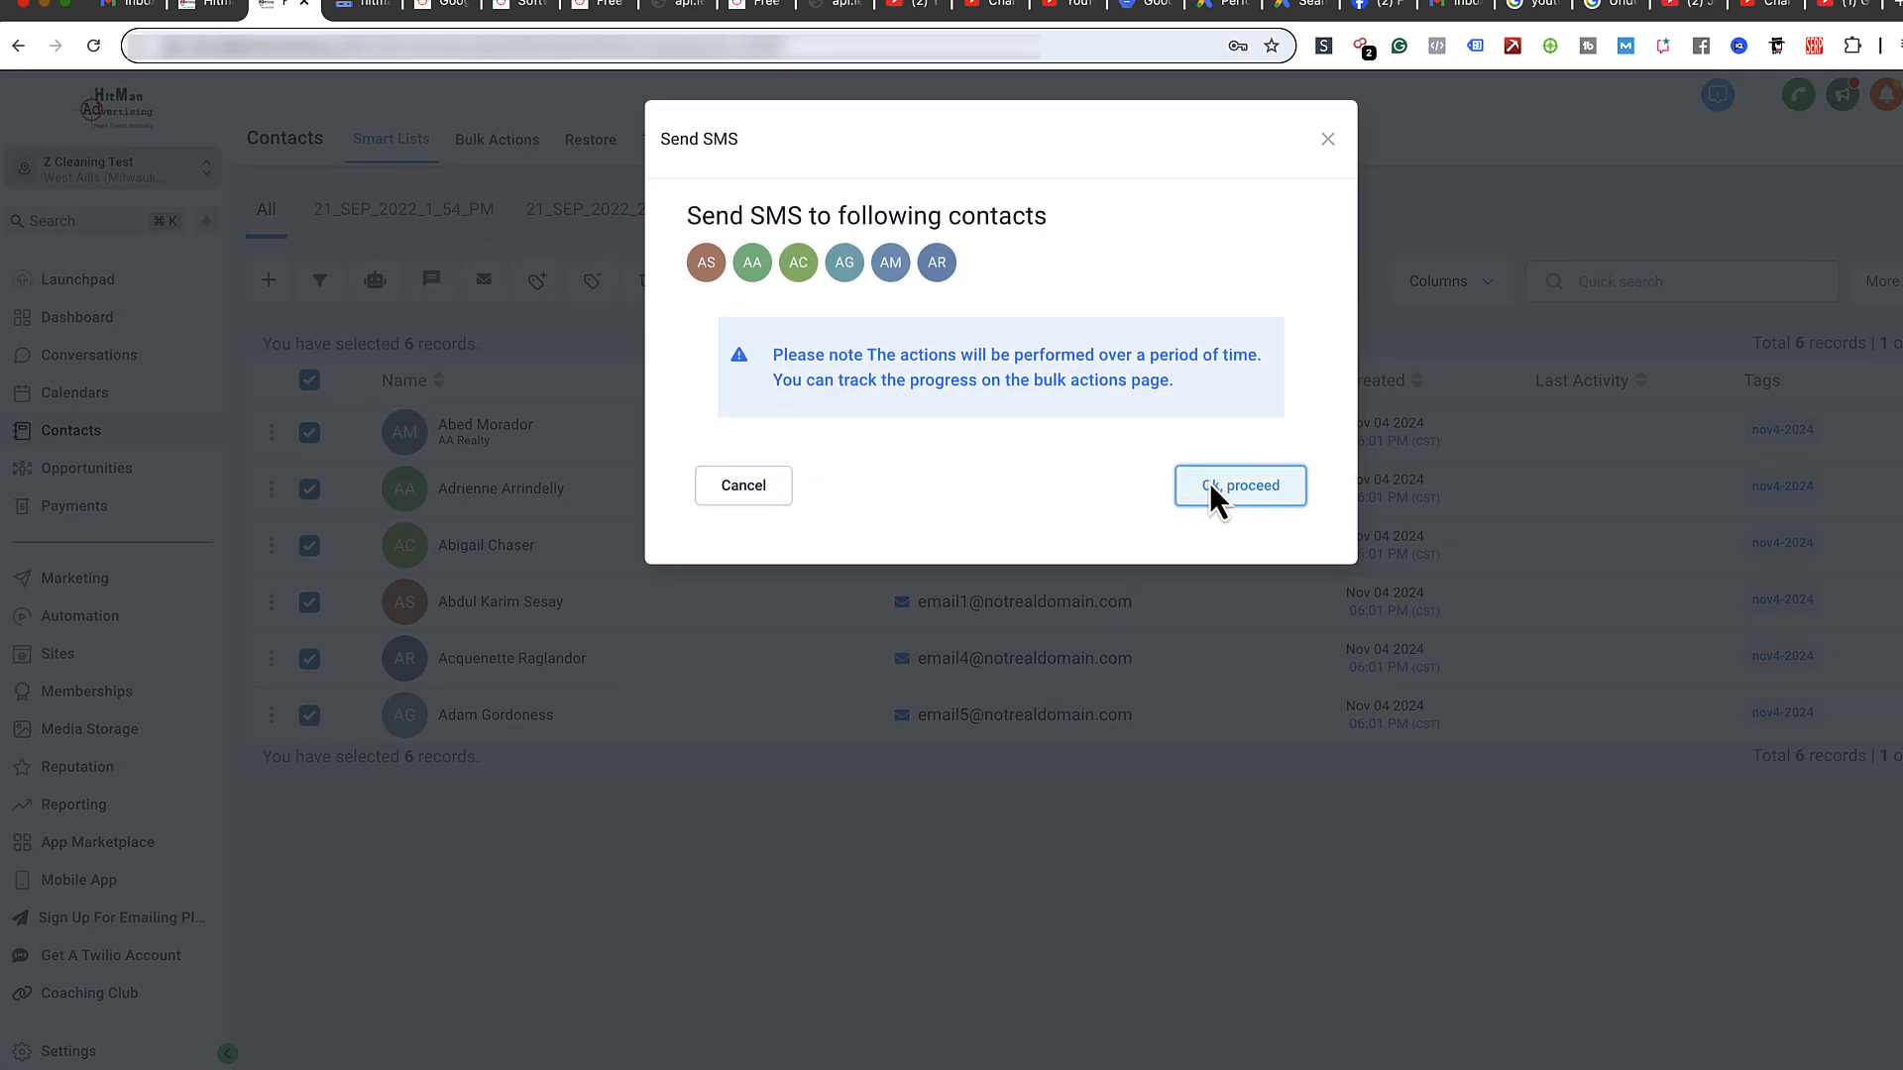
left_click(1209, 485)
left_click(960, 368)
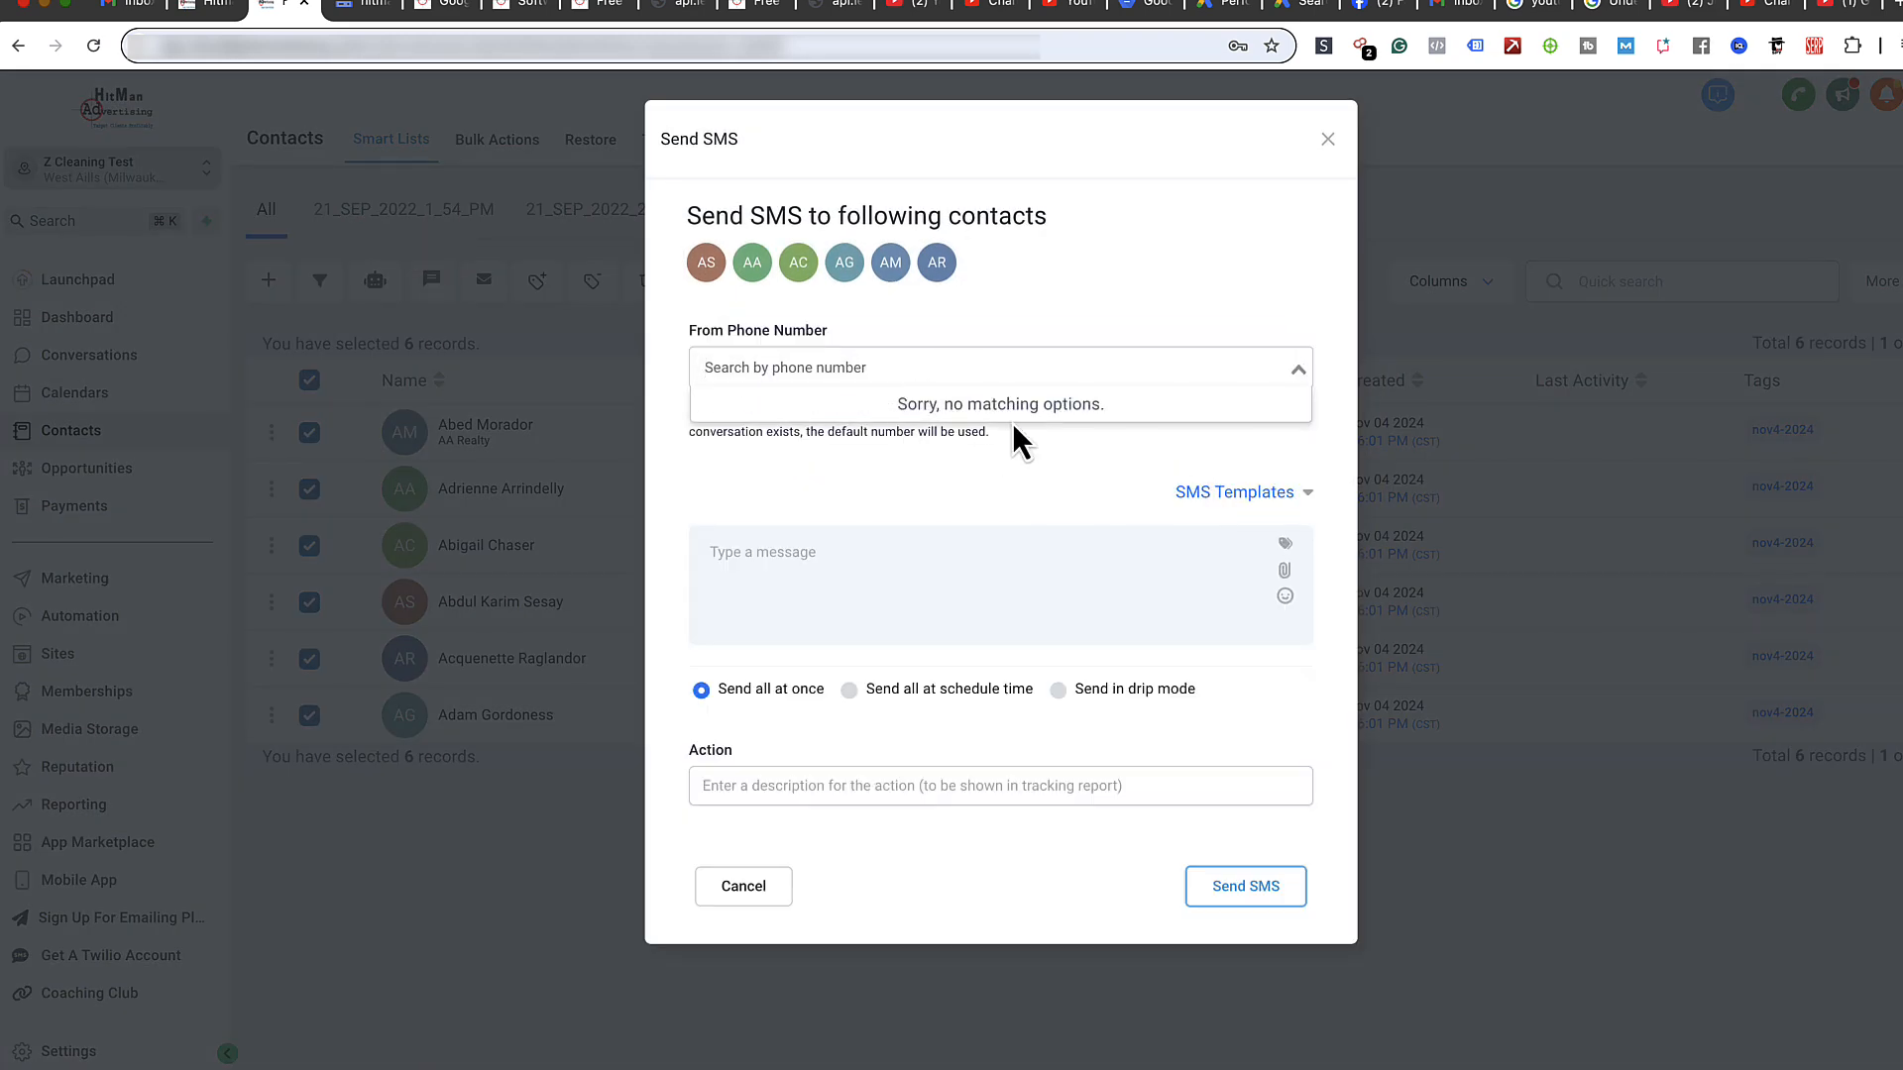
left_click(1088, 457)
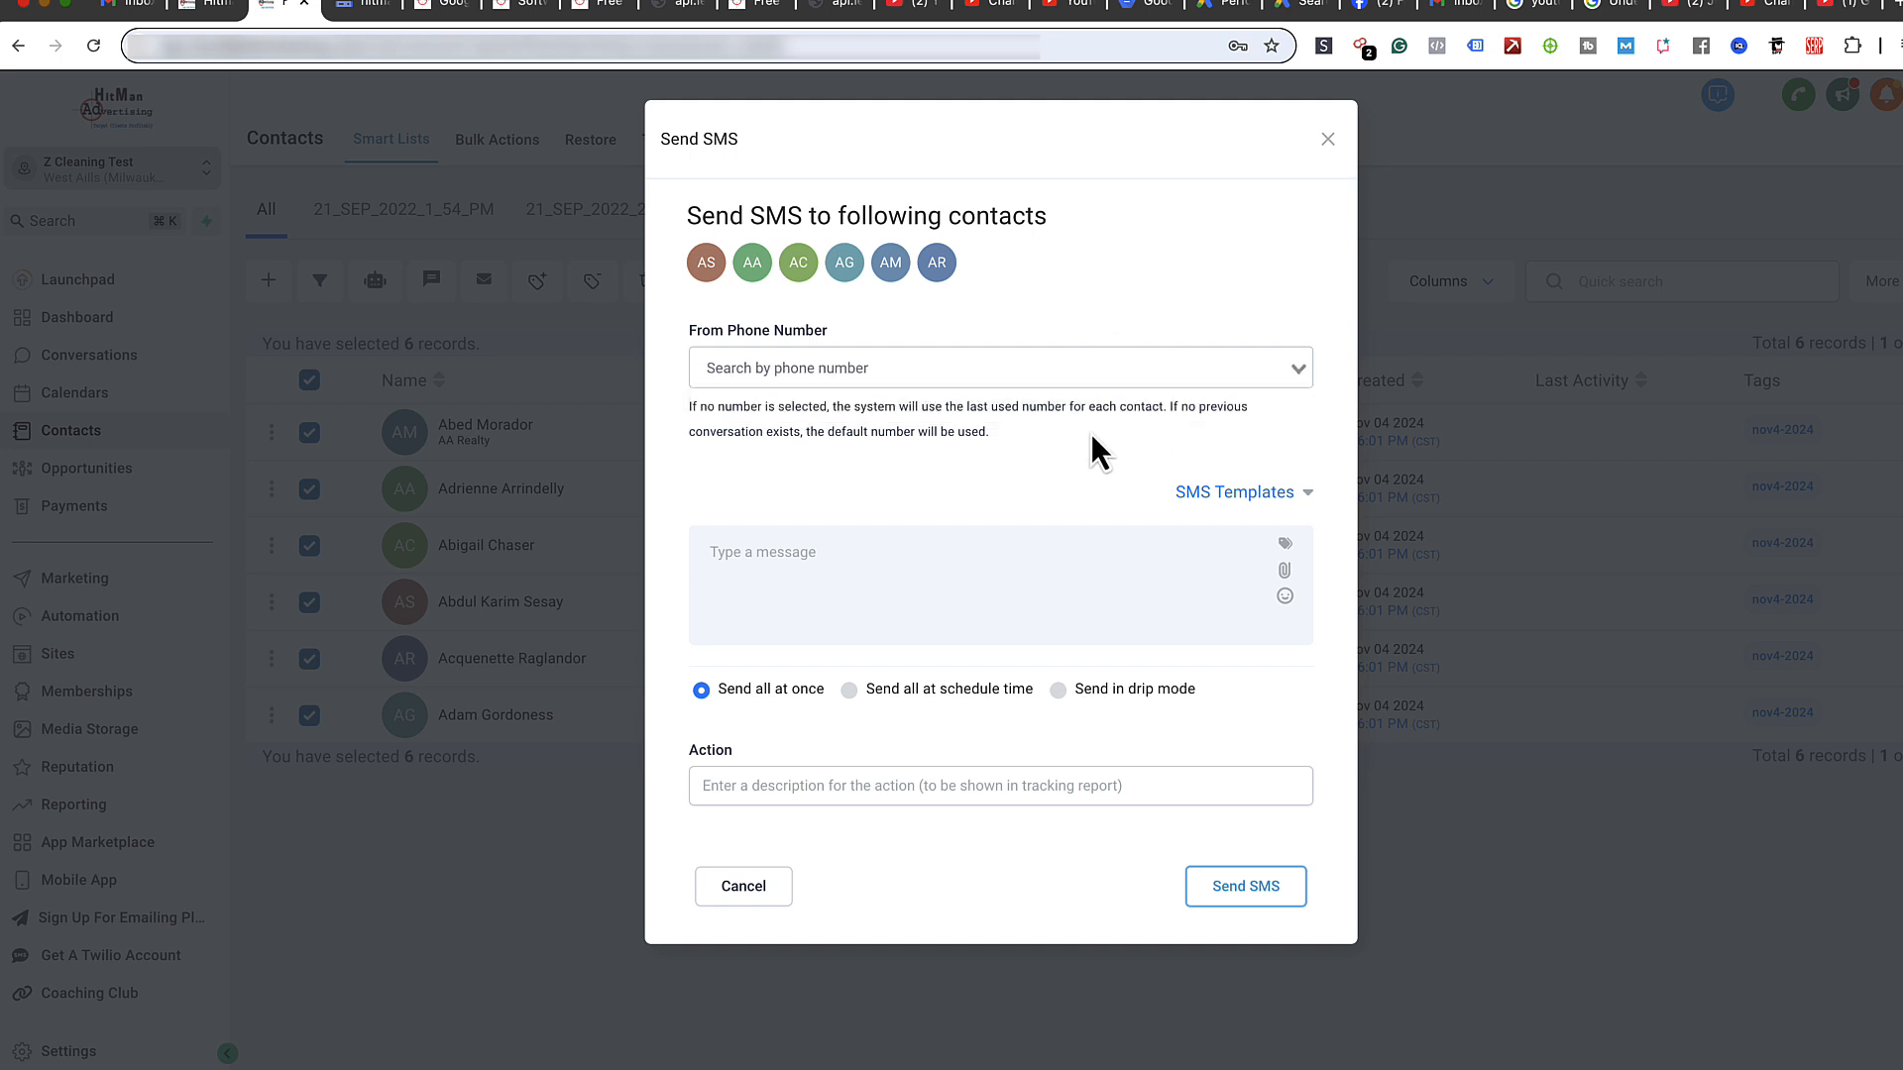
- Write the SMS 'Hi {Contact First Name}, Happy holidays.' using the first-name merge field
left_click(826, 585)
type("Hi")
left_click(1272, 494)
left_click(1286, 545)
left_click(1203, 624)
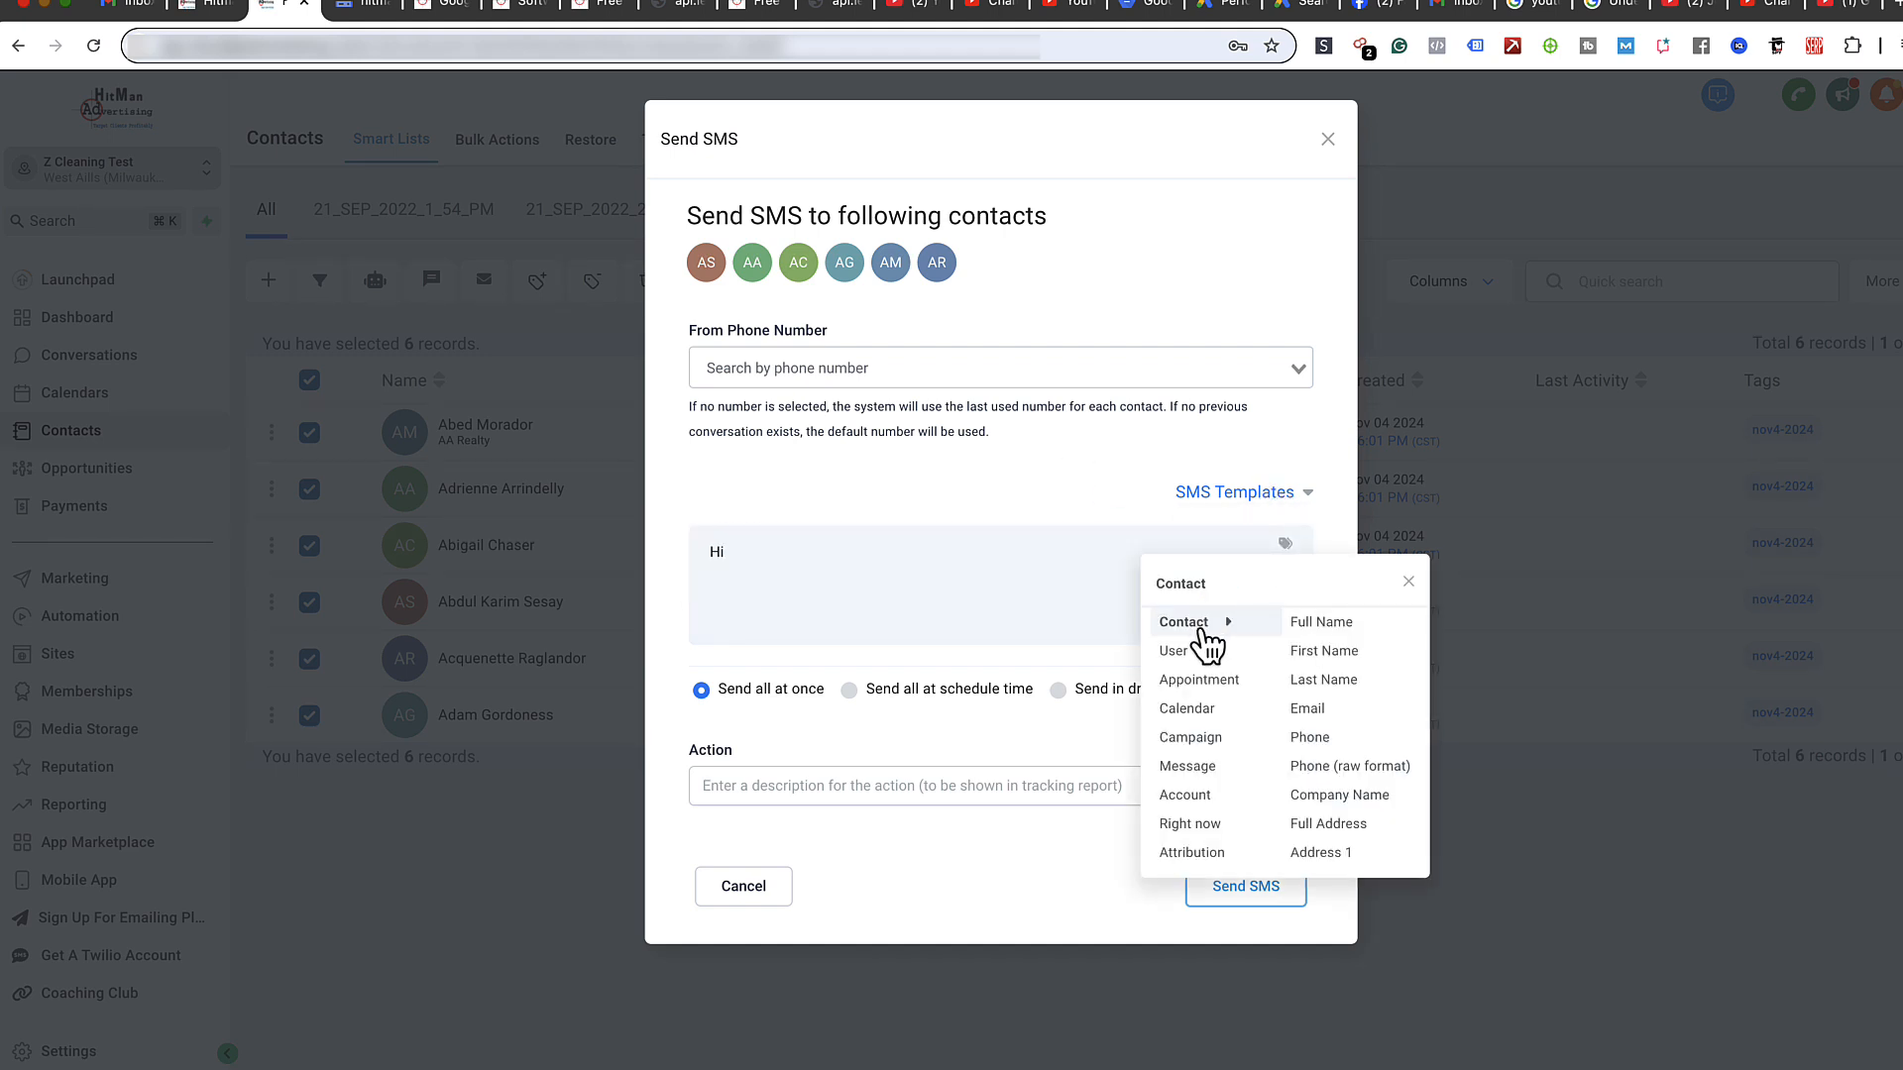
left_click(1325, 651)
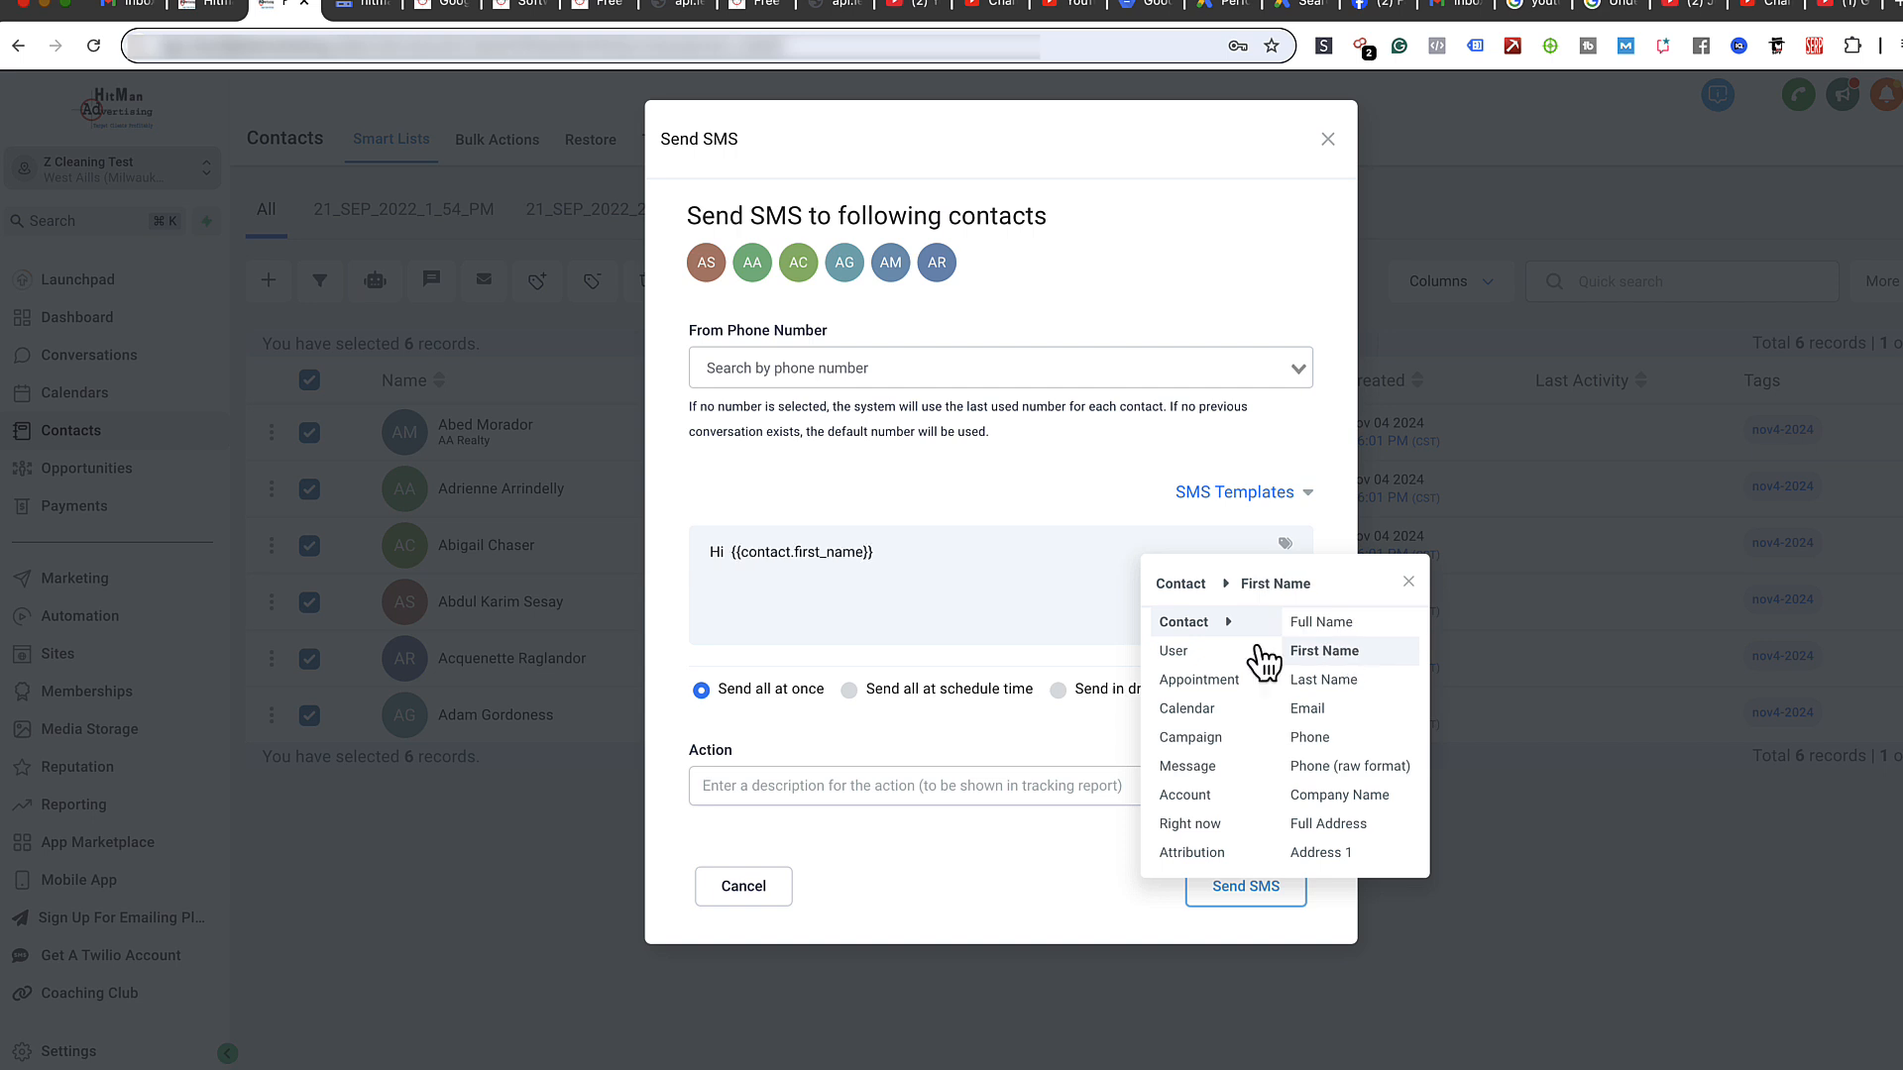
left_click(961, 555)
type(", ")
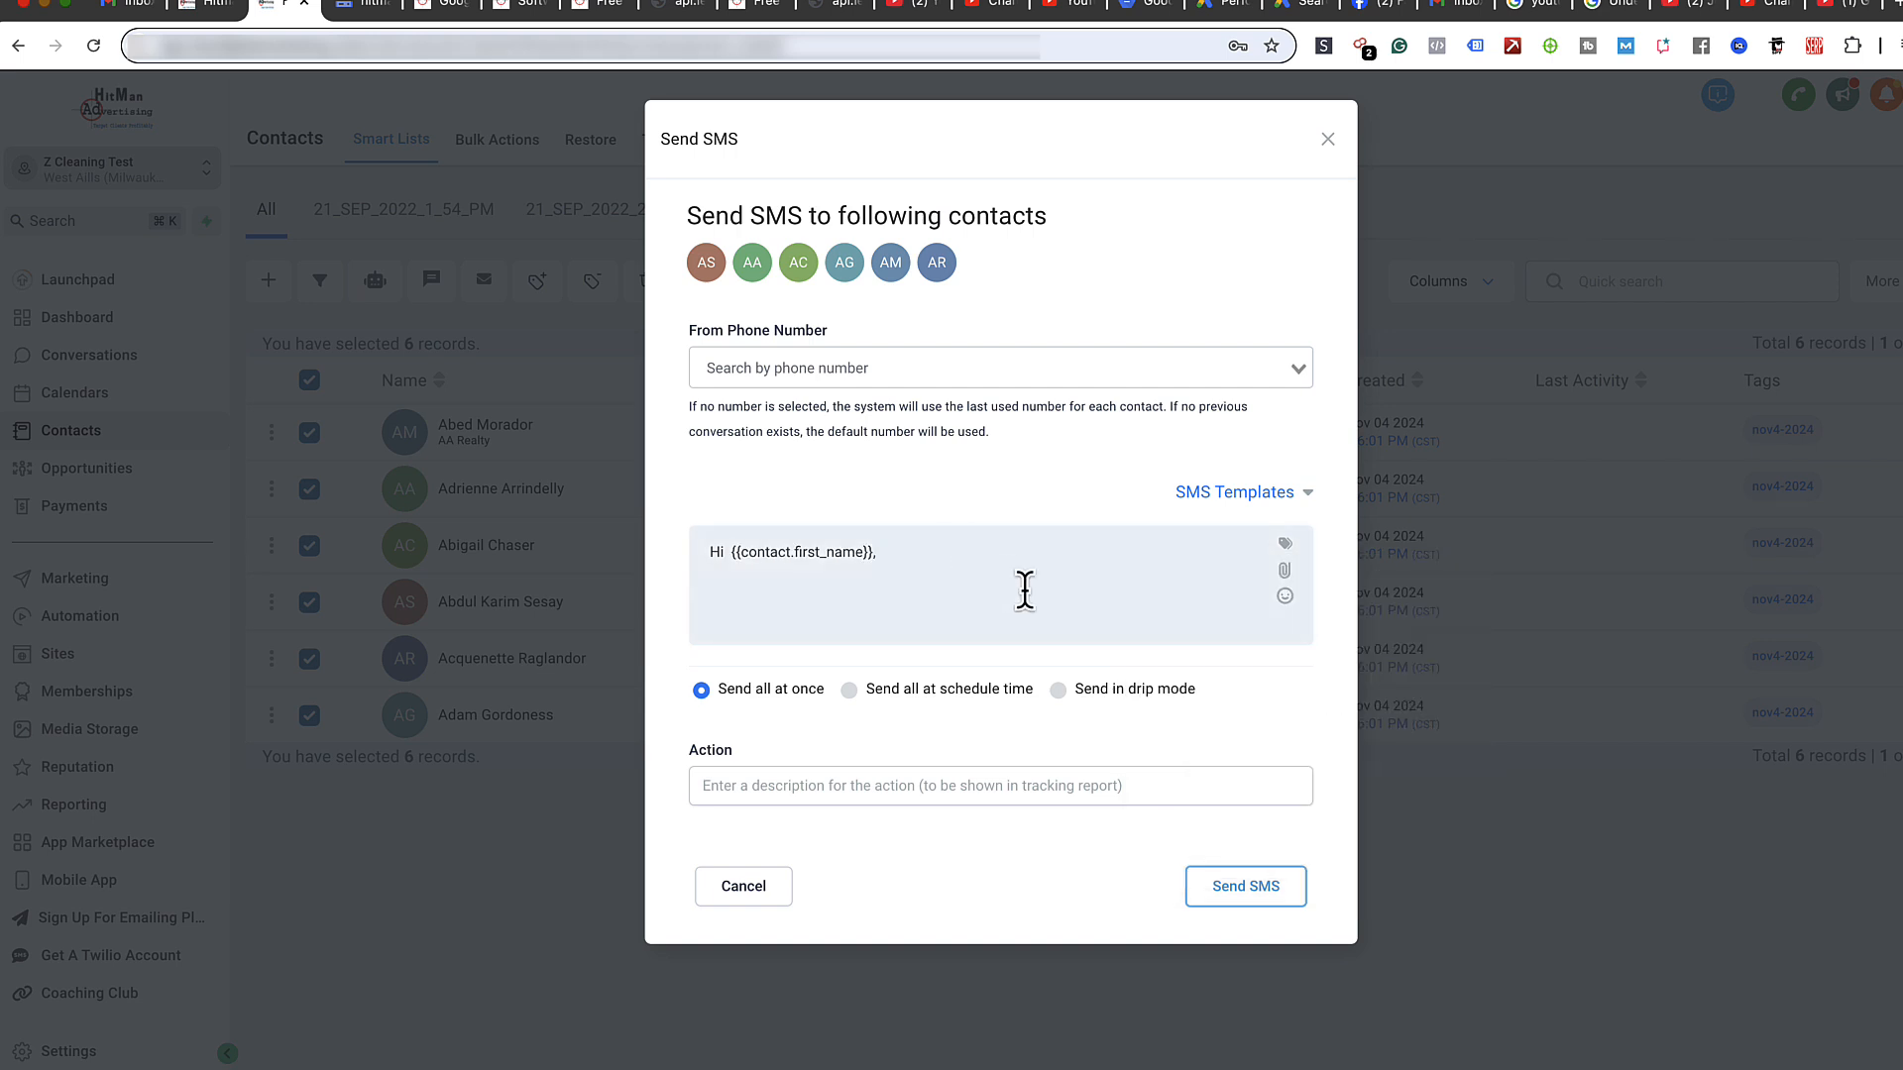
type("Happy holidays.")
- Switch the SMS to scheduled sending, leave the start date empty, and send it
left_click(856, 692)
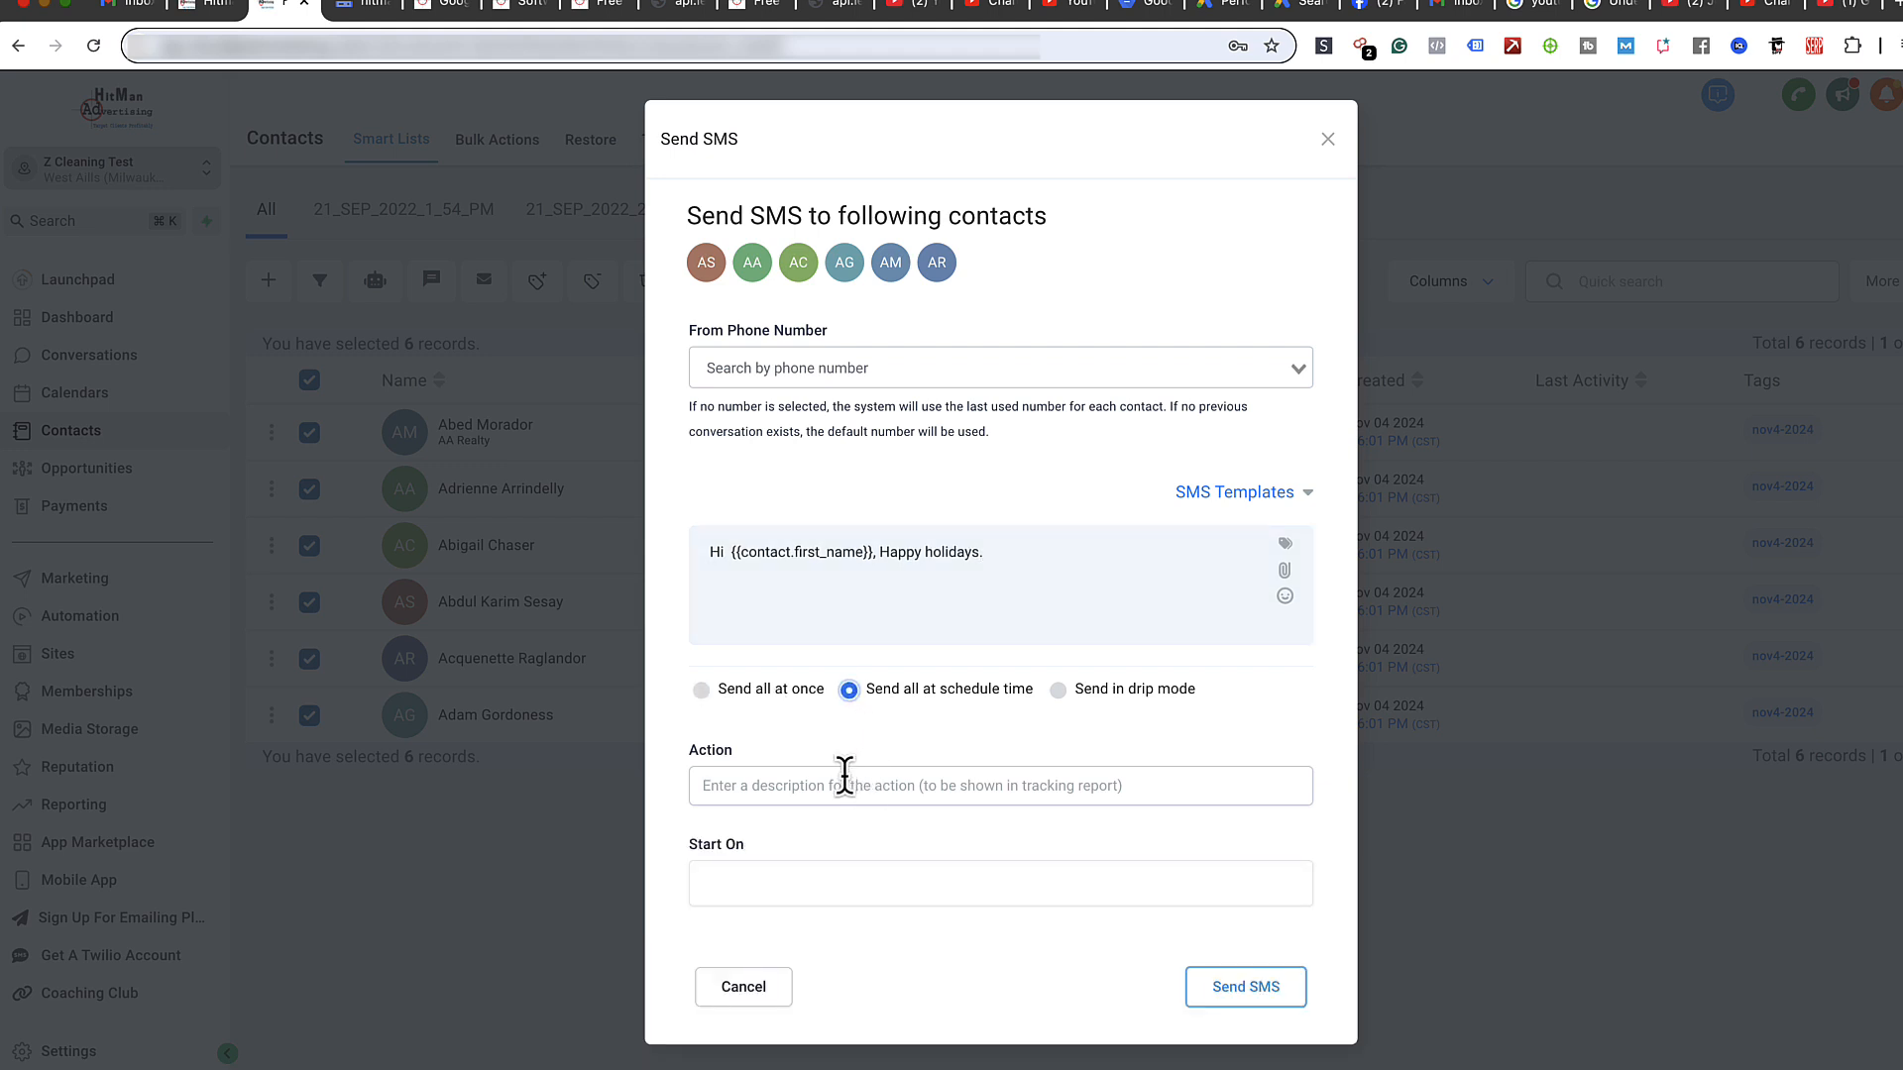
left_click(824, 900)
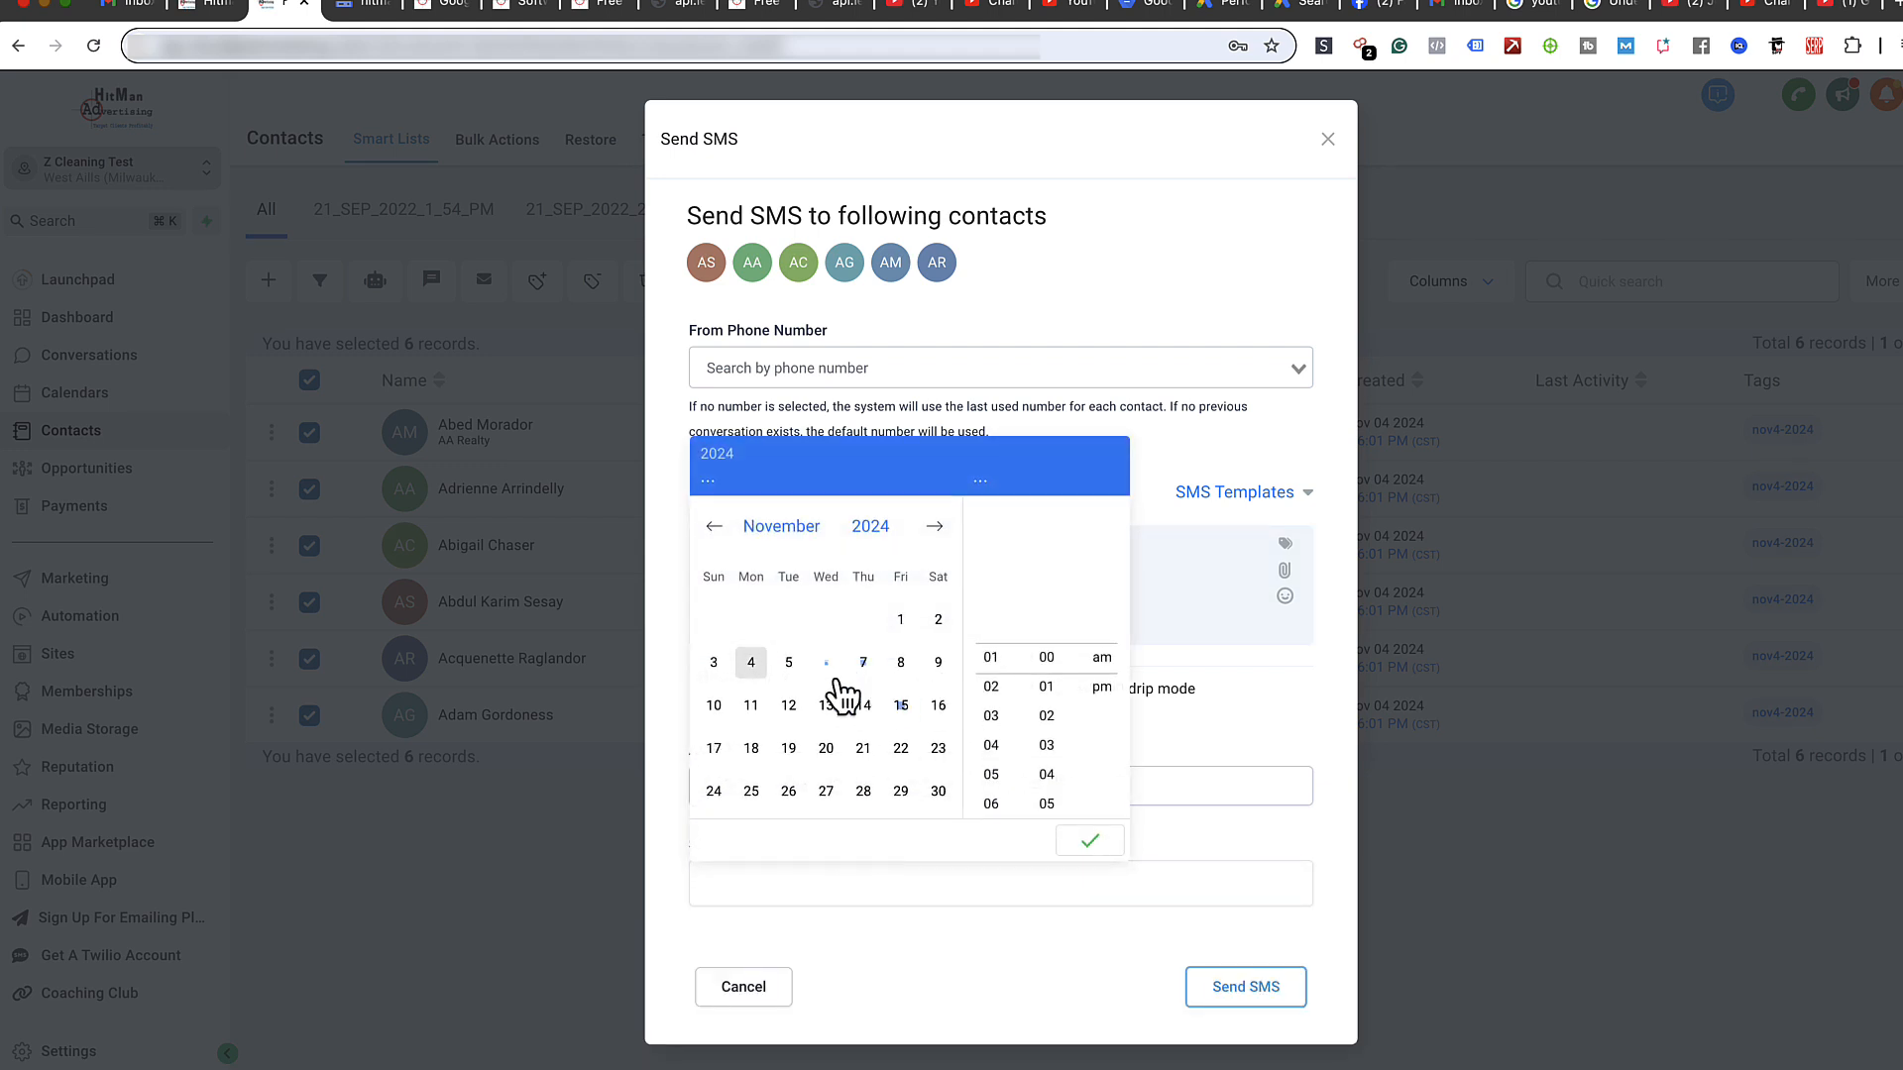
left_click(1154, 747)
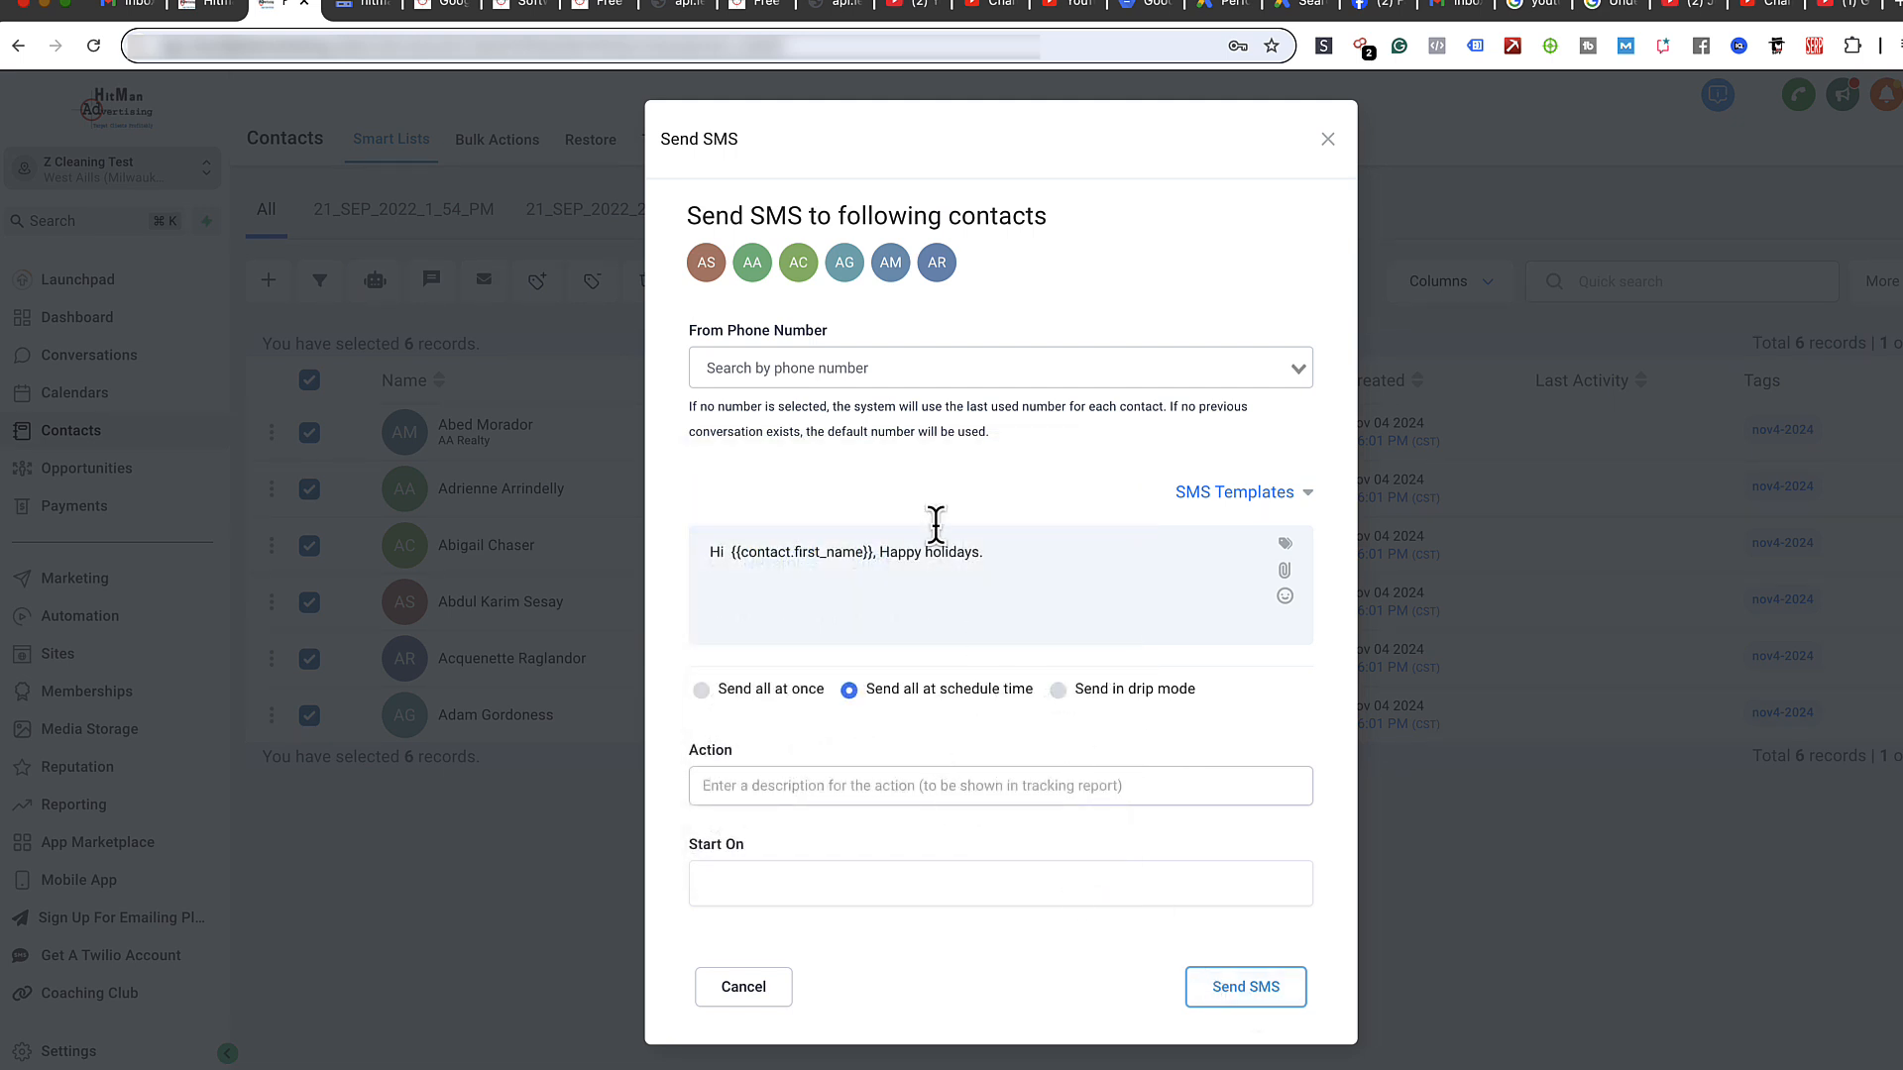
left_click(1327, 143)
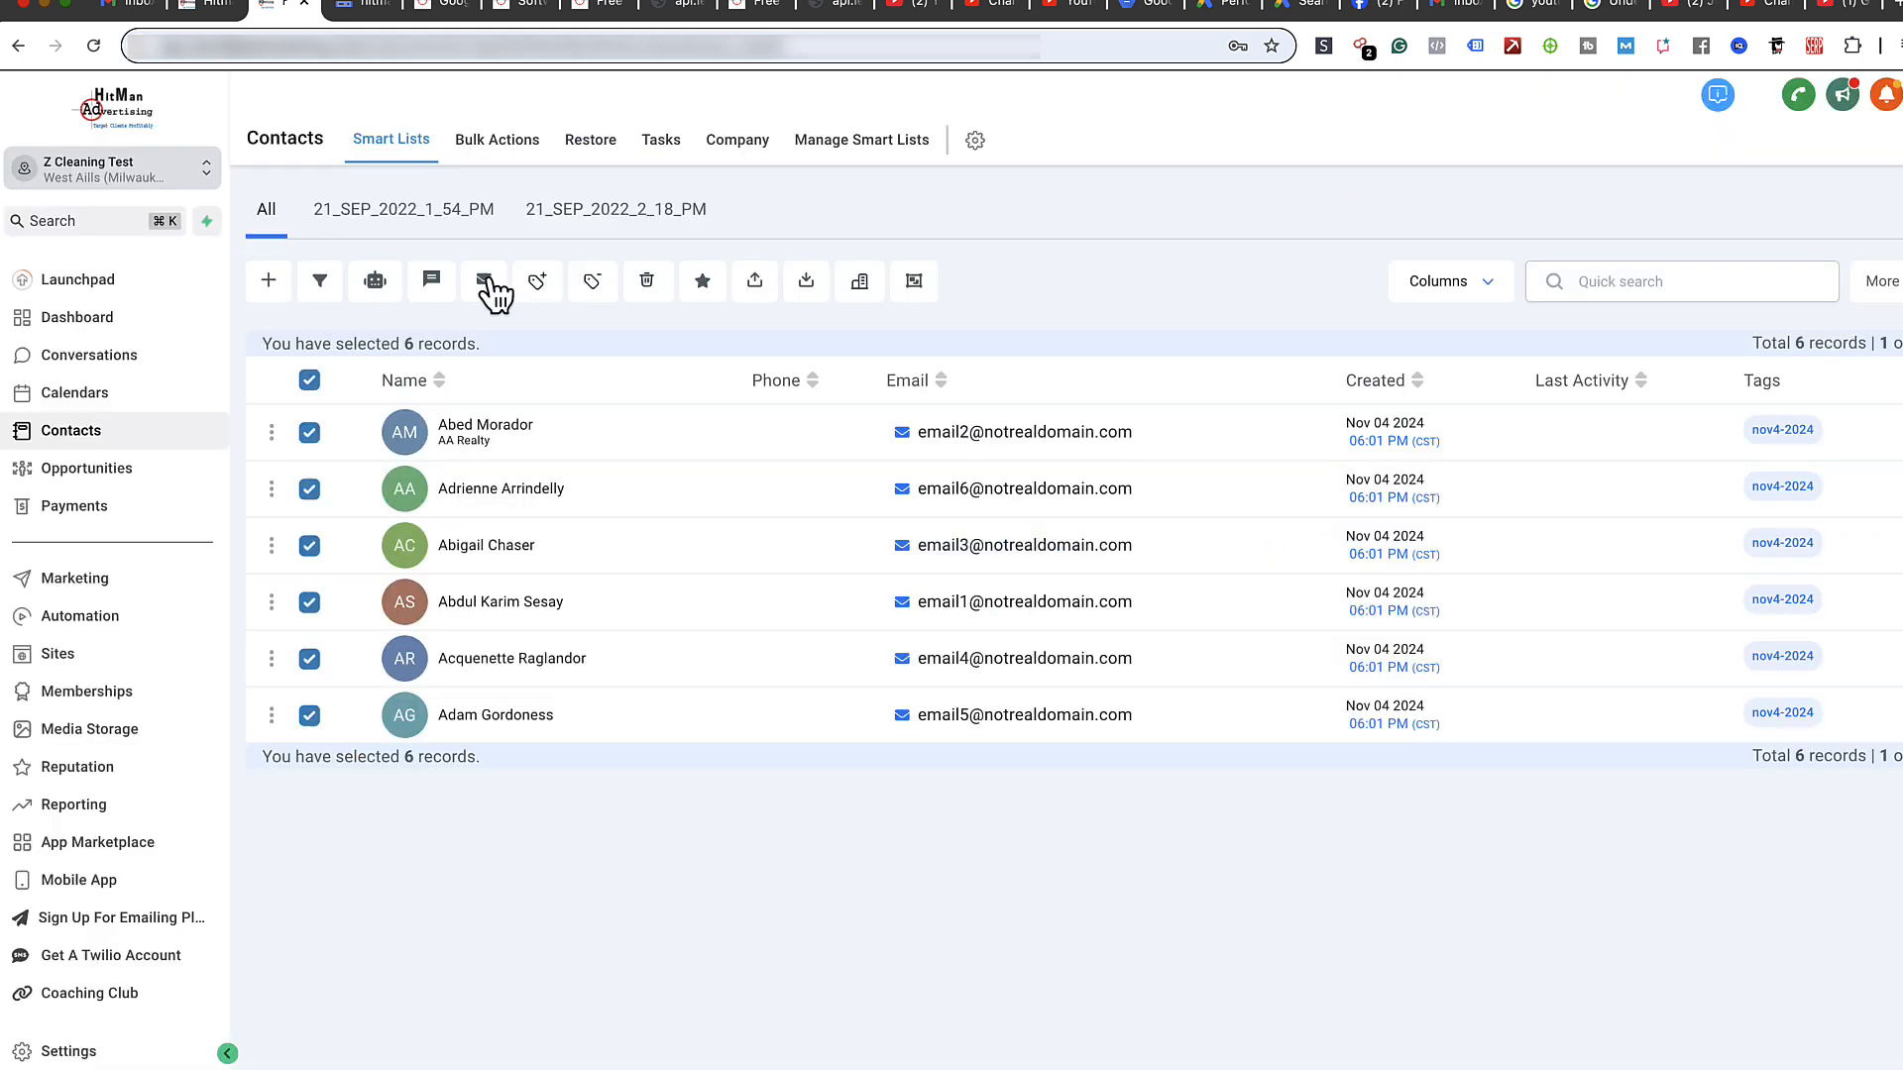
- Start a bulk email to the six selected nov4-2024 contacts and glance at the saved templates
left_click(486, 282)
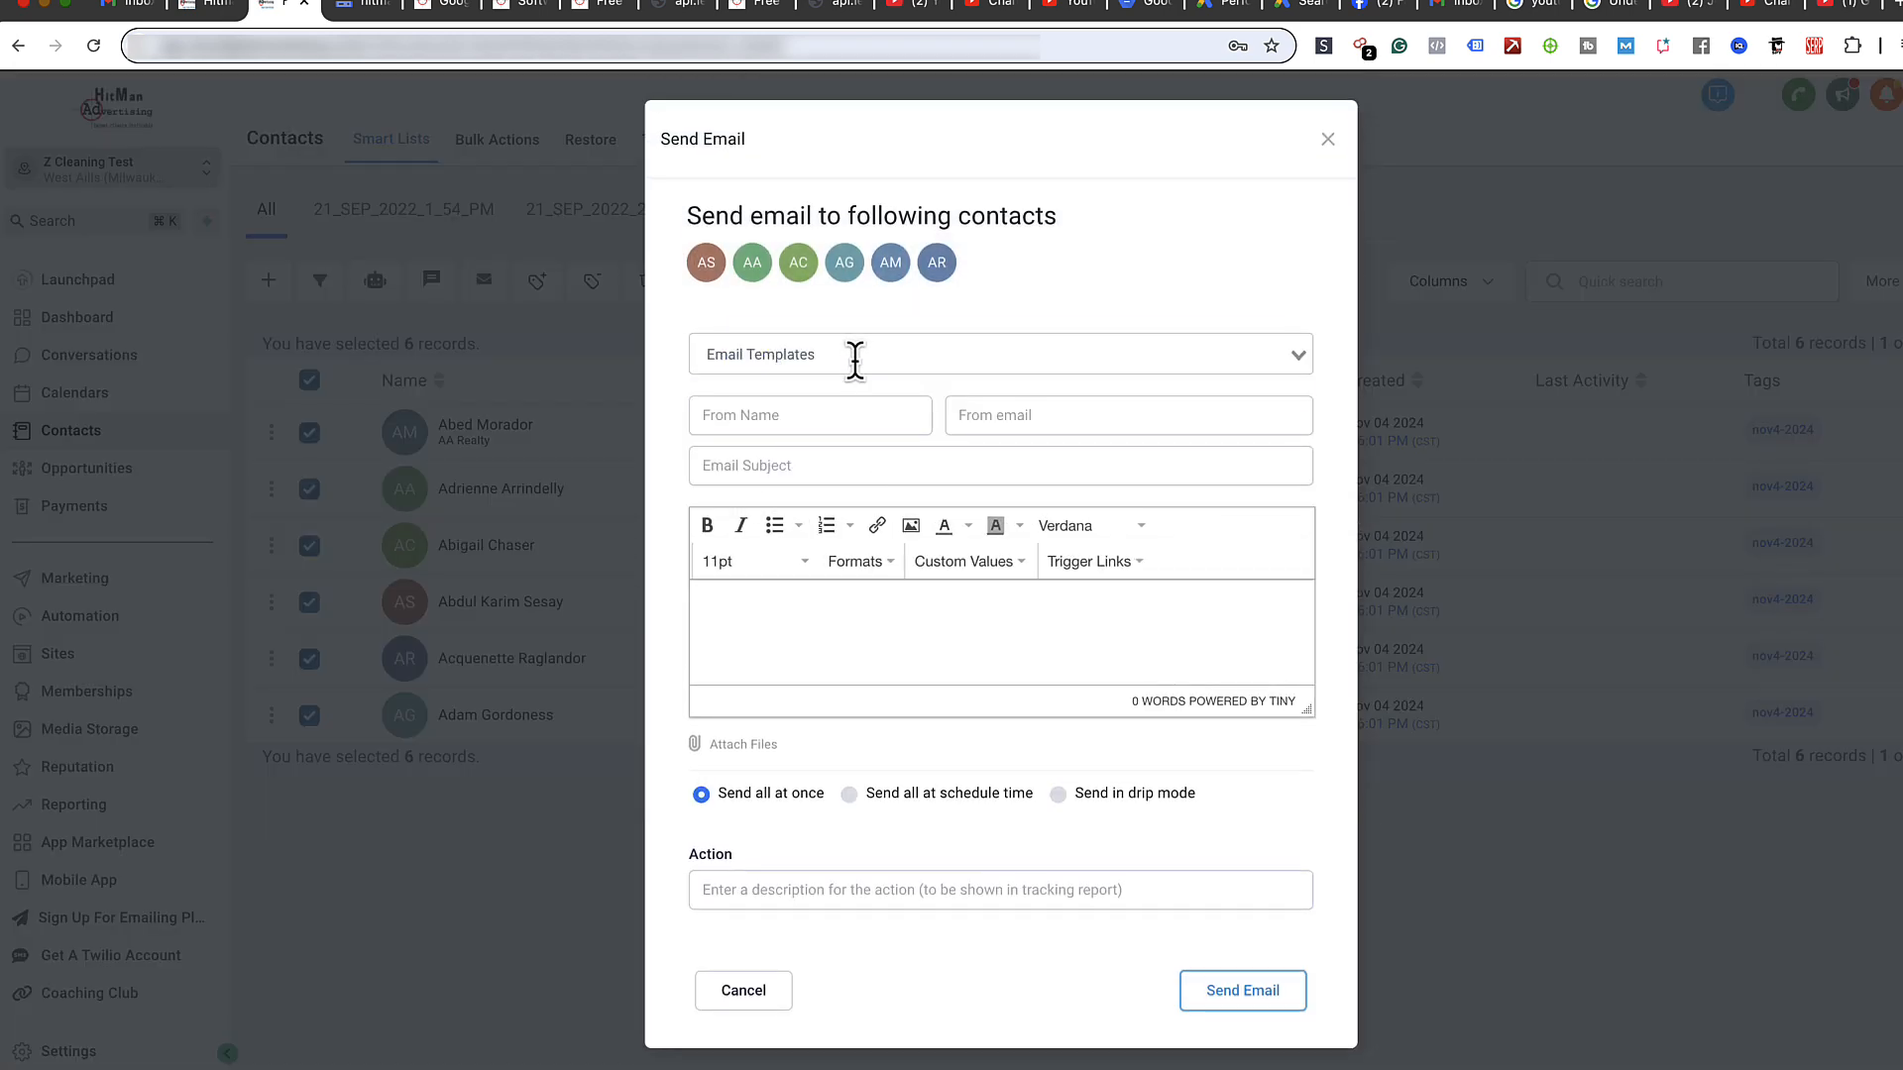
left_click(853, 357)
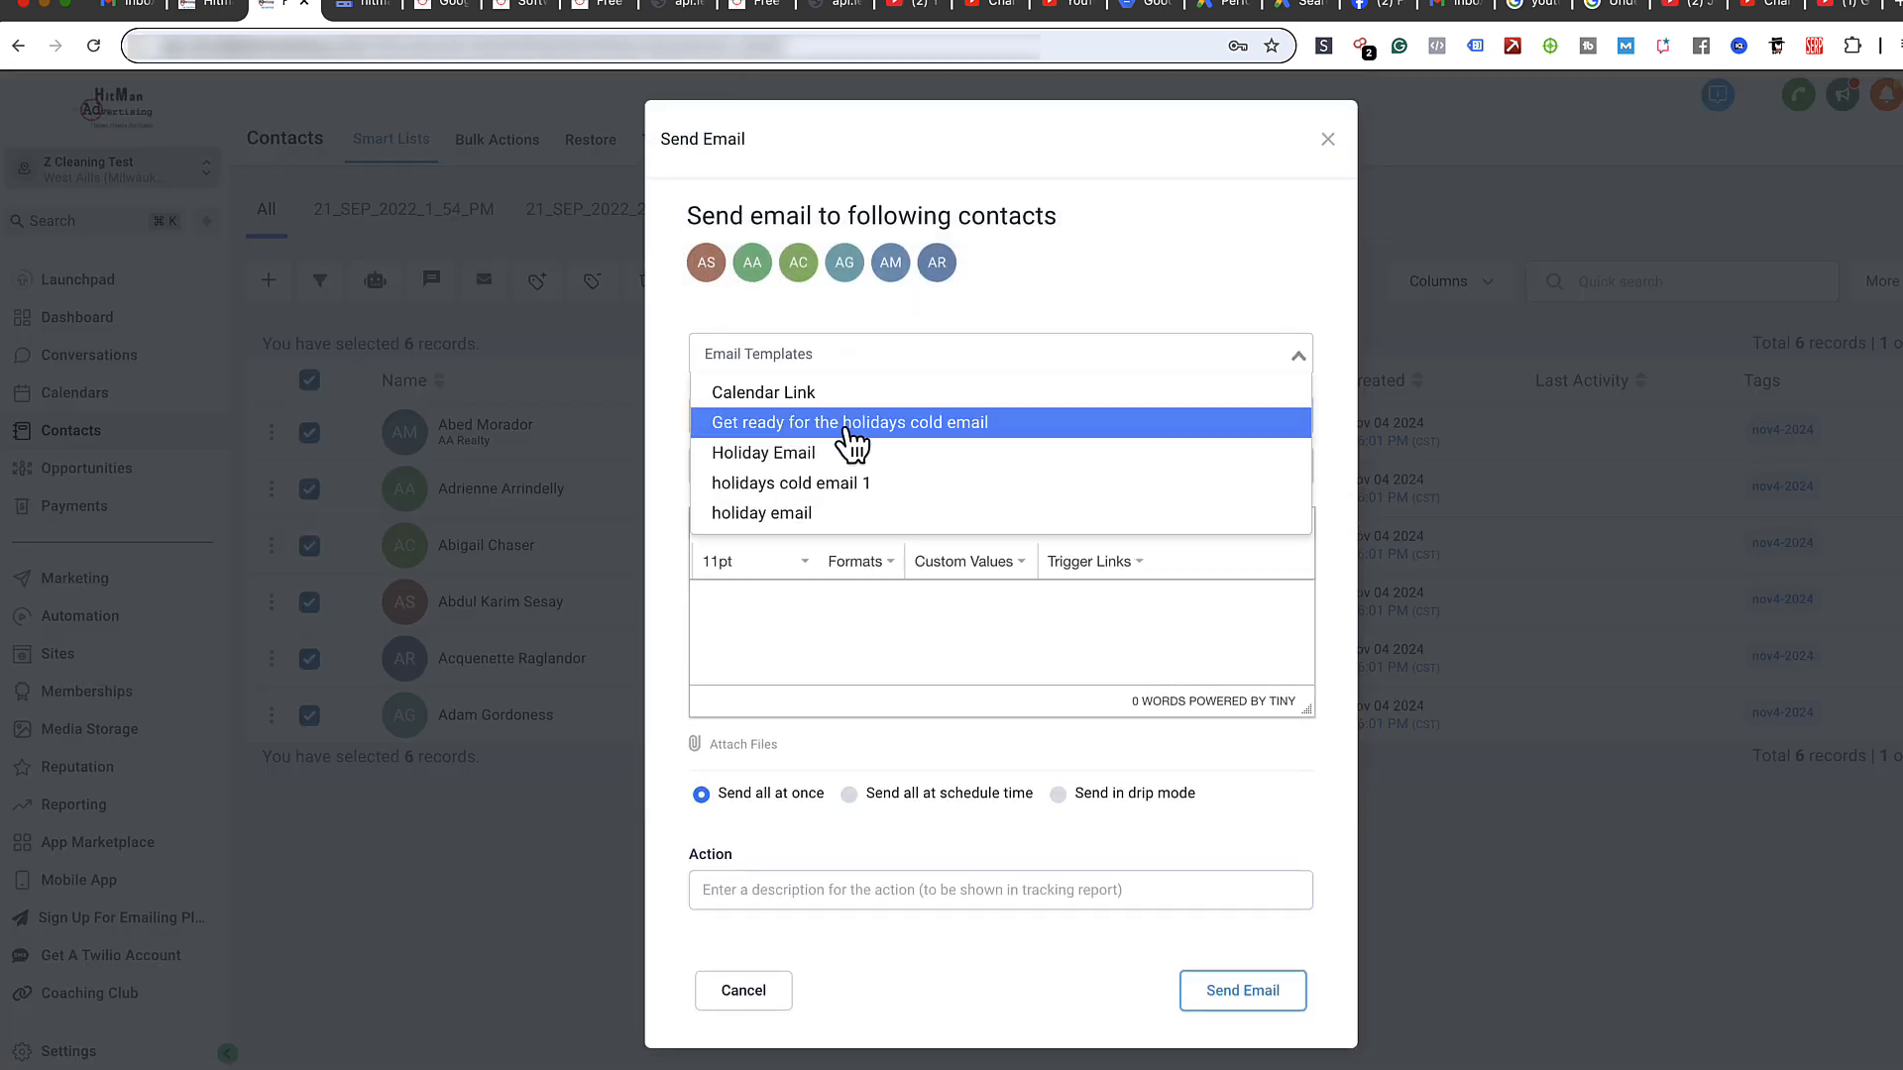
left_click(850, 307)
- Search the email templates for 'nov', then clear the search without picking a template
left_click(820, 365)
type("nov")
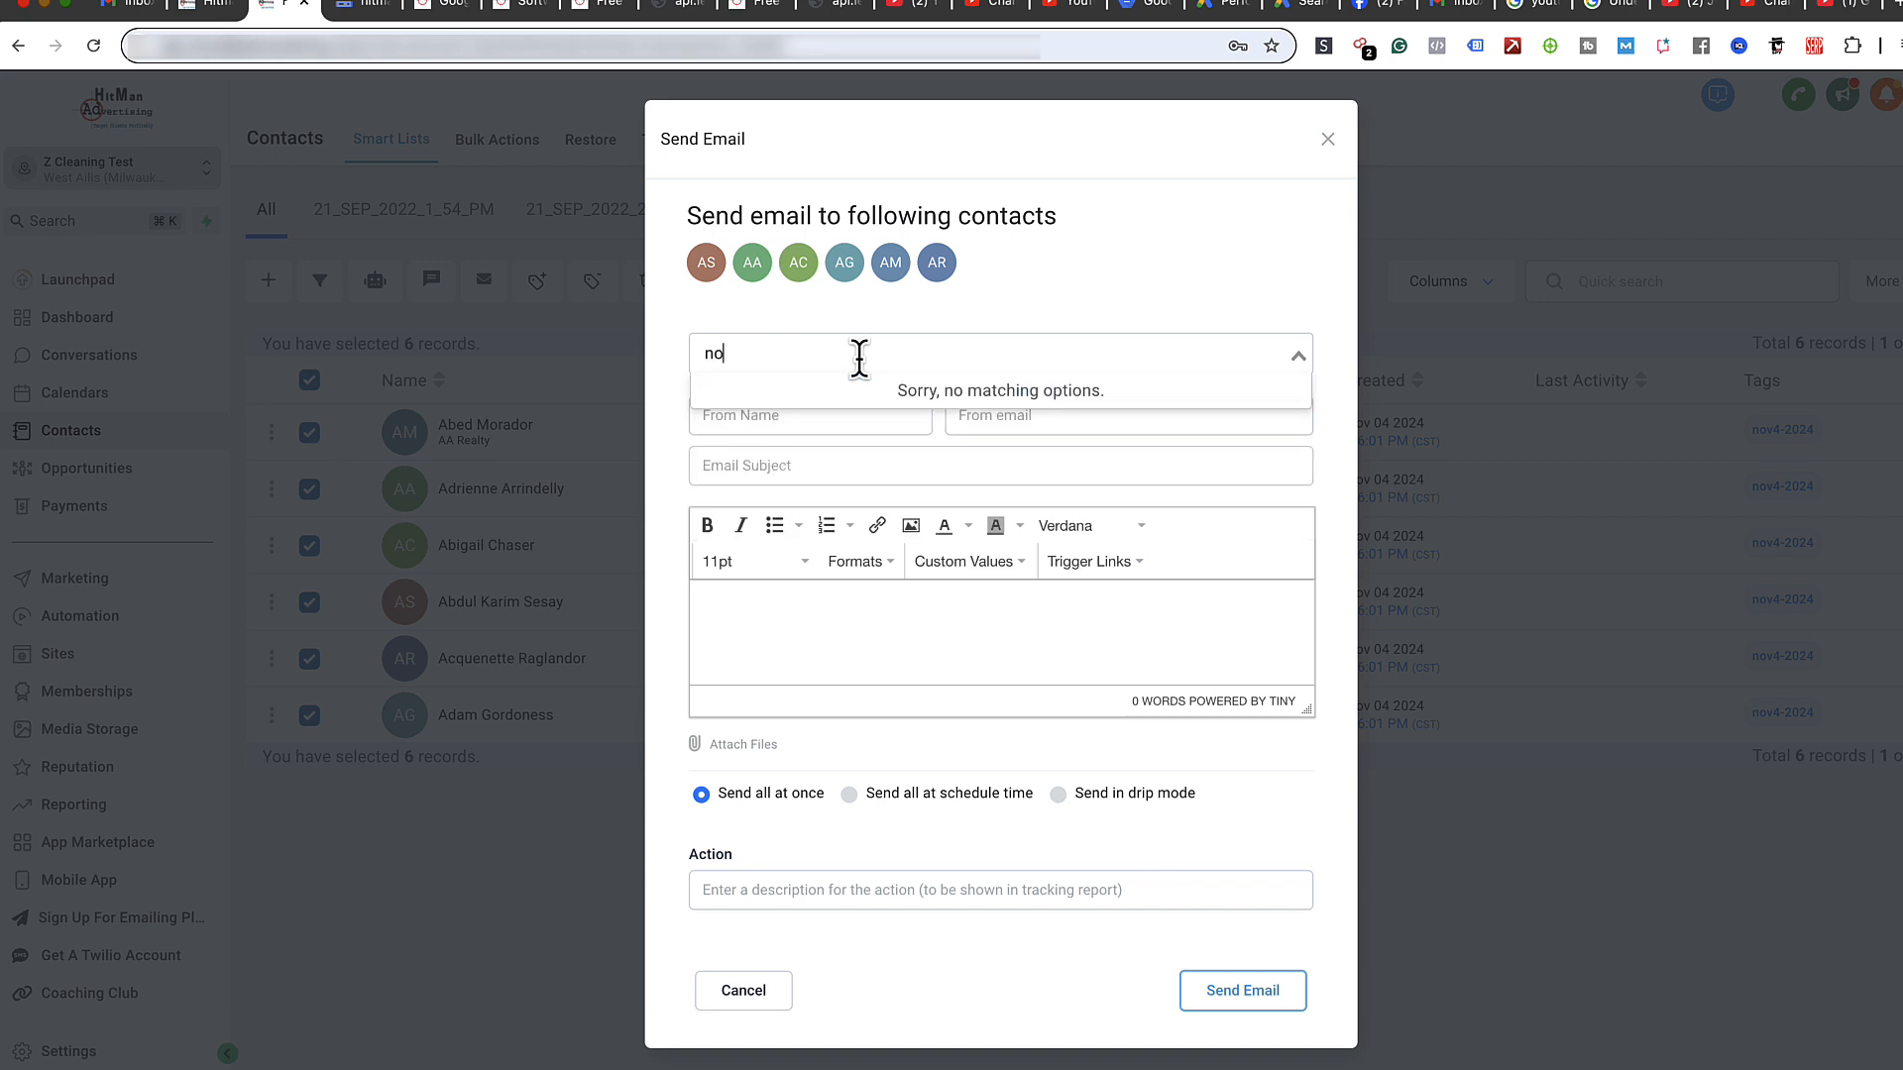
key("BackSpace")
key("BackSpace")
key("BackSpace")
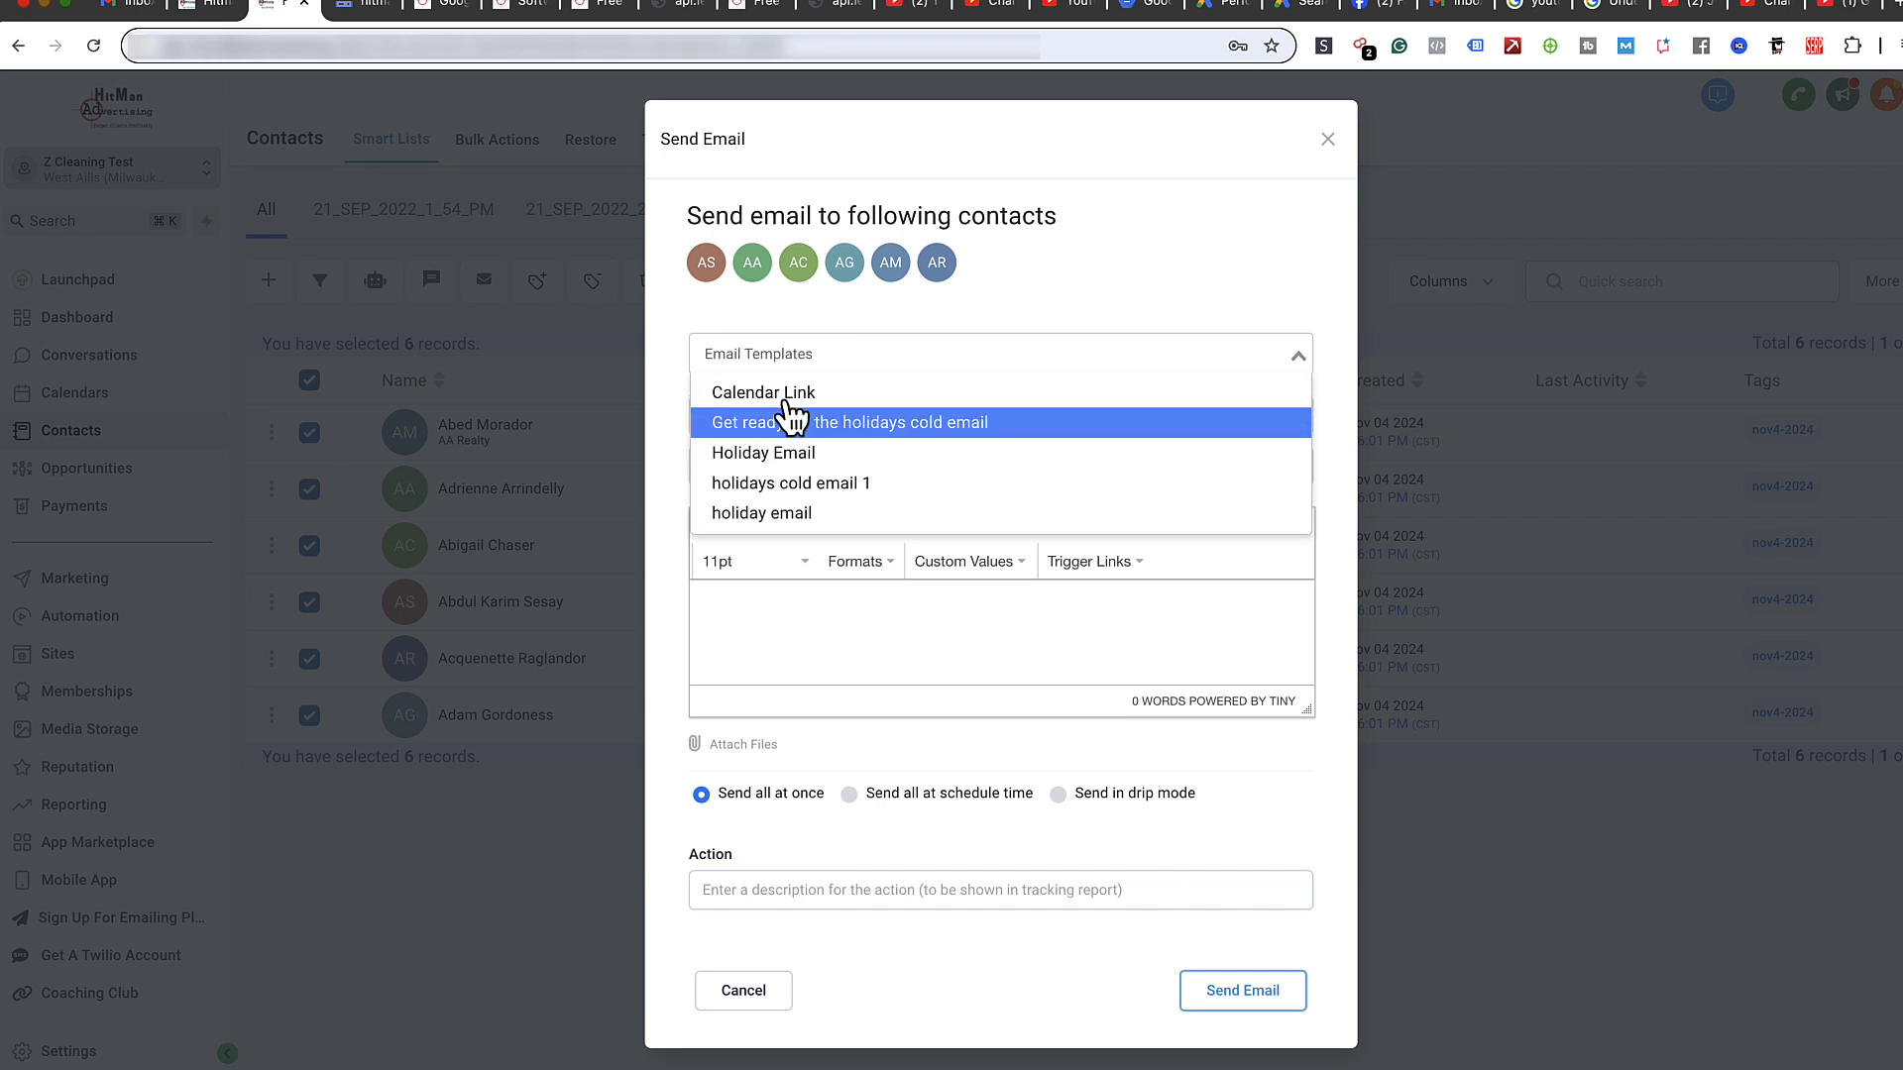
type("nov")
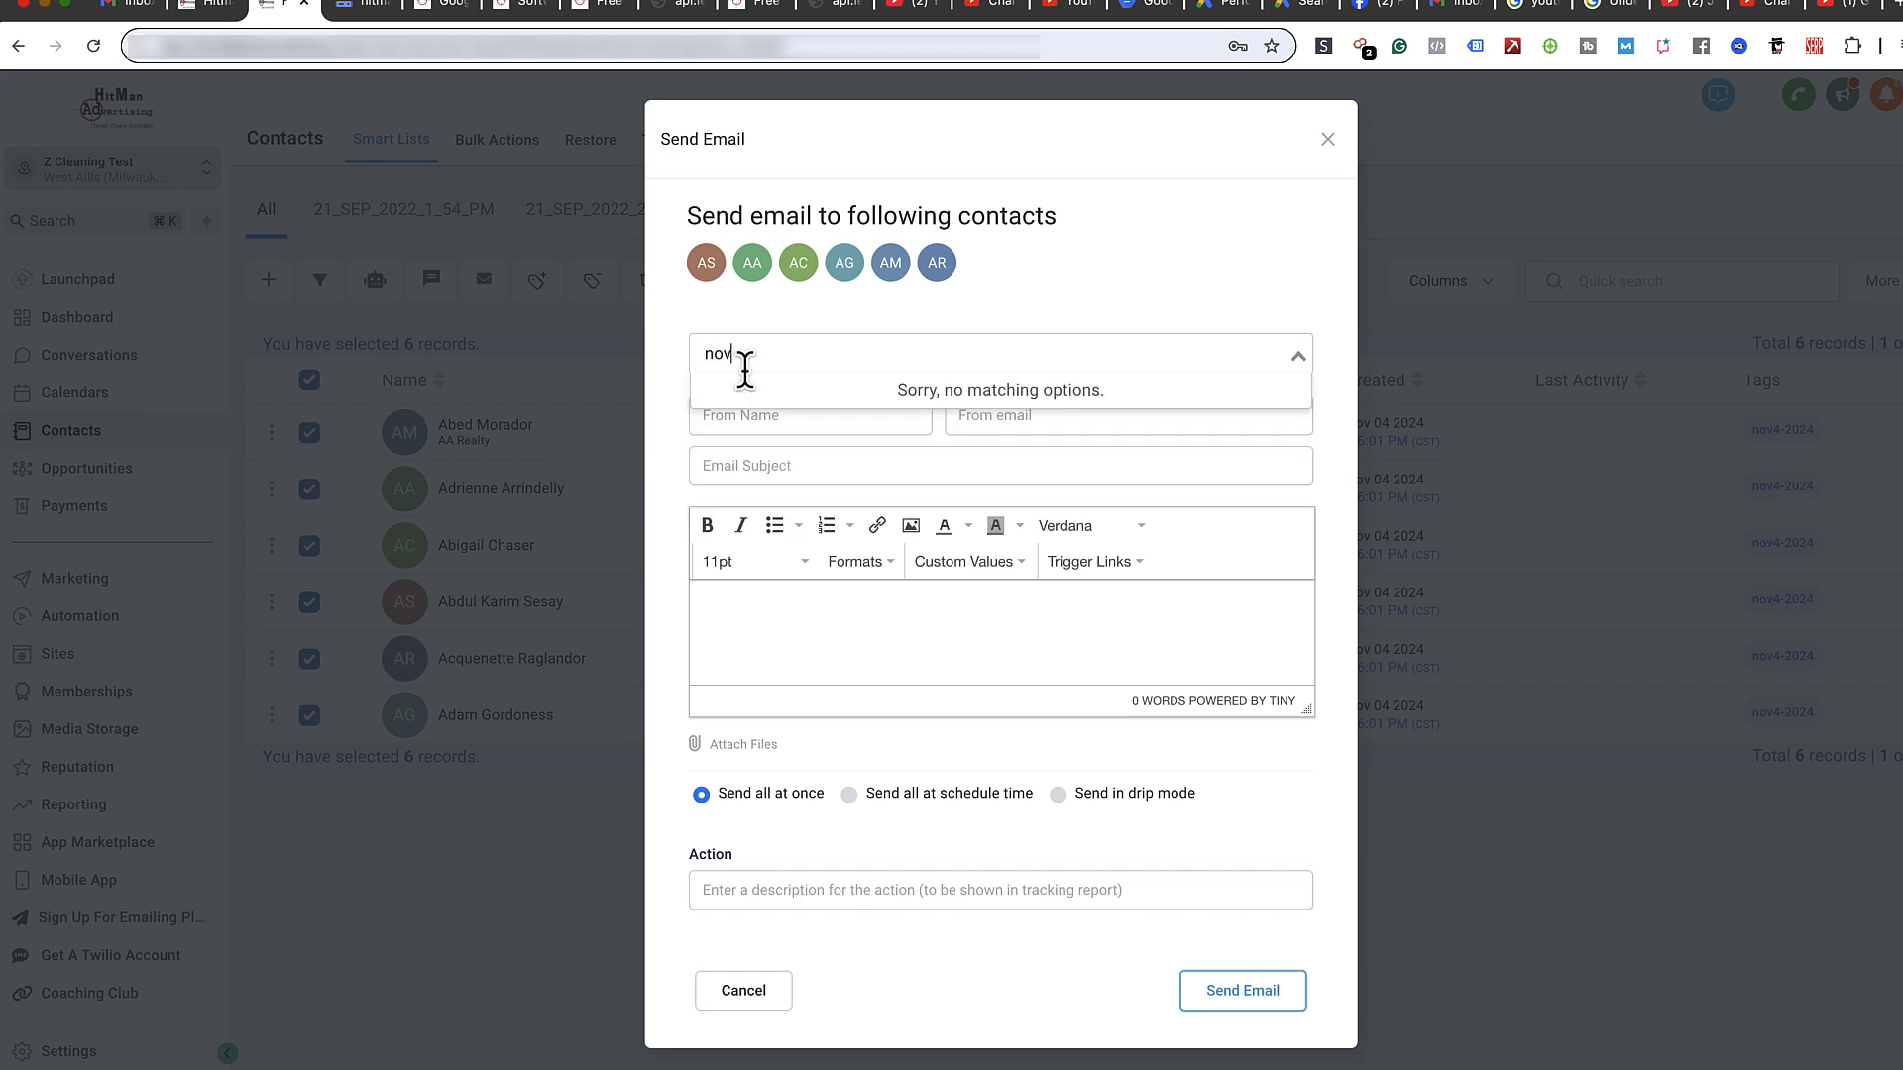
left_click(1151, 237)
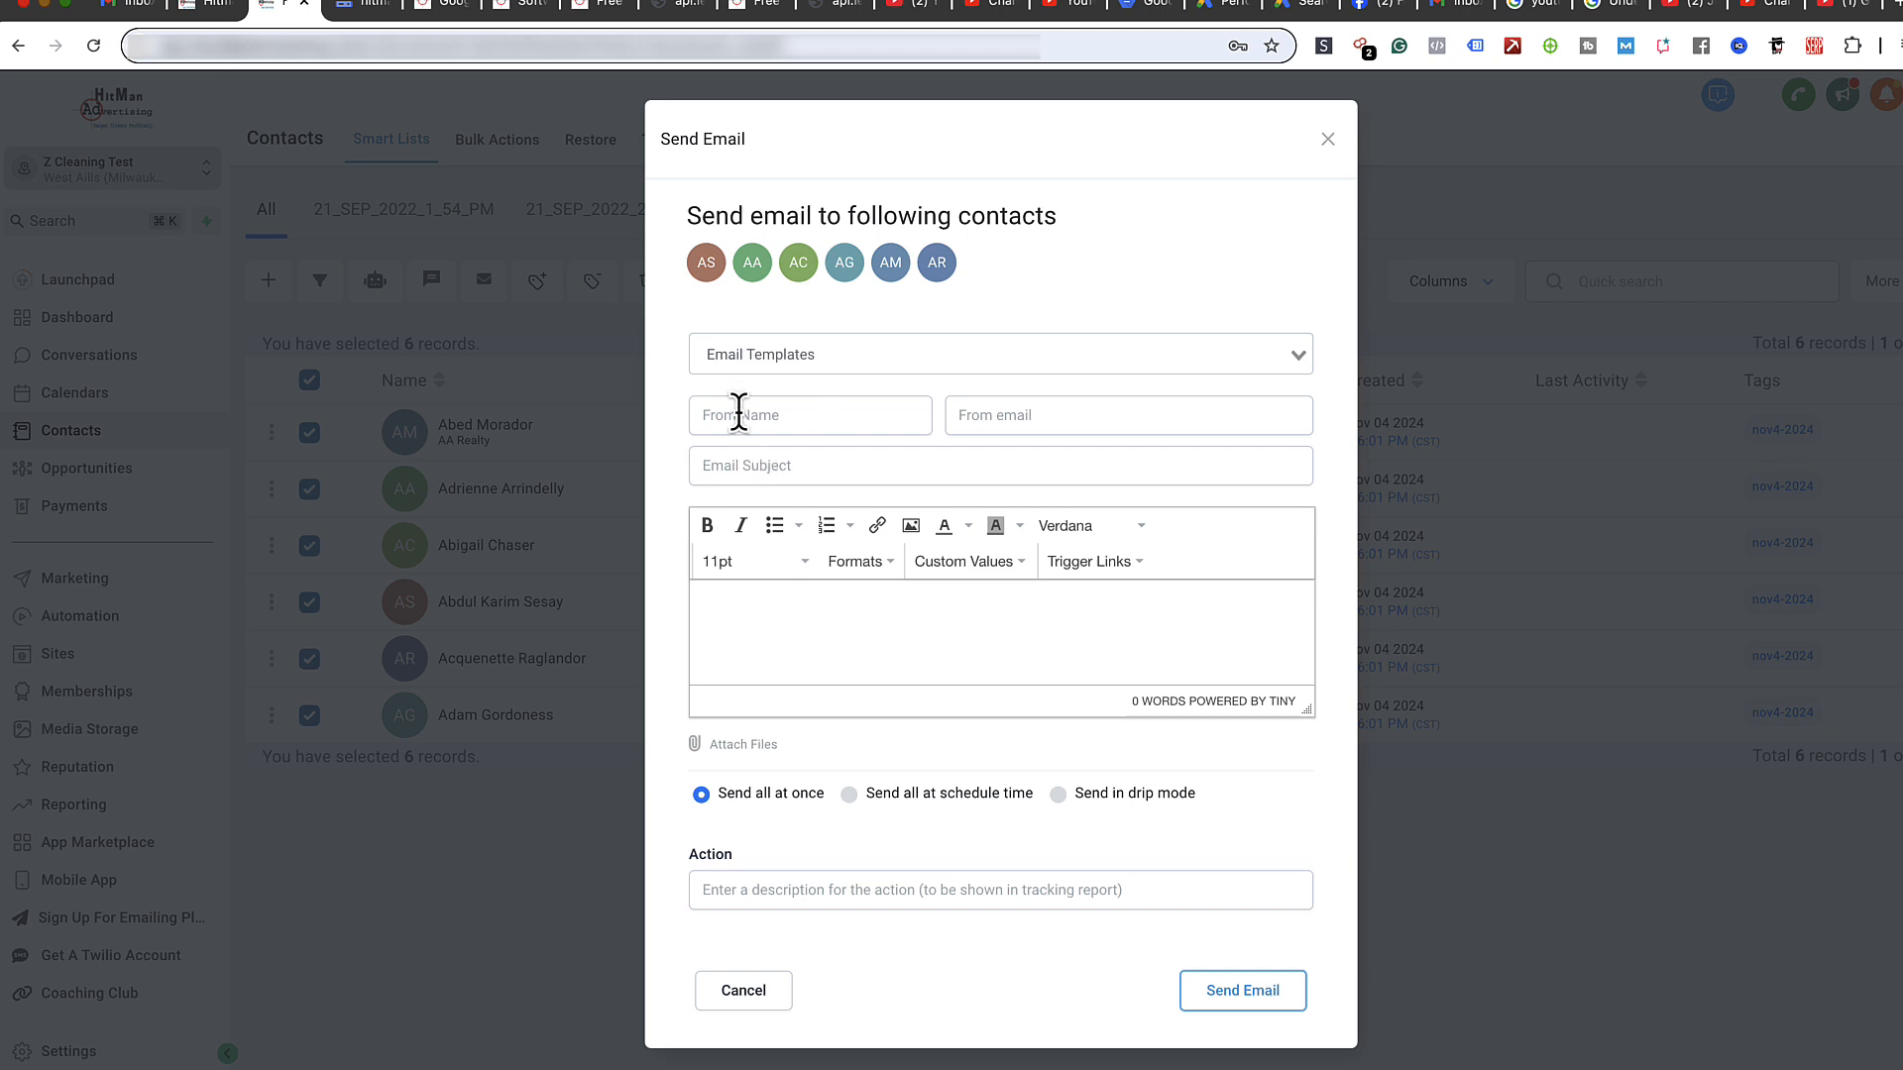